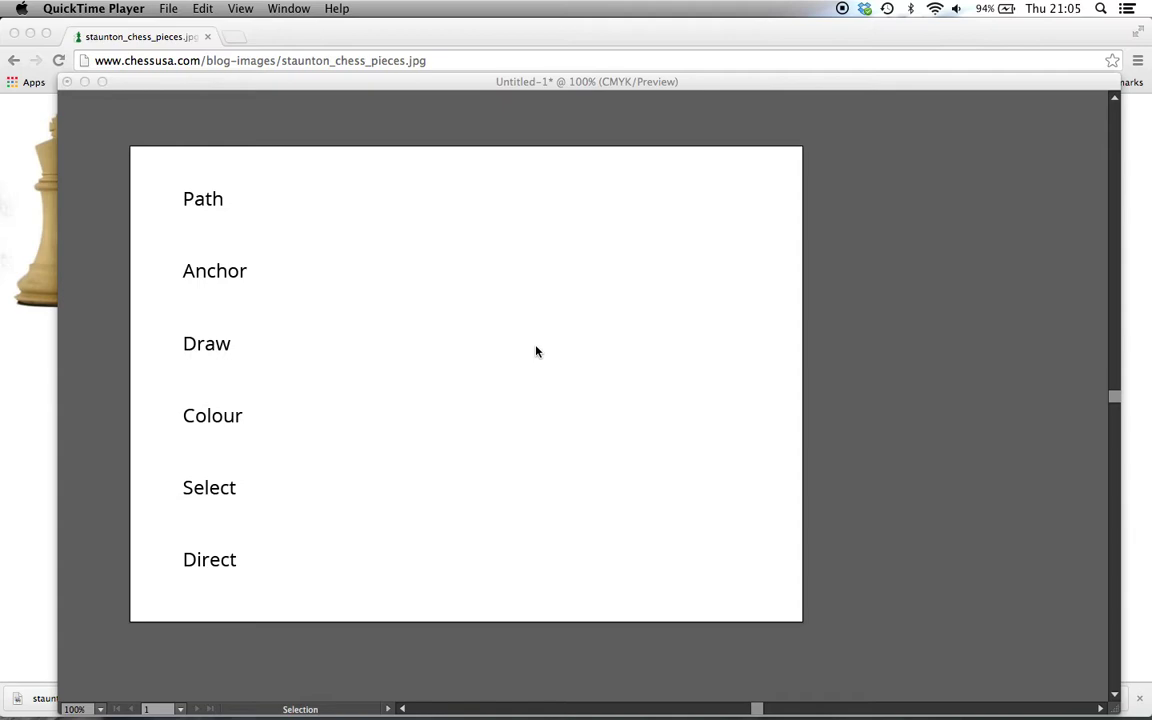
- Switch to Illustrator and paint a wavy path beside the "Path" label with no fill and a black stroke
{"action": "left_click", "coordinate": [588, 82]}
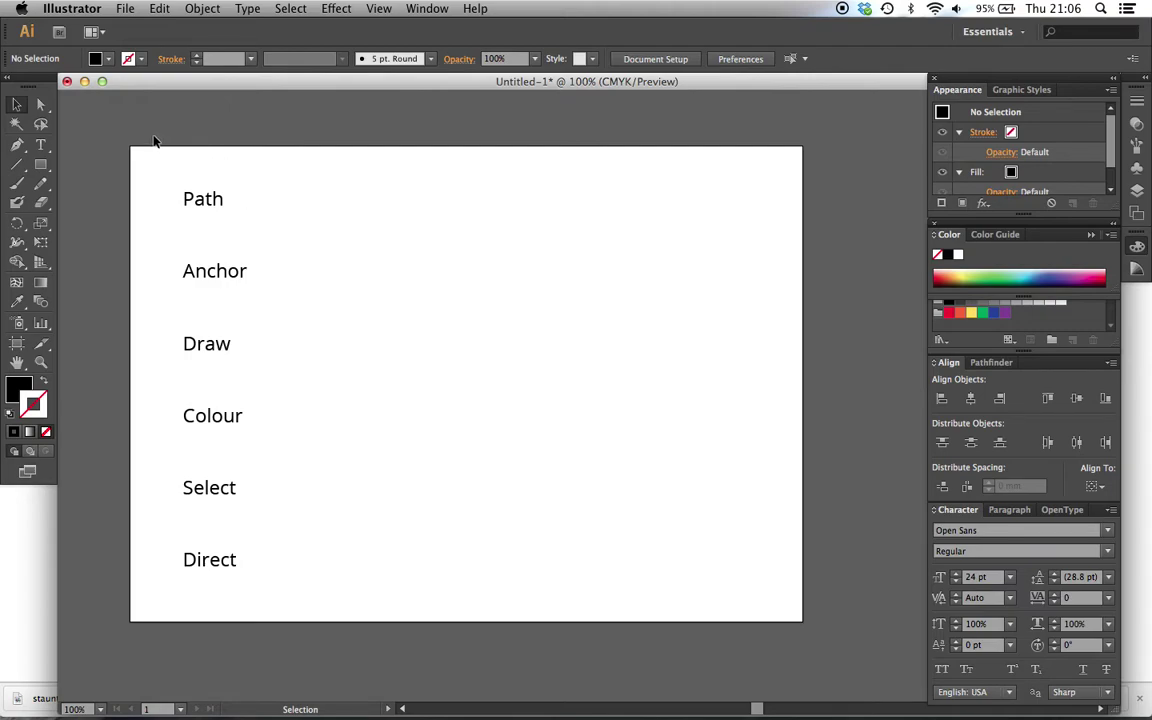
{"action": "left_click", "coordinate": [17, 185]}
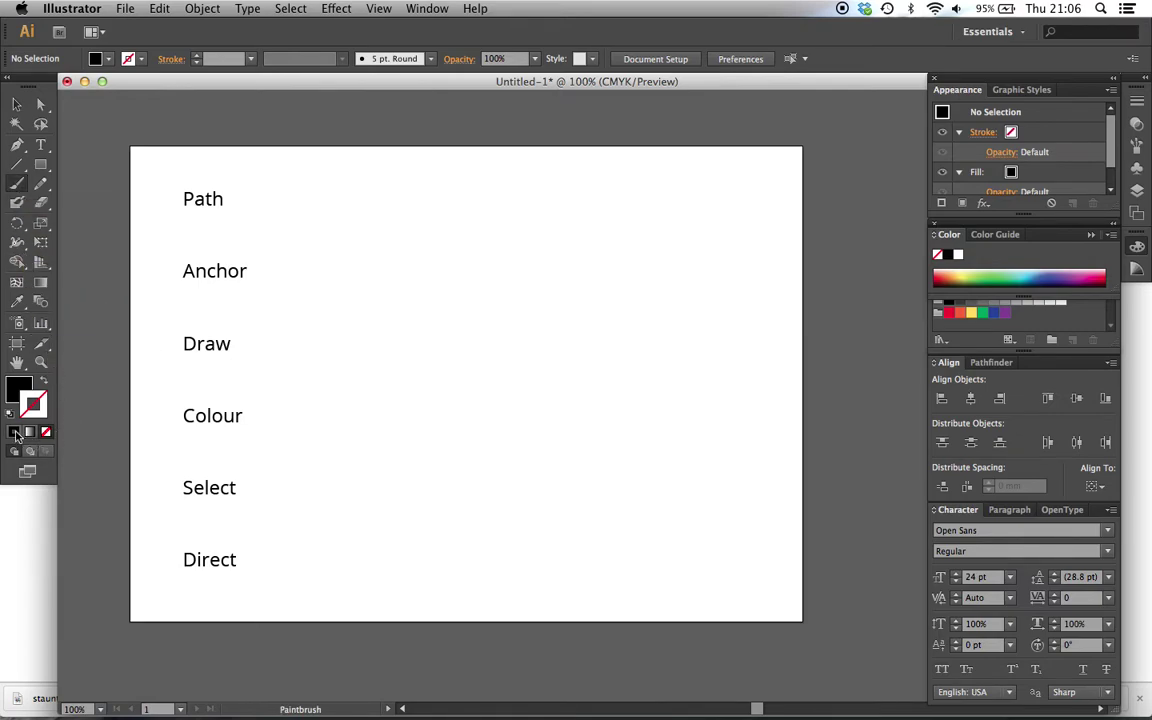
{"action": "left_click", "coordinate": [42, 381]}
{"action": "left_click", "coordinate": [40, 405]}
{"action": "mouse_move", "coordinate": [256, 199]}
{"action": "left_mouse_down"}
{"action": "mouse_move", "coordinate": [301, 184]}
{"action": "mouse_move", "coordinate": [392, 212]}
{"action": "mouse_move", "coordinate": [459, 199]}
{"action": "left_mouse_up"}
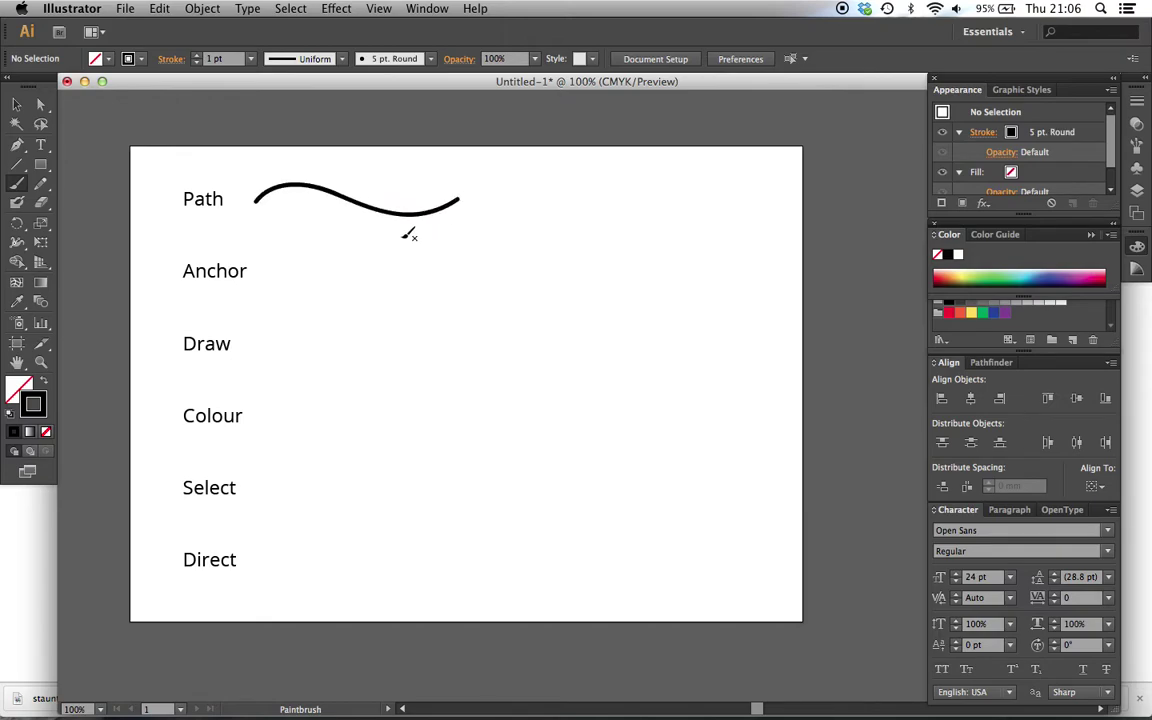
- Remove the stroke from the wavy path and deselect it
{"action": "left_click", "coordinate": [16, 104]}
{"action": "left_click", "coordinate": [305, 189]}
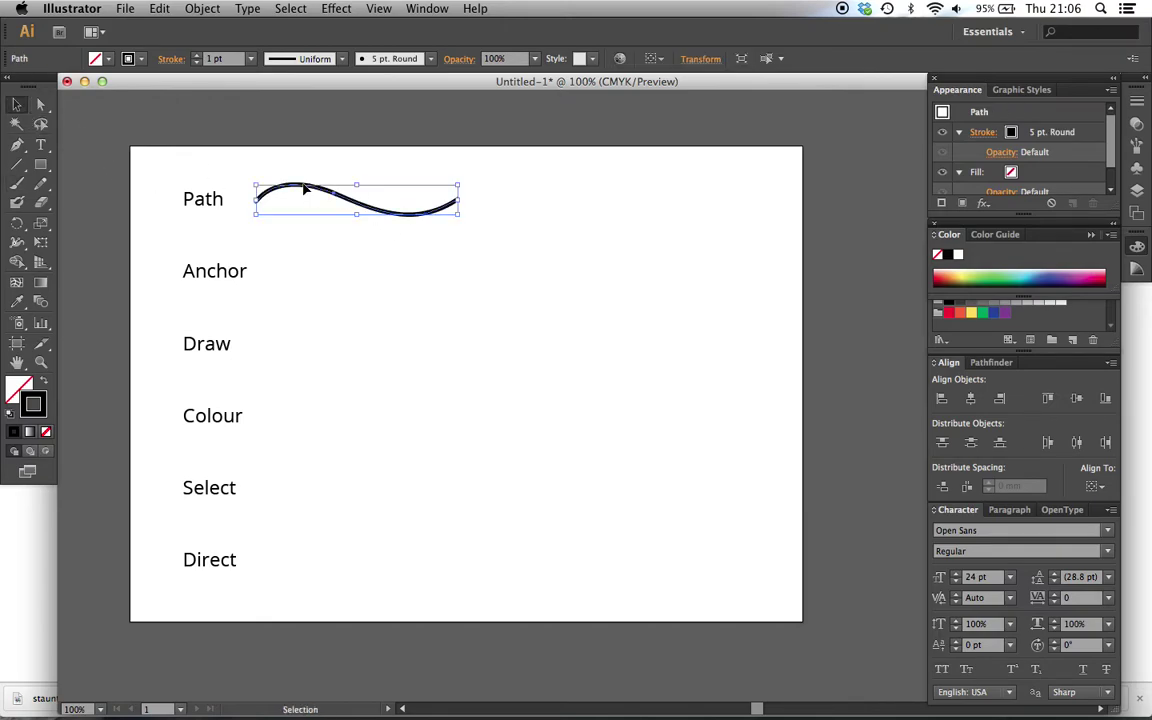
{"action": "left_click", "coordinate": [46, 432]}
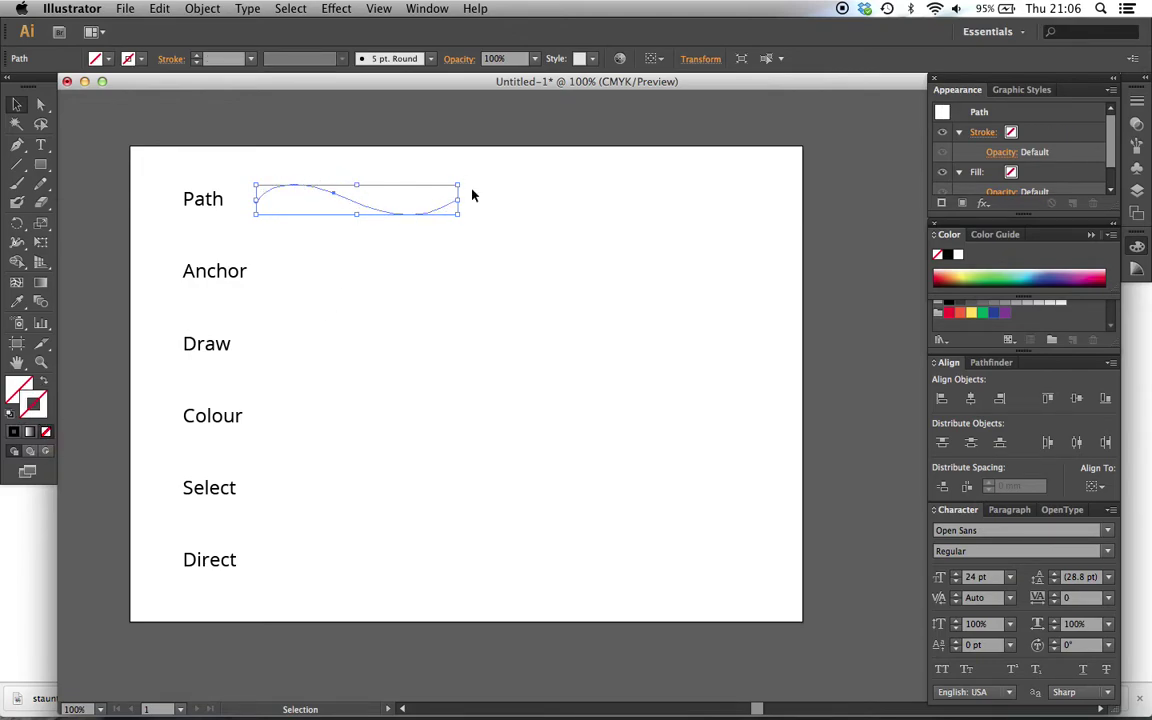
{"action": "left_click", "coordinate": [488, 194]}
- Reselect the invisible wavy path and restore its black stroke
{"action": "left_click_drag", "start_coordinate": [473, 242], "coordinate": [371, 170]}
{"action": "left_click_drag", "start_coordinate": [262, 151], "coordinate": [378, 233]}
{"action": "left_click", "coordinate": [7, 405]}
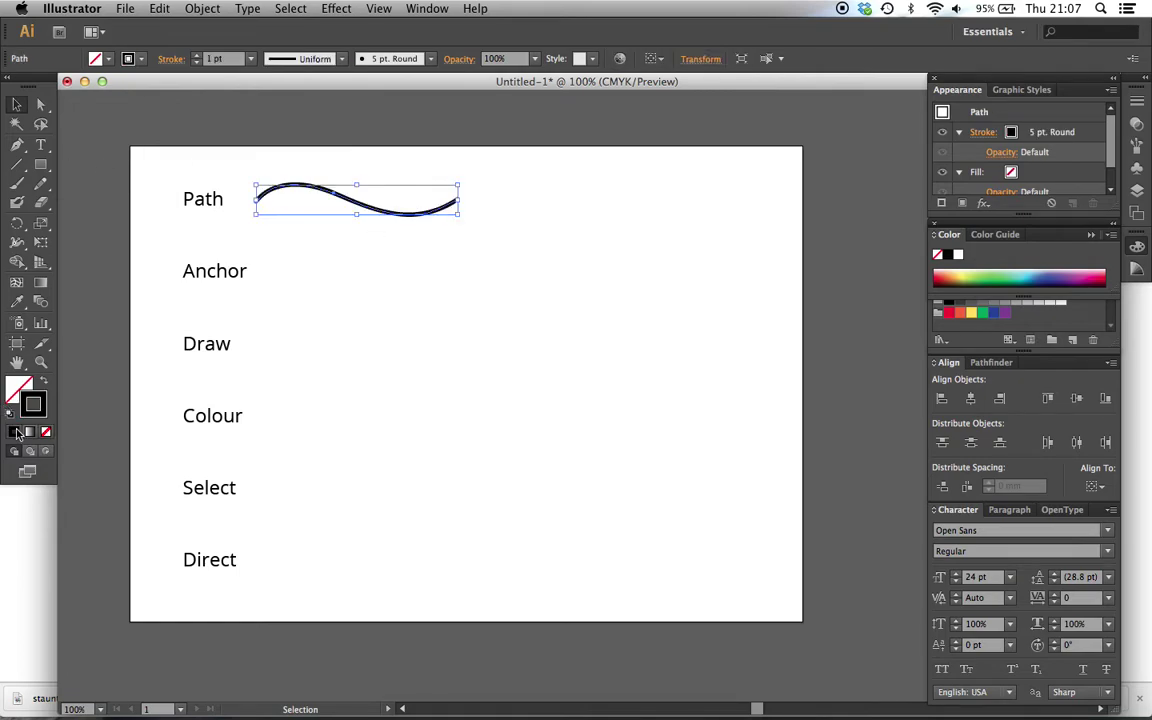
{"action": "left_click", "coordinate": [90, 191]}
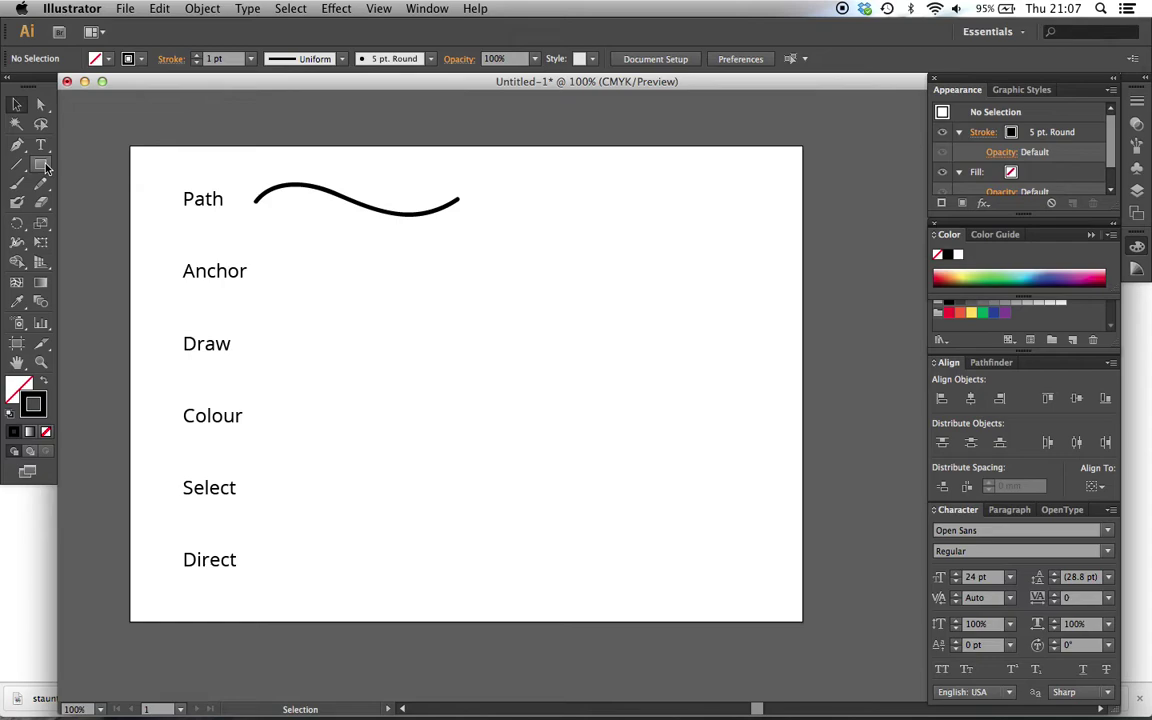
- Draw an unfilled square about 31 mm wide beside the "Anchor" label with the Rectangle tool
{"action": "left_click_drag", "start_coordinate": [45, 168], "coordinate": [75, 163]}
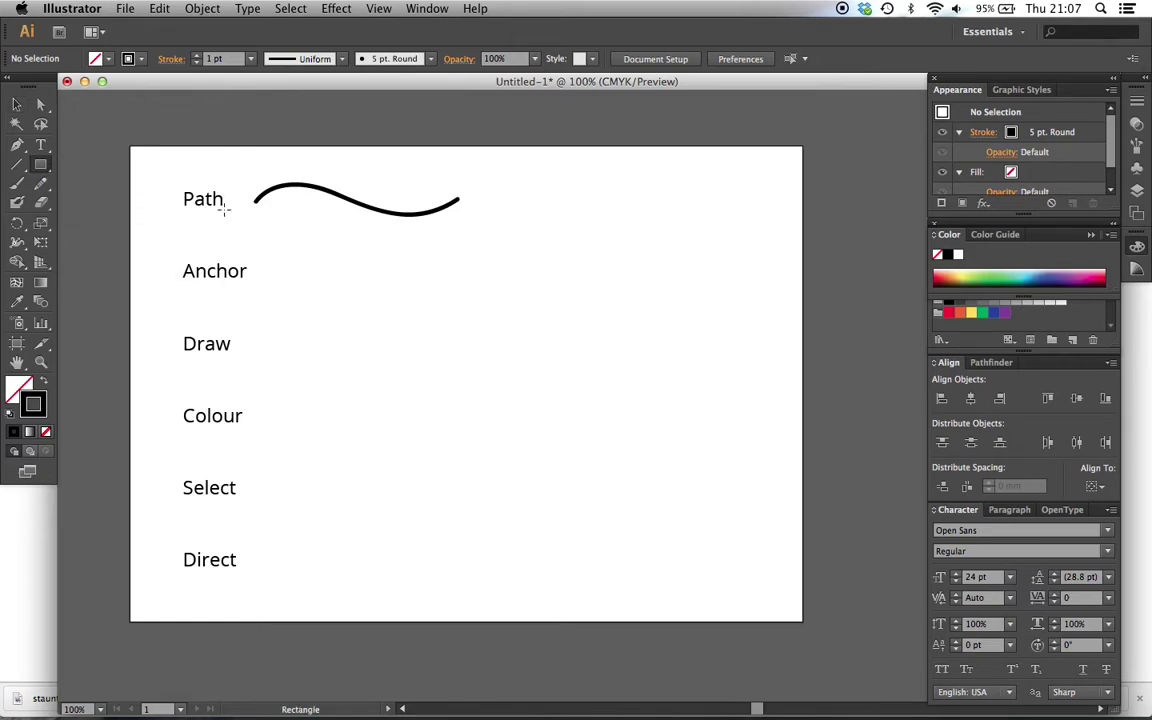
{"action": "key", "text": "super+equal"}
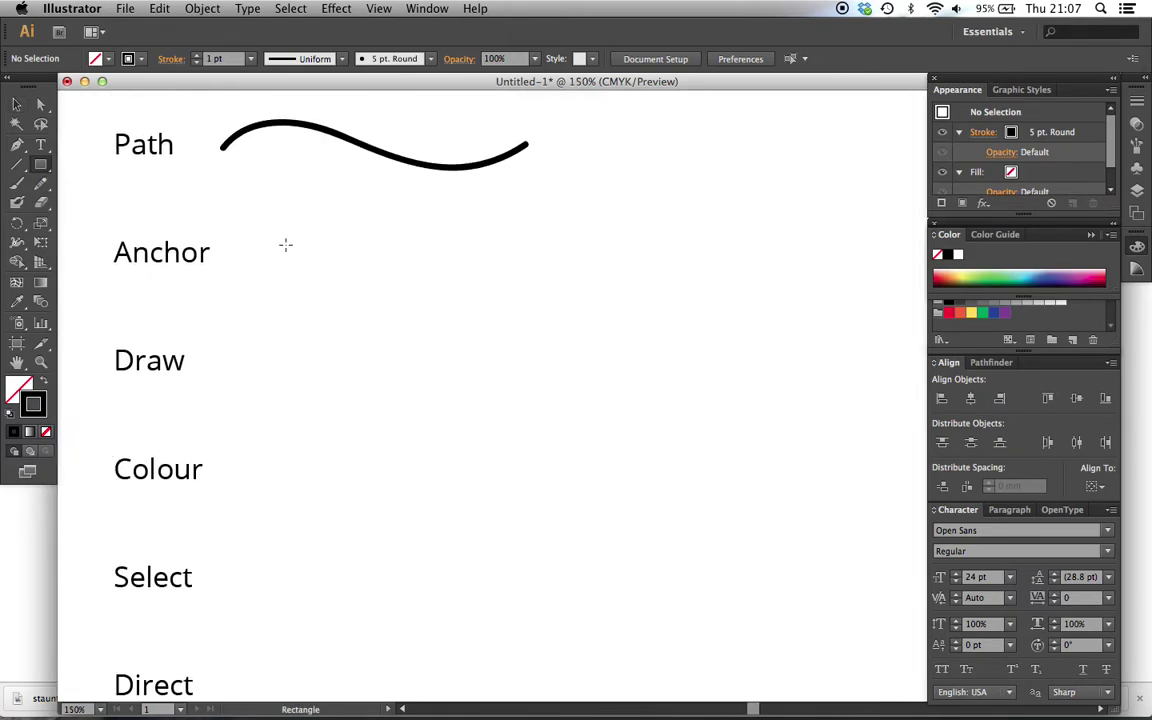
{"action": "scroll", "coordinate": [285, 245], "scroll_direction": "left", "scroll_amount": 2}
{"action": "left_click_drag", "start_coordinate": [289, 227], "coordinate": [396, 307]}
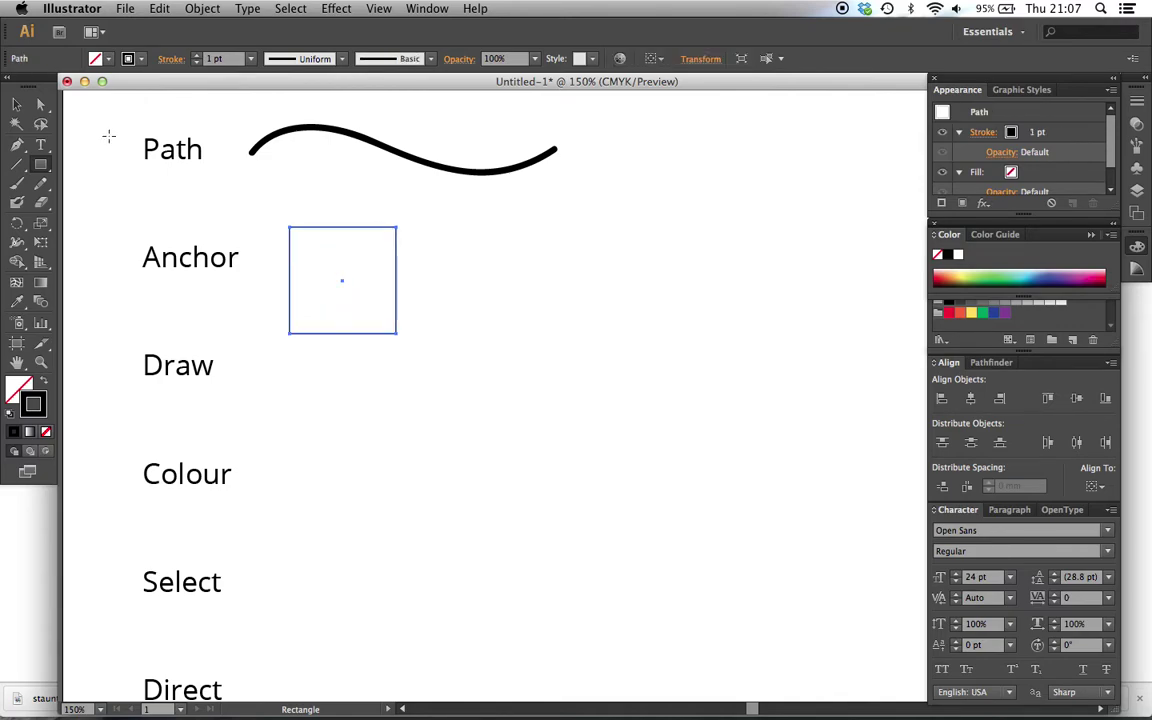
{"action": "left_click", "coordinate": [16, 104]}
{"action": "left_click", "coordinate": [433, 284]}
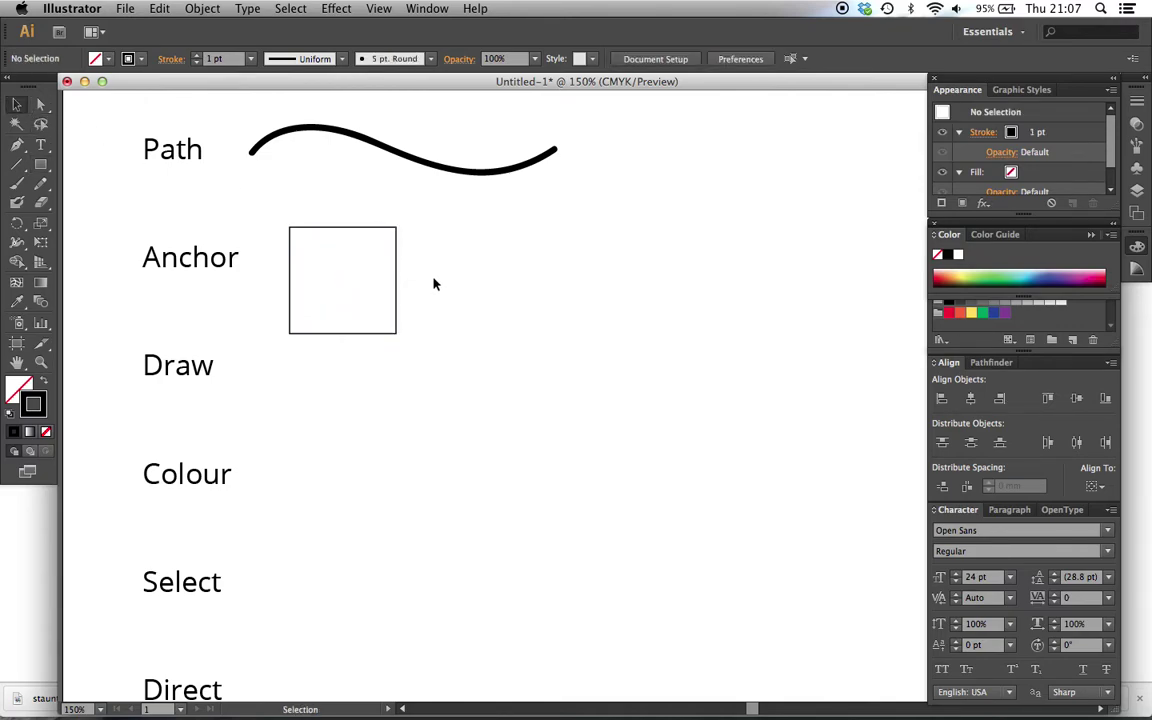
- Add an anchor point at the middle of the square's upper edge
{"action": "left_click", "coordinate": [291, 237]}
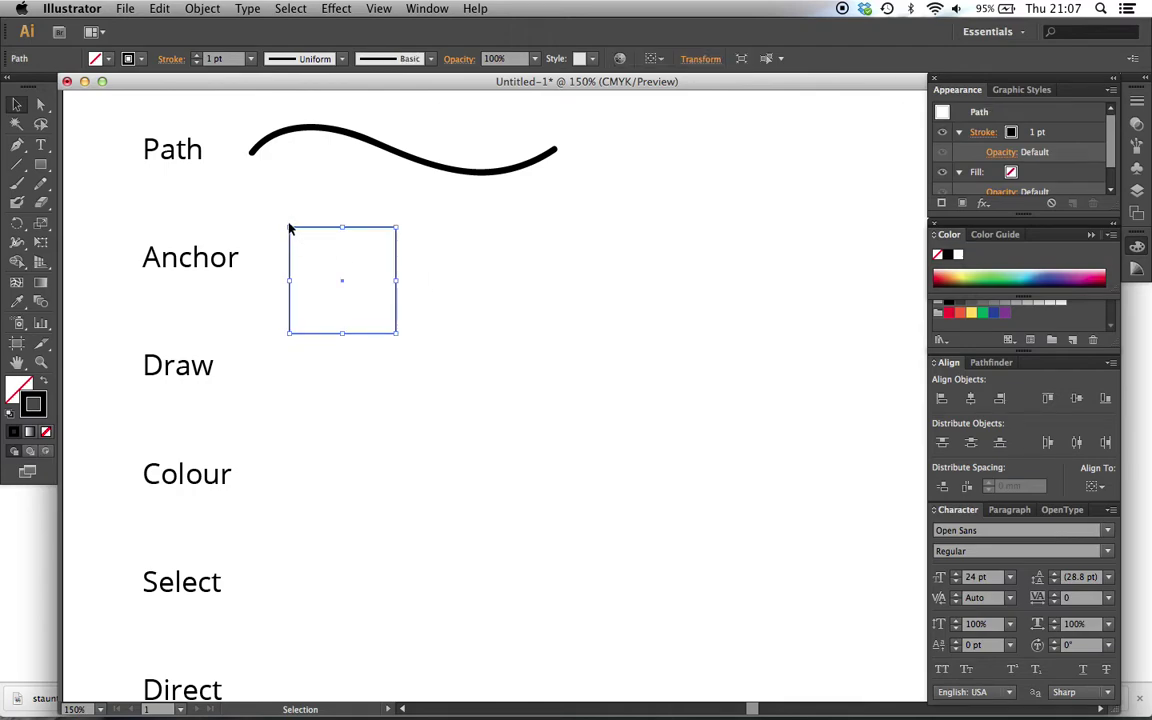
{"action": "left_click", "coordinate": [245, 192]}
{"action": "left_click", "coordinate": [41, 104]}
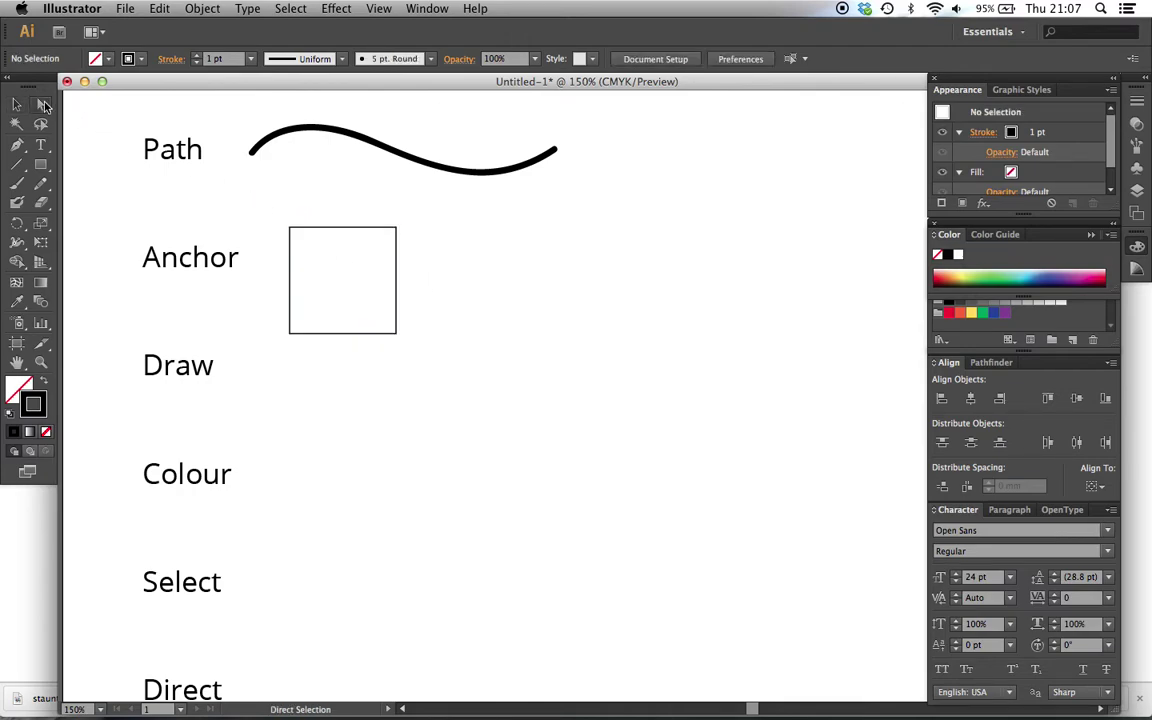
{"action": "left_click", "coordinate": [291, 266]}
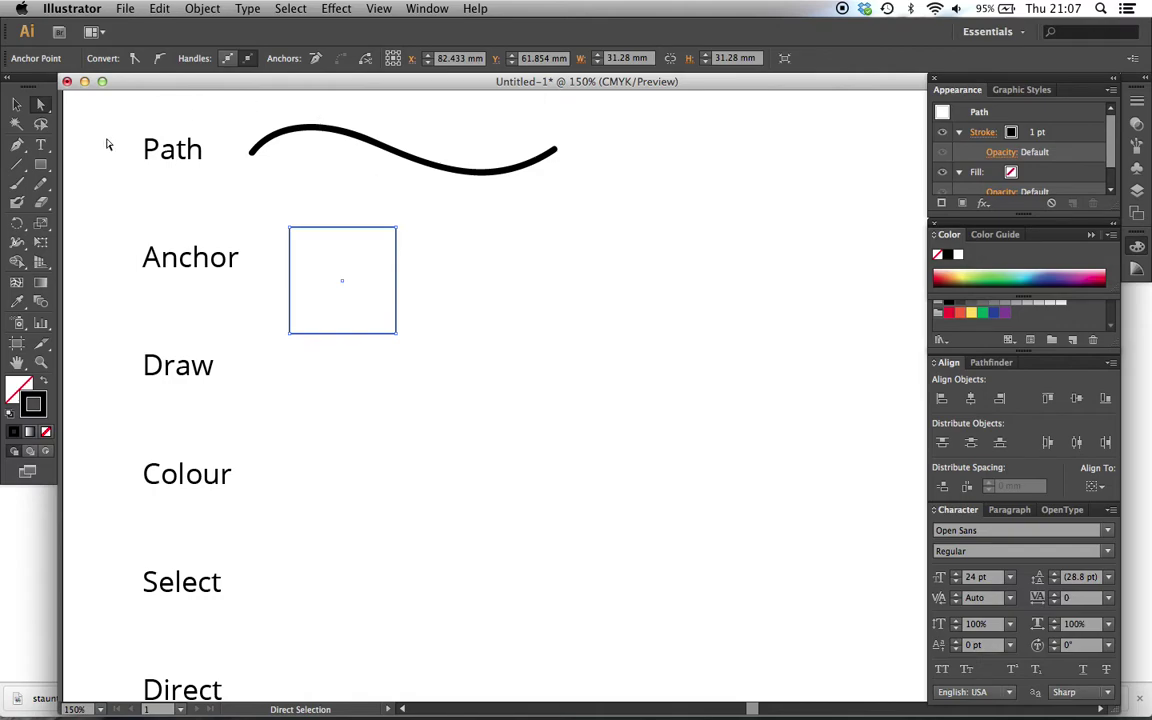
{"action": "left_click_drag", "start_coordinate": [14, 145], "coordinate": [85, 170]}
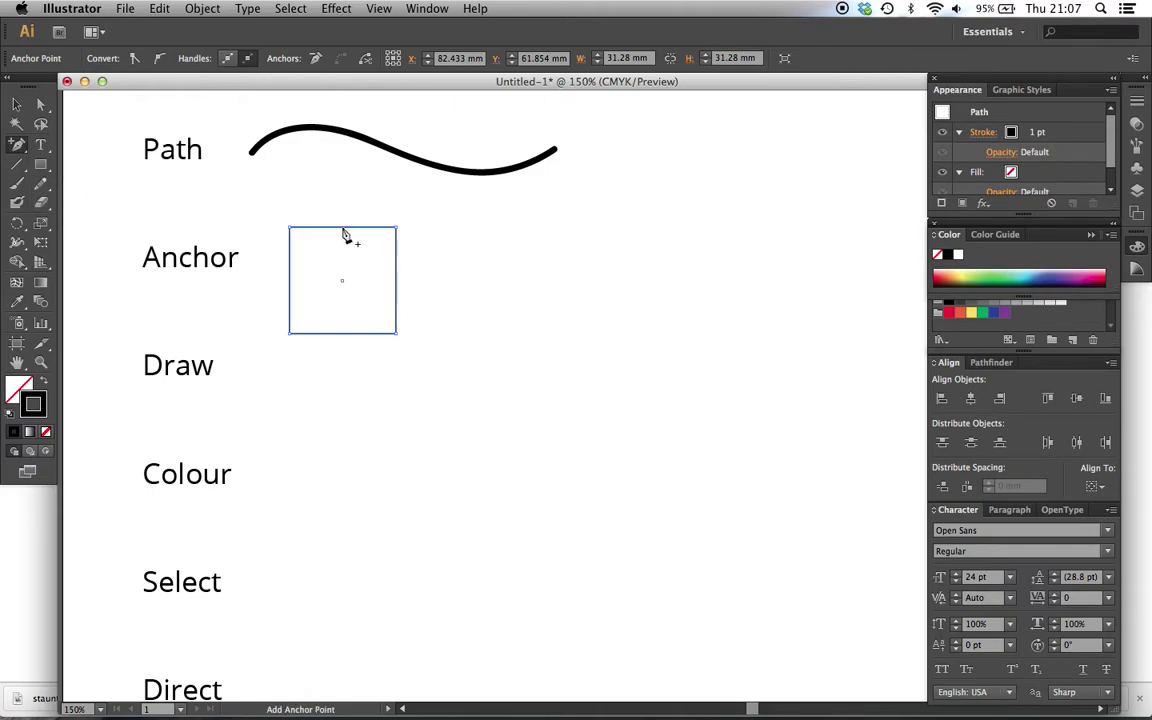
{"action": "left_click", "coordinate": [341, 228]}
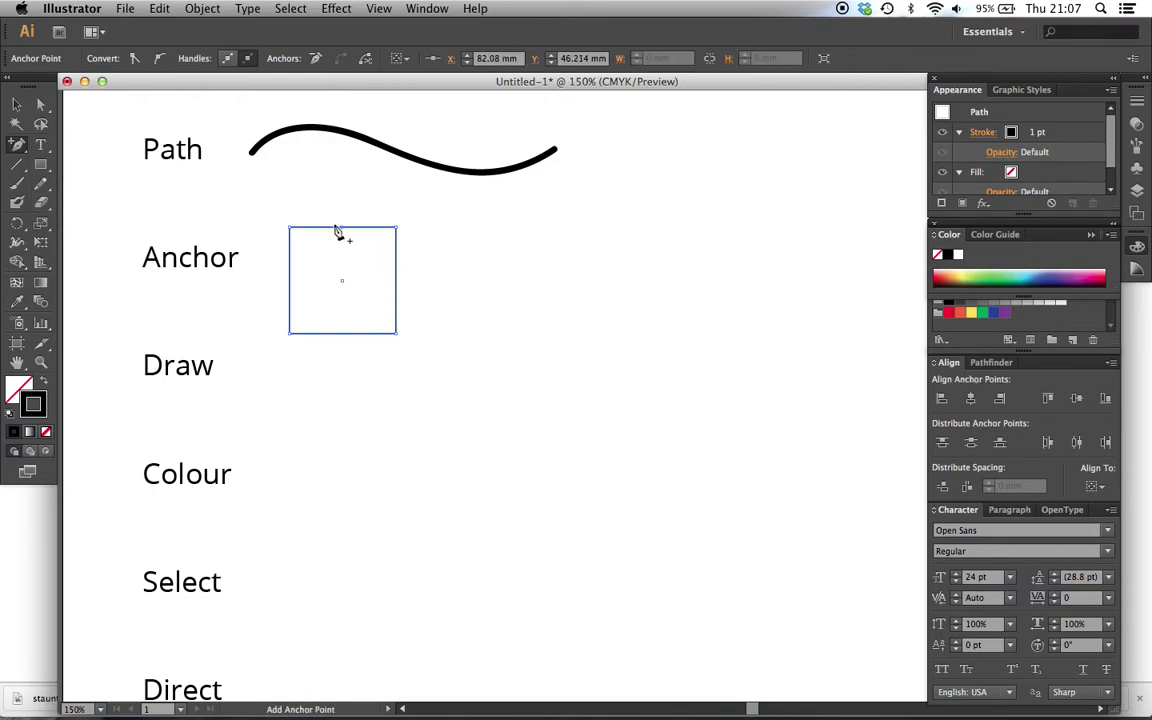
- Move the added anchor point straight up to turn the square into a house shape
{"action": "left_click", "coordinate": [41, 104]}
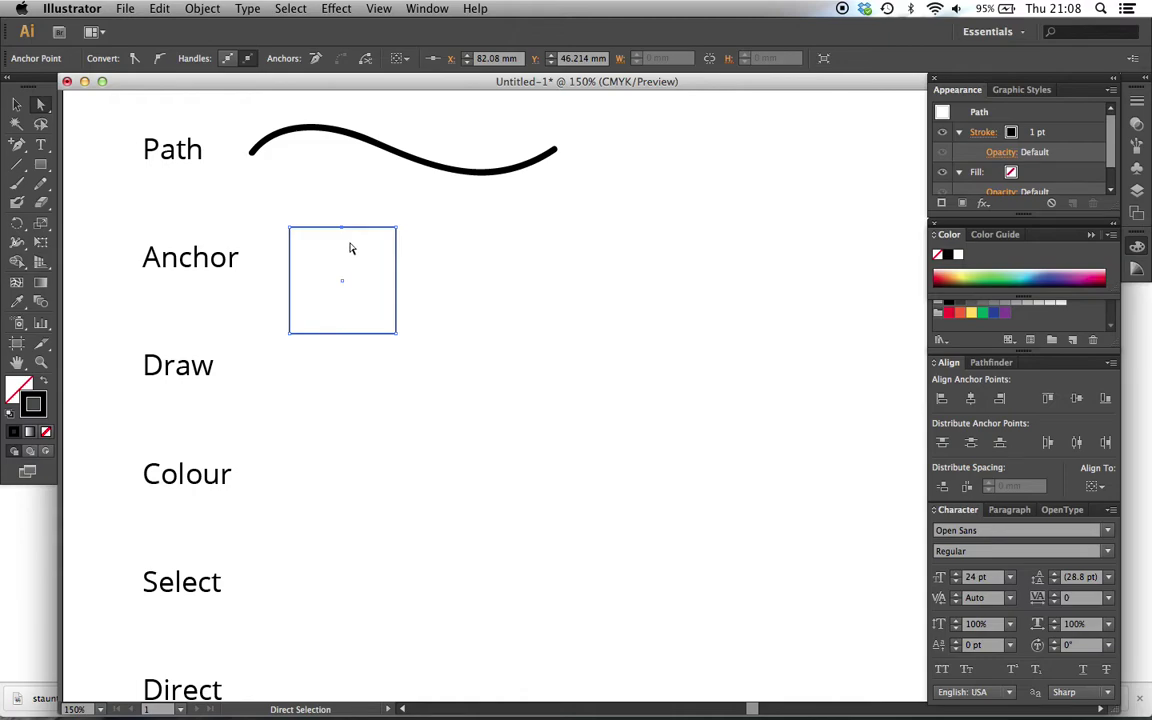
{"action": "left_click_drag", "start_coordinate": [342, 229], "coordinate": [344, 192]}
{"action": "left_click", "coordinate": [436, 232]}
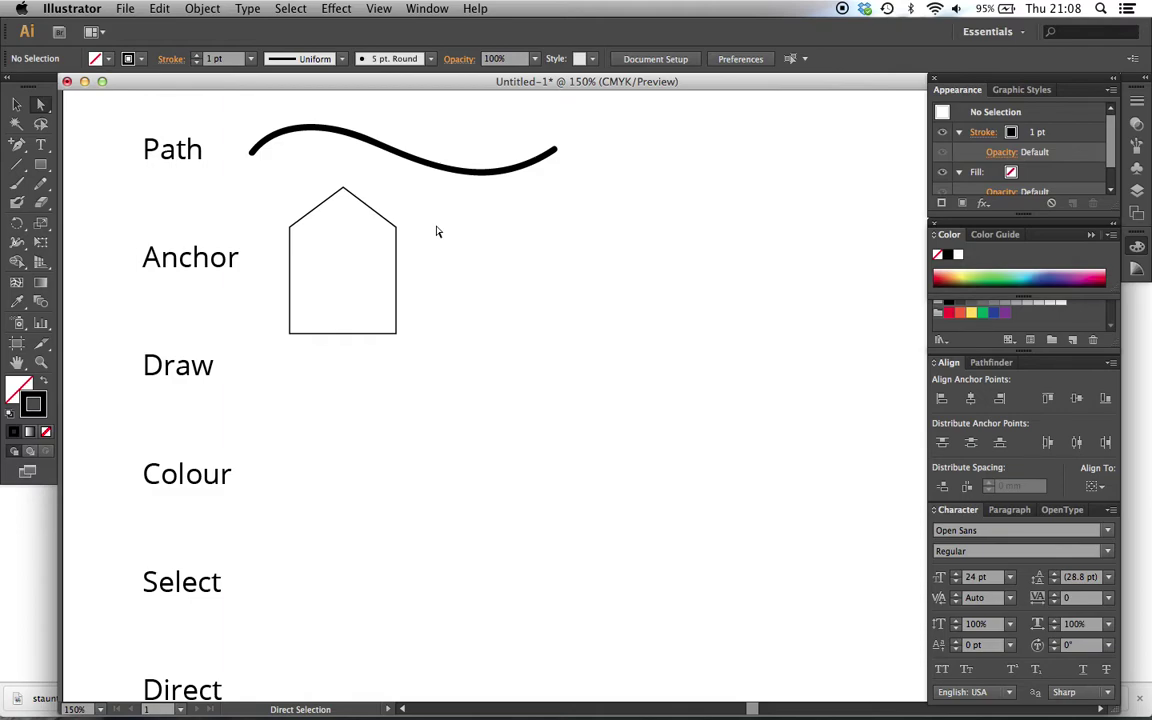
- Remove the stroke from the house shape and deselect it
{"action": "key", "text": "v"}
{"action": "left_click_drag", "start_coordinate": [432, 298], "coordinate": [280, 226]}
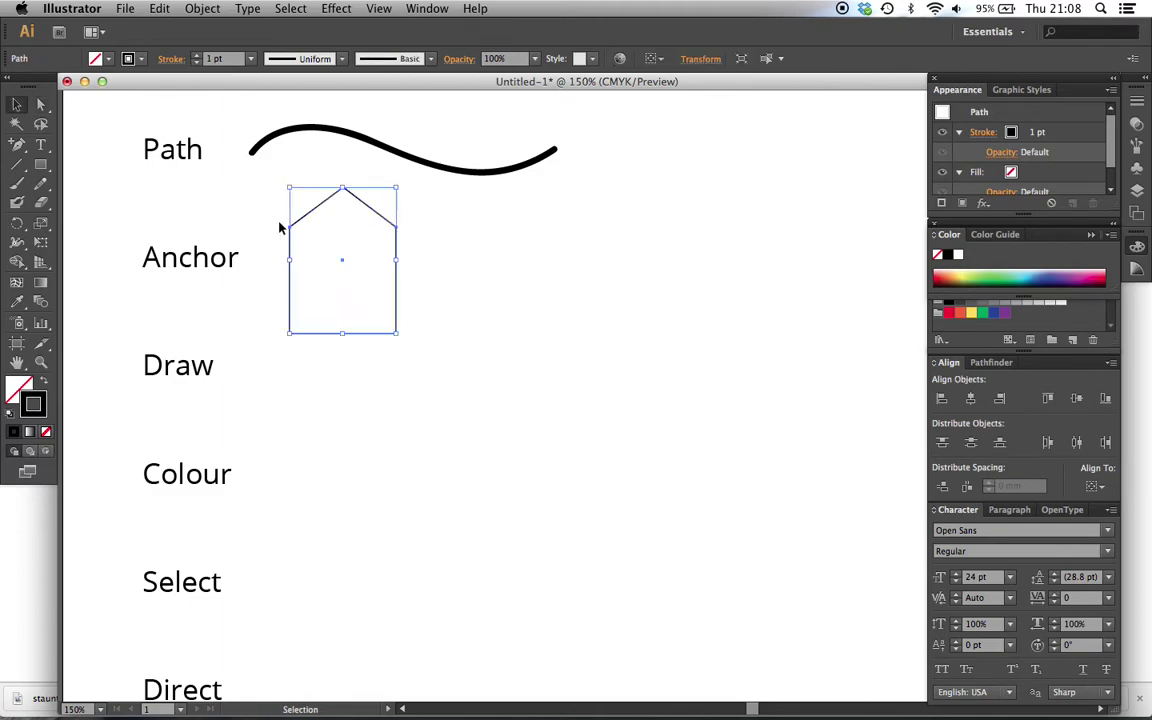
{"action": "left_click", "coordinate": [45, 431]}
{"action": "left_click", "coordinate": [458, 236]}
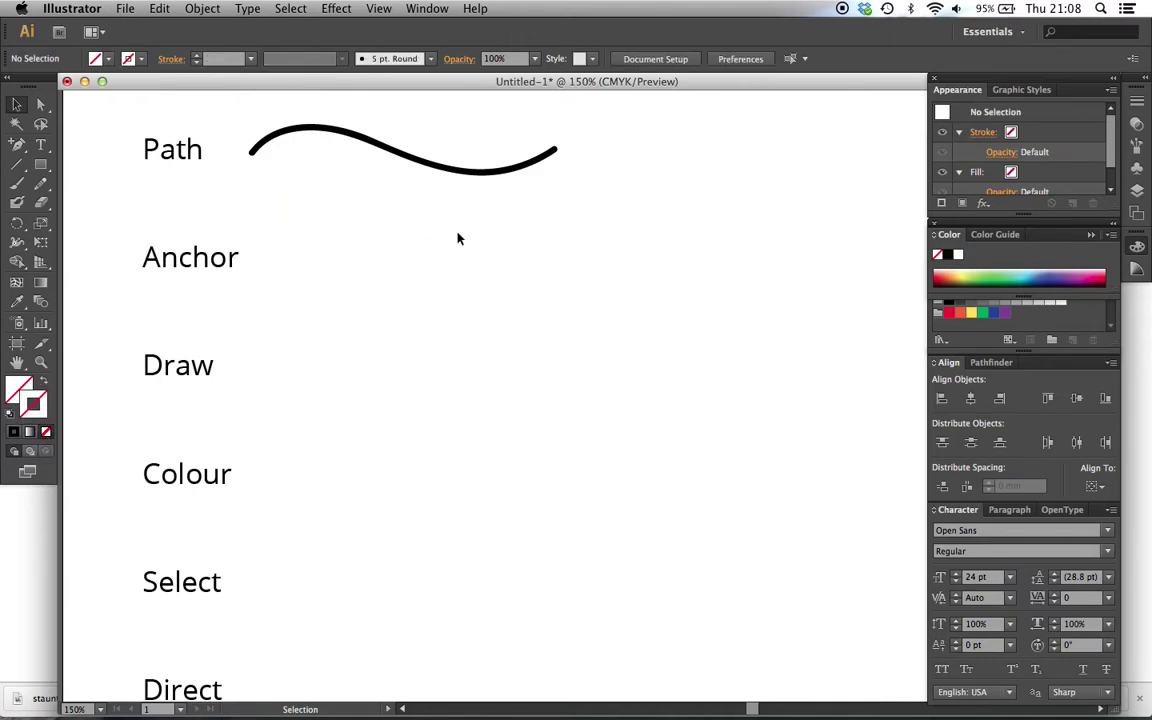
- Reselect the invisible house shape and give it a black stroke again
{"action": "left_click_drag", "start_coordinate": [377, 282], "coordinate": [372, 278]}
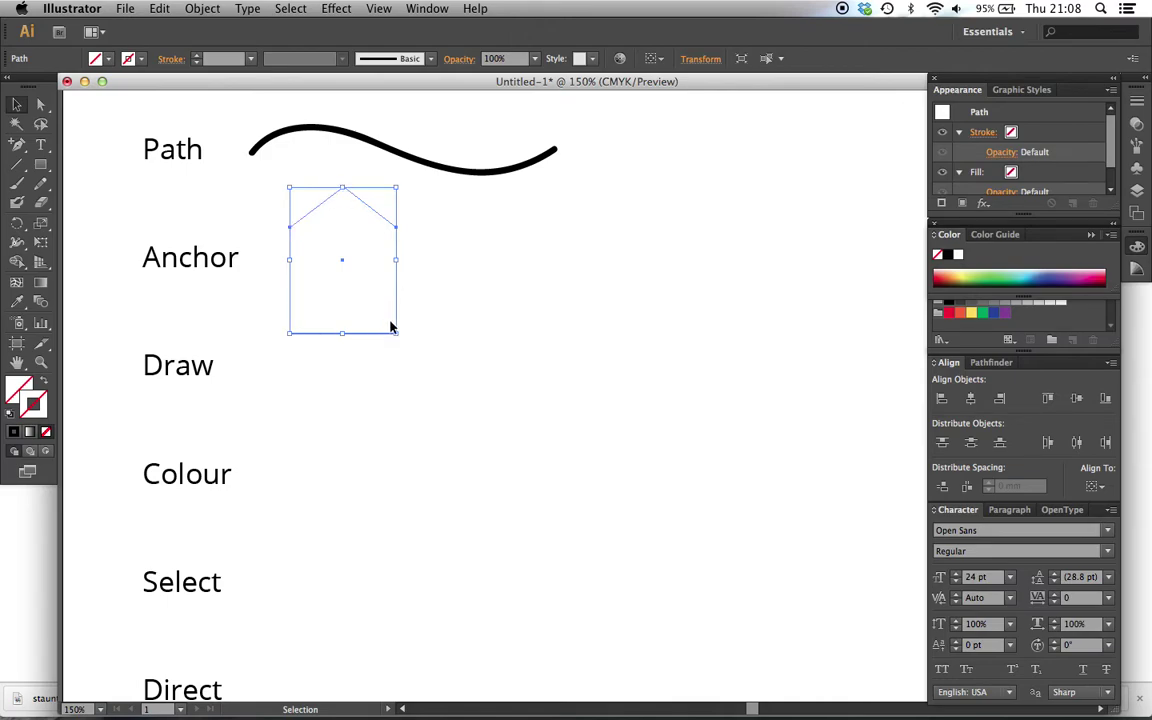
{"action": "left_click", "coordinate": [13, 431]}
{"action": "left_click", "coordinate": [399, 321]}
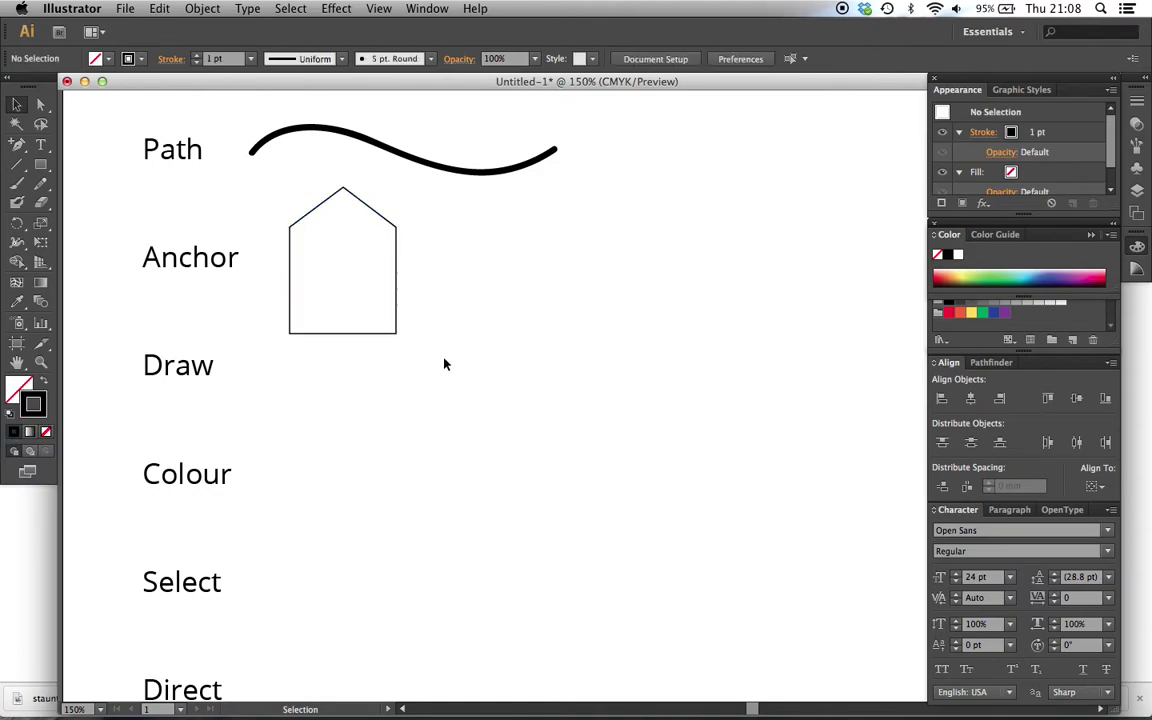
- Nudge the house shape slightly upward
{"action": "left_click", "coordinate": [397, 286]}
{"action": "key", "text": "shift+Up"}
{"action": "left_click", "coordinate": [400, 340]}
- Paint a nearly closed curvy blob with a black stroke beside the "Draw" label using the Paintbrush
{"action": "scroll", "coordinate": [314, 404], "scroll_direction": "down", "scroll_amount": 2}
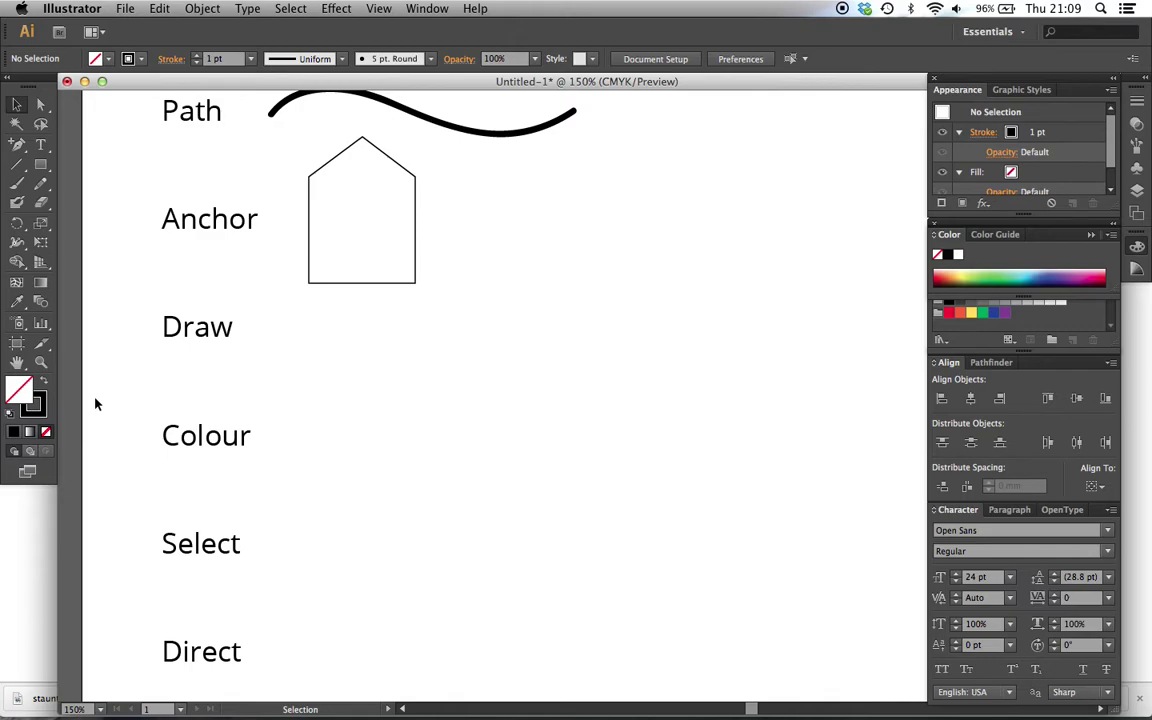
{"action": "left_click", "coordinate": [34, 402]}
{"action": "left_click", "coordinate": [17, 183]}
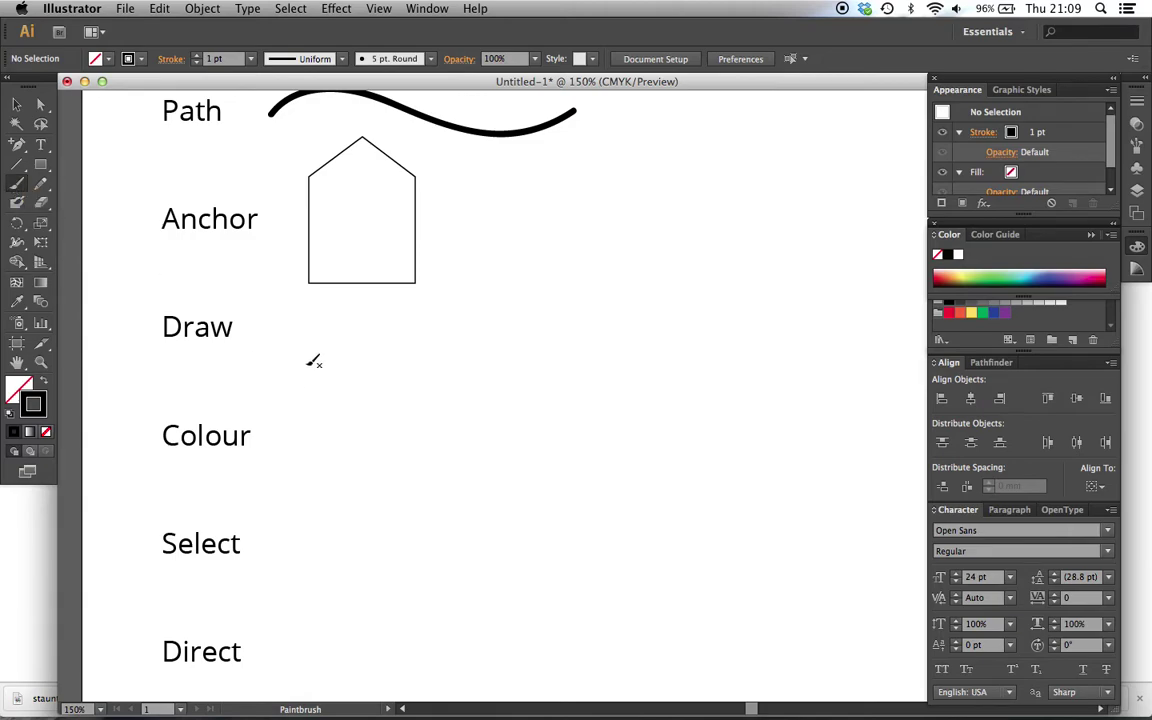
{"action": "mouse_move", "coordinate": [304, 366]}
{"action": "left_mouse_down"}
{"action": "mouse_move", "coordinate": [338, 340]}
{"action": "mouse_move", "coordinate": [376, 336]}
{"action": "mouse_move", "coordinate": [430, 354]}
{"action": "mouse_move", "coordinate": [480, 352]}
{"action": "mouse_move", "coordinate": [514, 334]}
{"action": "mouse_move", "coordinate": [514, 291]}
{"action": "mouse_move", "coordinate": [481, 278]}
{"action": "mouse_move", "coordinate": [398, 308]}
{"action": "mouse_move", "coordinate": [302, 285]}
{"action": "mouse_move", "coordinate": [265, 299]}
{"action": "mouse_move", "coordinate": [256, 325]}
{"action": "mouse_move", "coordinate": [304, 365]}
{"action": "left_mouse_up"}
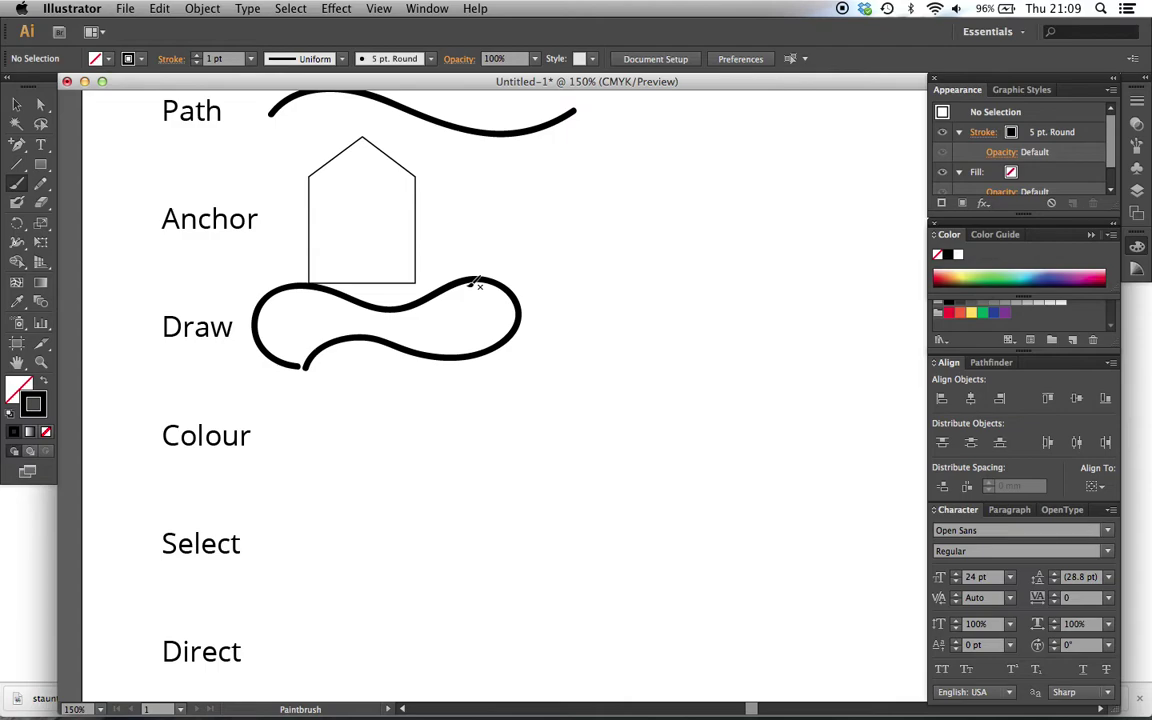
- Draw a closed shape of mixed curved and straight segments with the Pen tool in the empty area beside the house and blob
{"action": "left_click_drag", "start_coordinate": [17, 144], "coordinate": [80, 147]}
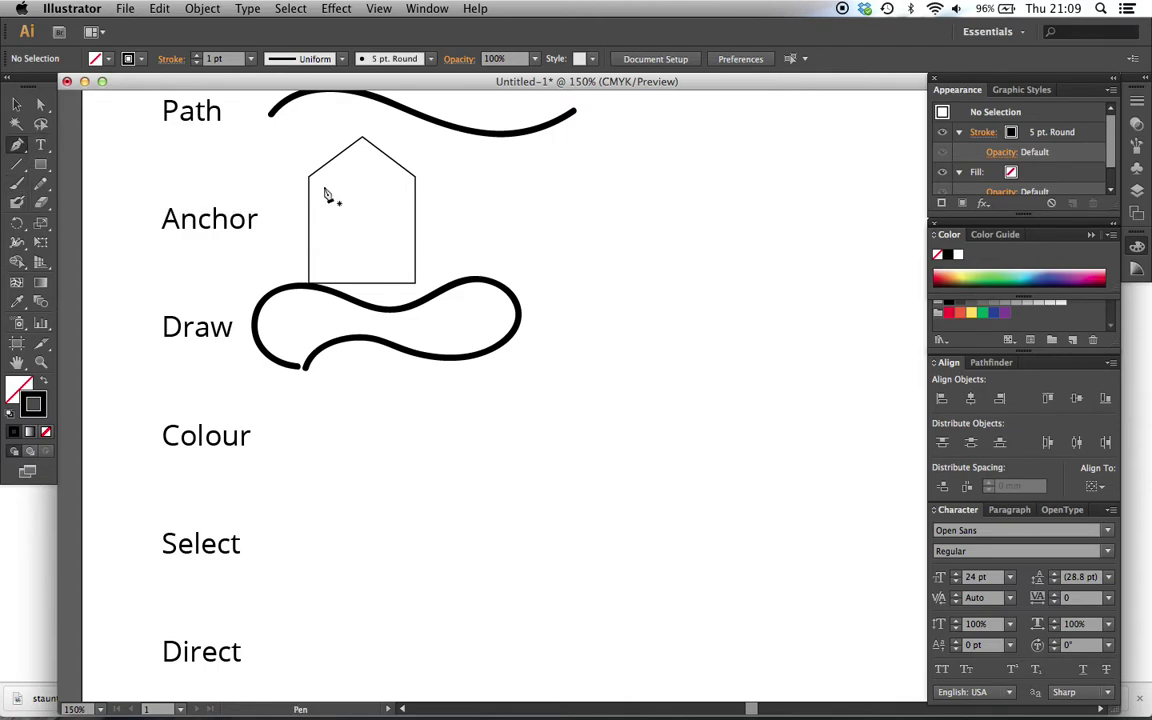
{"action": "left_click", "coordinate": [578, 289]}
{"action": "left_click_drag", "start_coordinate": [587, 217], "coordinate": [662, 268]}
{"action": "left_click", "coordinate": [716, 268]}
{"action": "left_click", "coordinate": [694, 327]}
{"action": "left_click", "coordinate": [646, 340]}
{"action": "left_click_drag", "start_coordinate": [580, 292], "coordinate": [591, 249]}
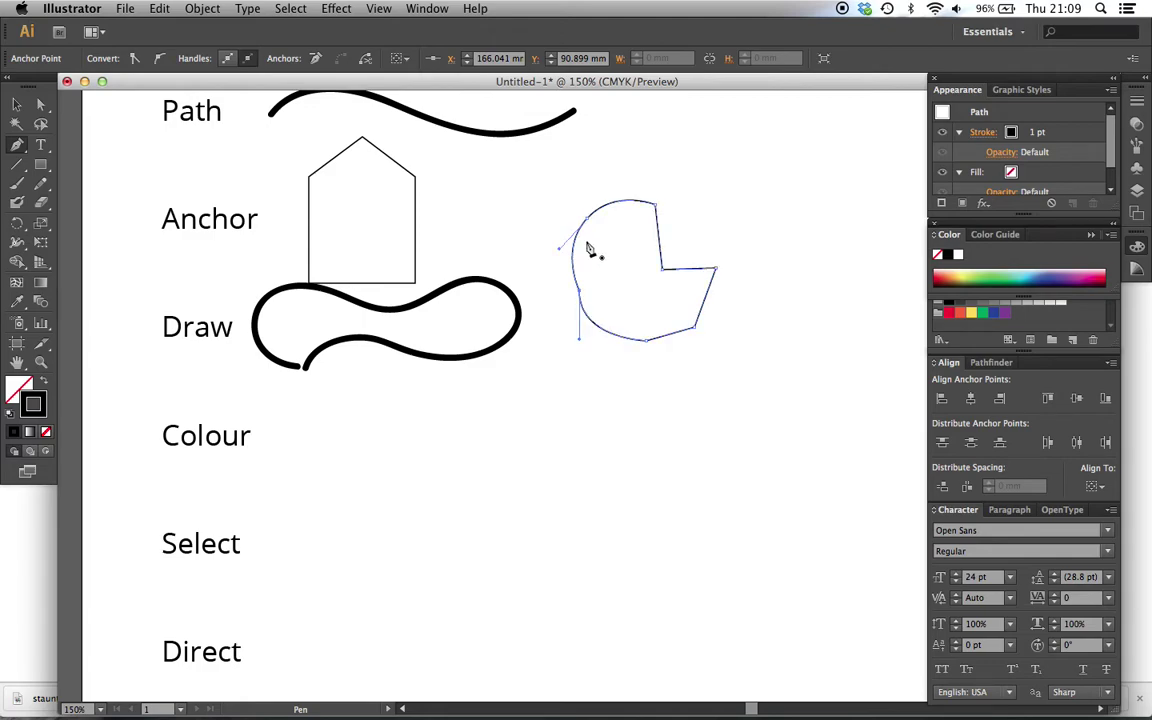
{"action": "key", "text": "v"}
{"action": "left_click", "coordinate": [662, 187]}
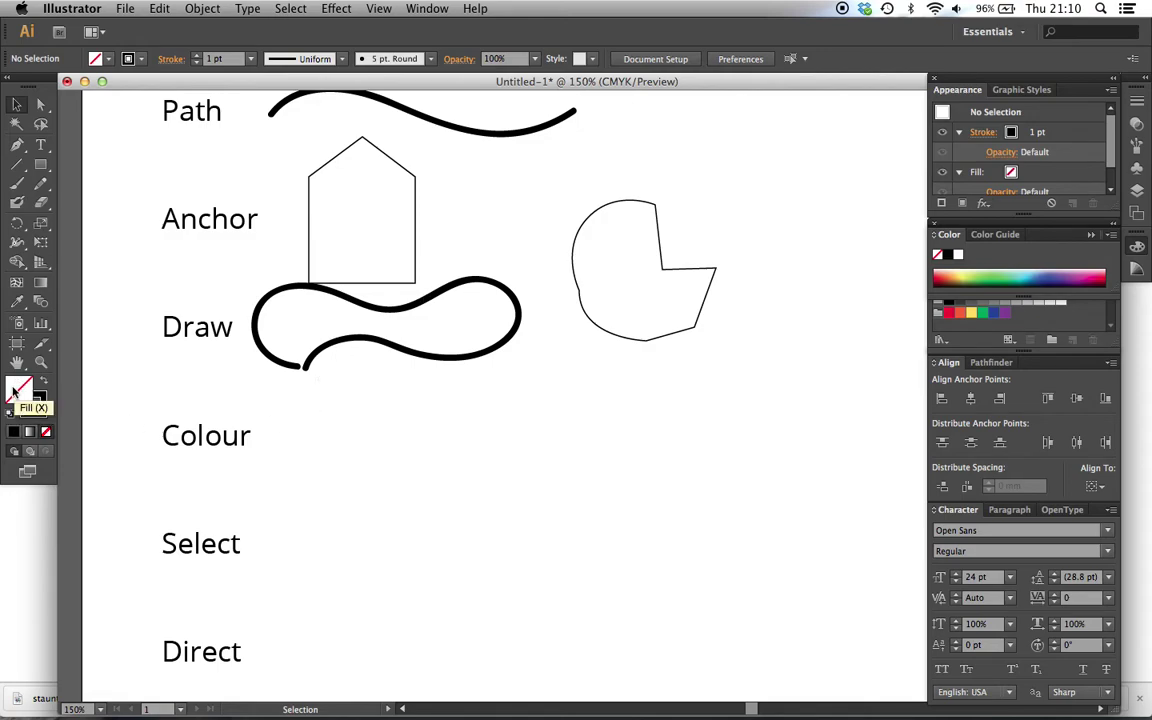
- Fill the painted blob with the yellow swatch and move it down beside the "Colour" label
{"action": "left_click", "coordinate": [445, 293]}
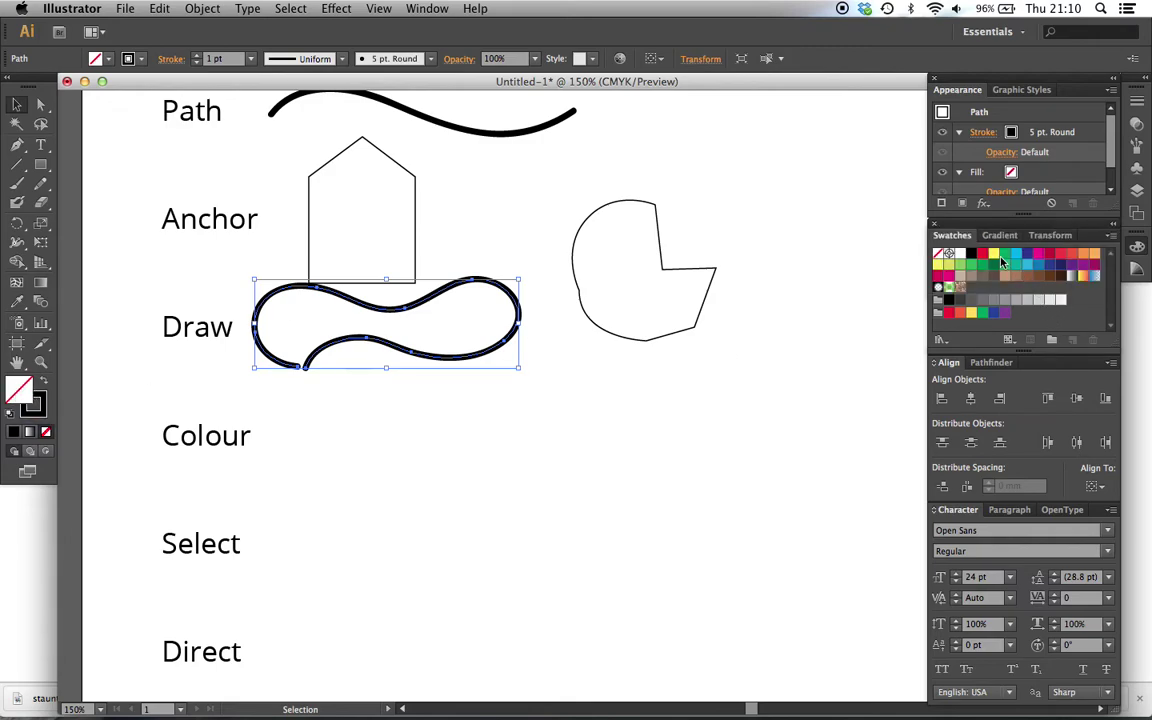
{"action": "left_click", "coordinate": [993, 255]}
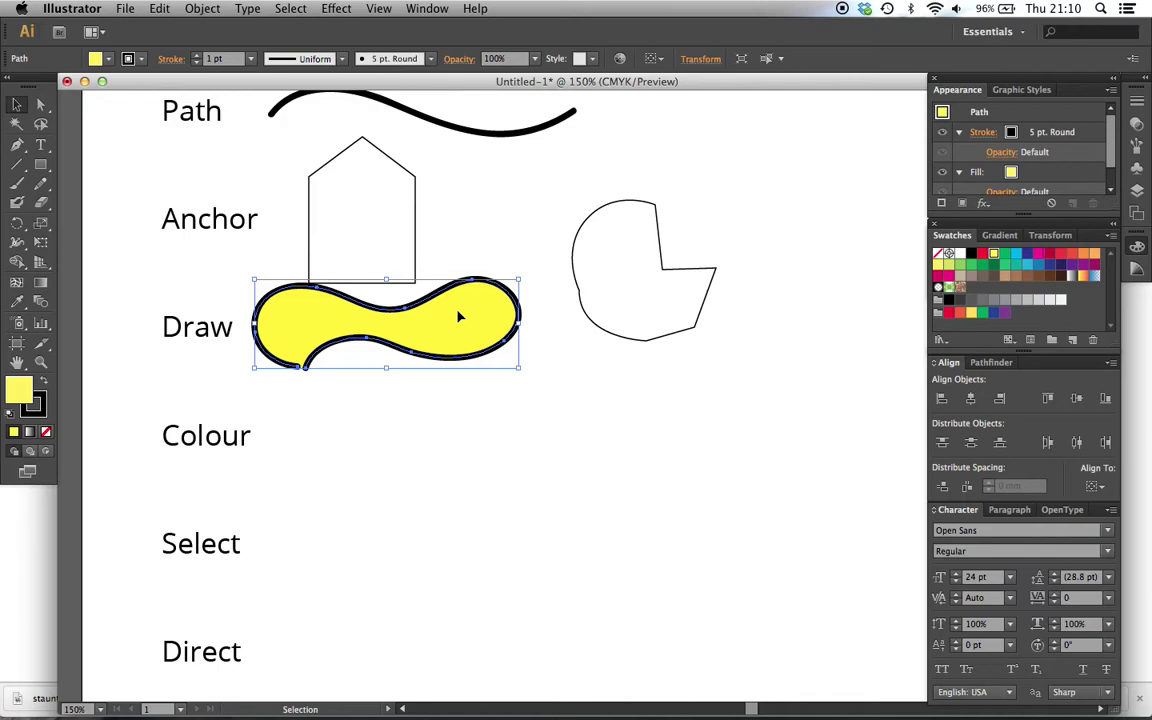
{"action": "left_click_drag", "start_coordinate": [470, 319], "coordinate": [492, 413]}
{"action": "left_click", "coordinate": [487, 314]}
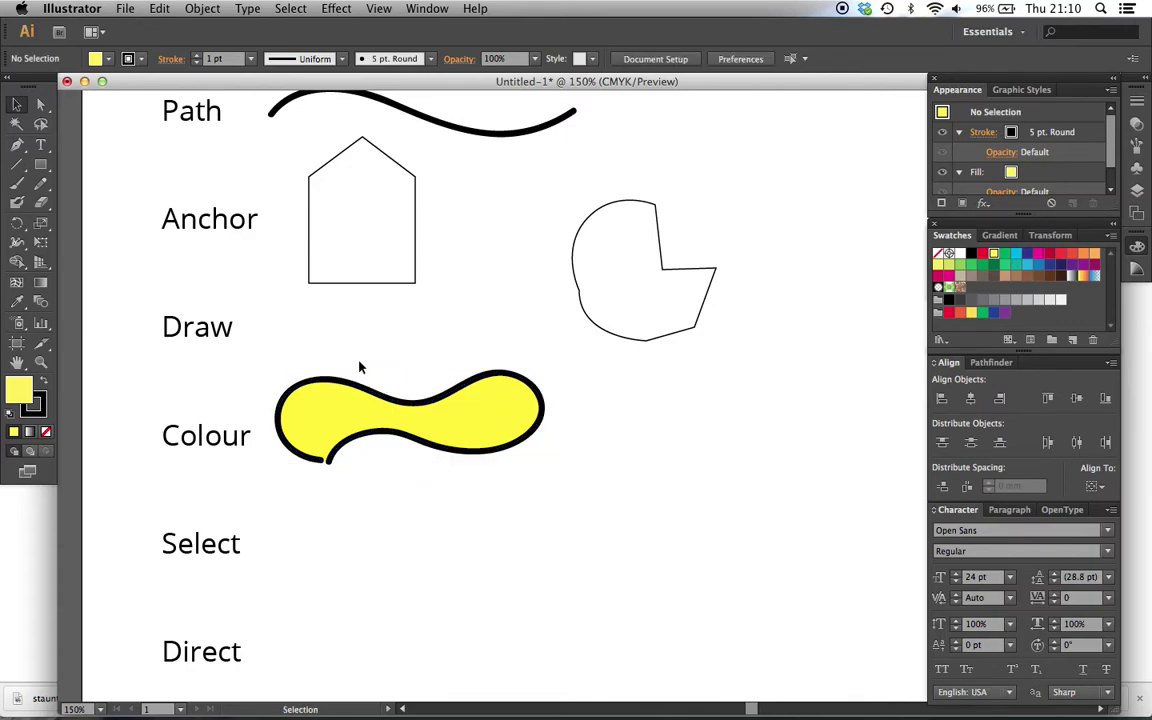
- Draw a curved dome-like path with the Pen tool beside the yellow blob, using a yellow fill and black stroke
{"action": "left_click", "coordinate": [46, 432]}
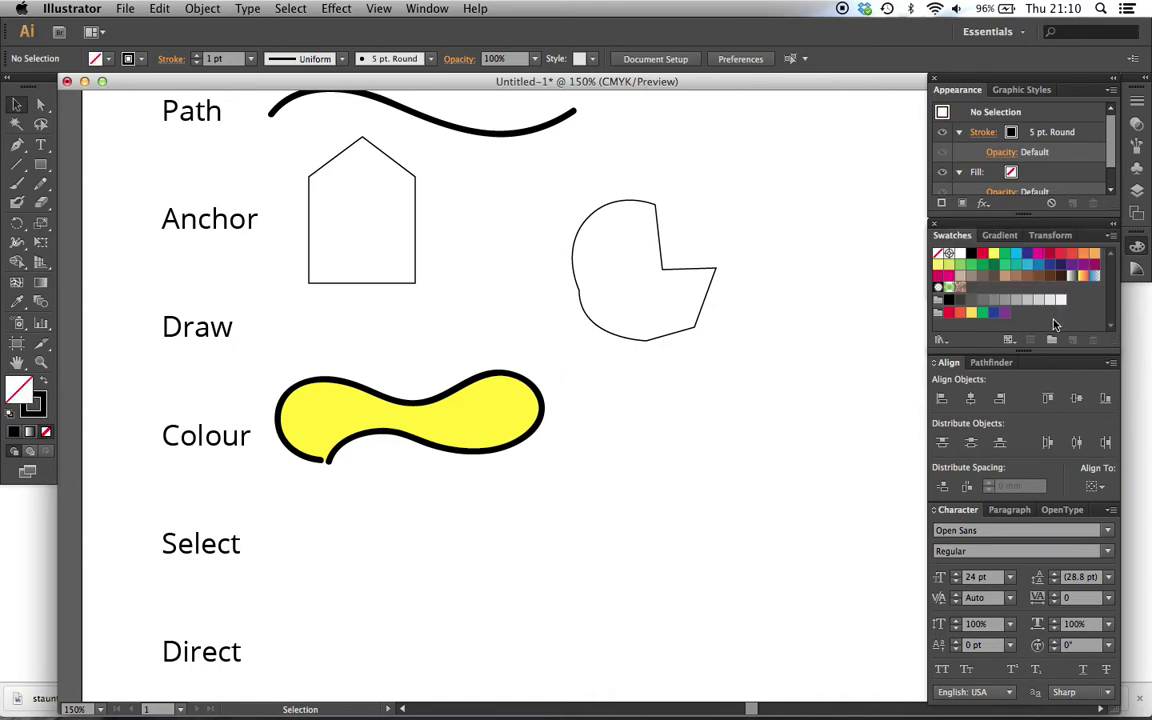
{"action": "left_click", "coordinate": [993, 254]}
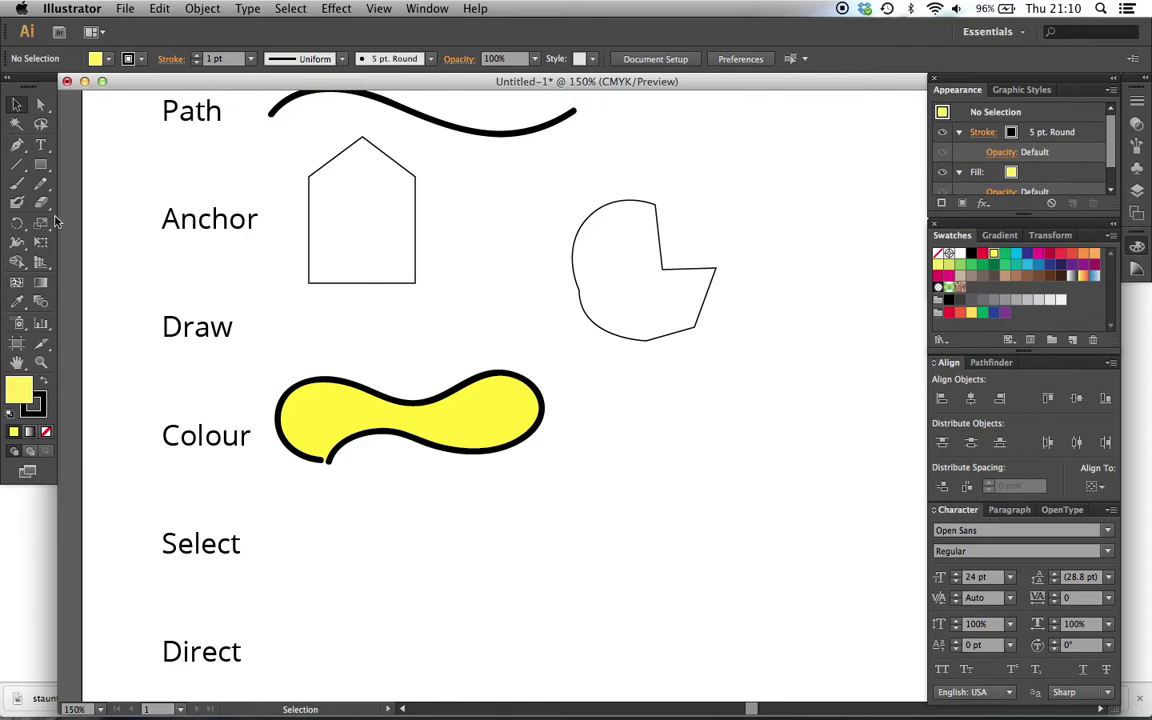
{"action": "left_click", "coordinate": [17, 144]}
{"action": "left_click", "coordinate": [609, 438]}
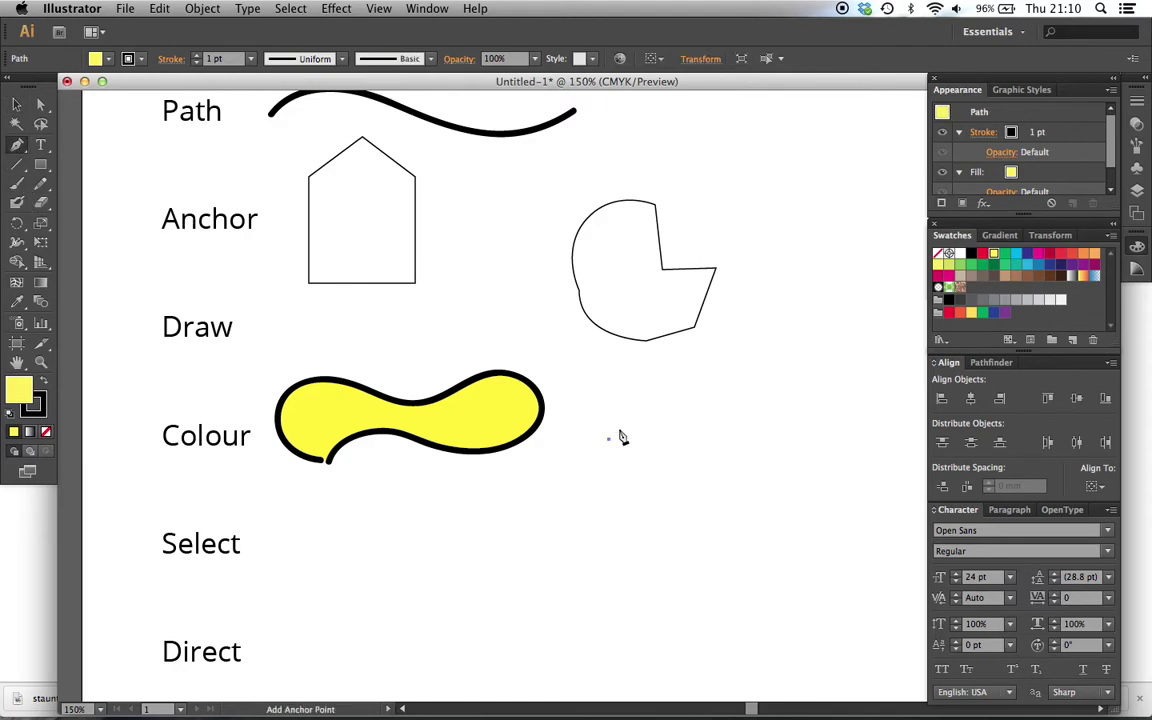
{"action": "left_click_drag", "start_coordinate": [696, 372], "coordinate": [778, 366]}
{"action": "left_click", "coordinate": [766, 440]}
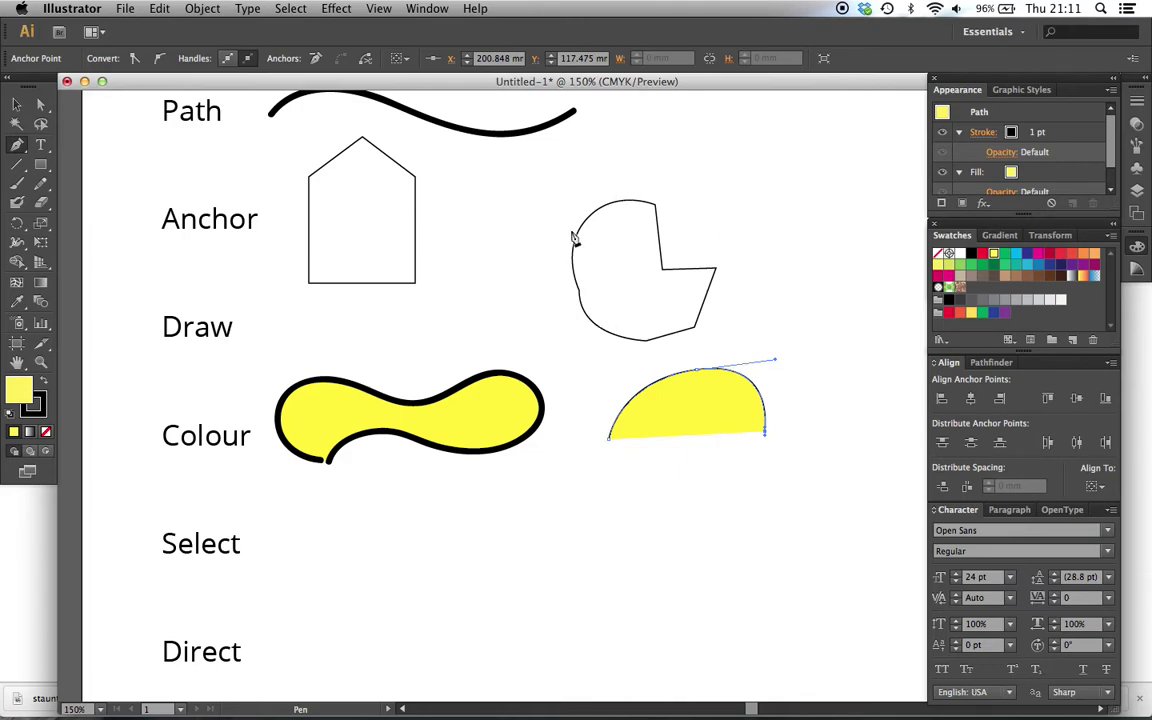
- Select the yellow blob and the yellow dome together and move both right, further away from the "Colour" label
{"action": "key", "text": "v"}
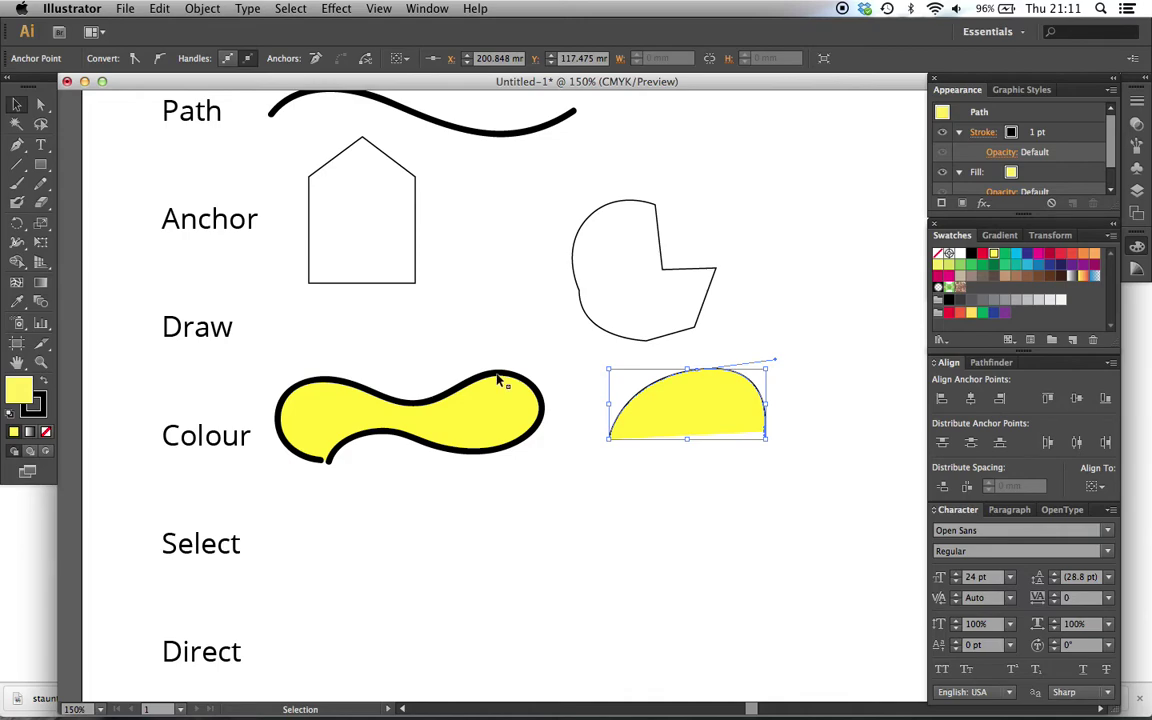
{"action": "left_click", "coordinate": [499, 137]}
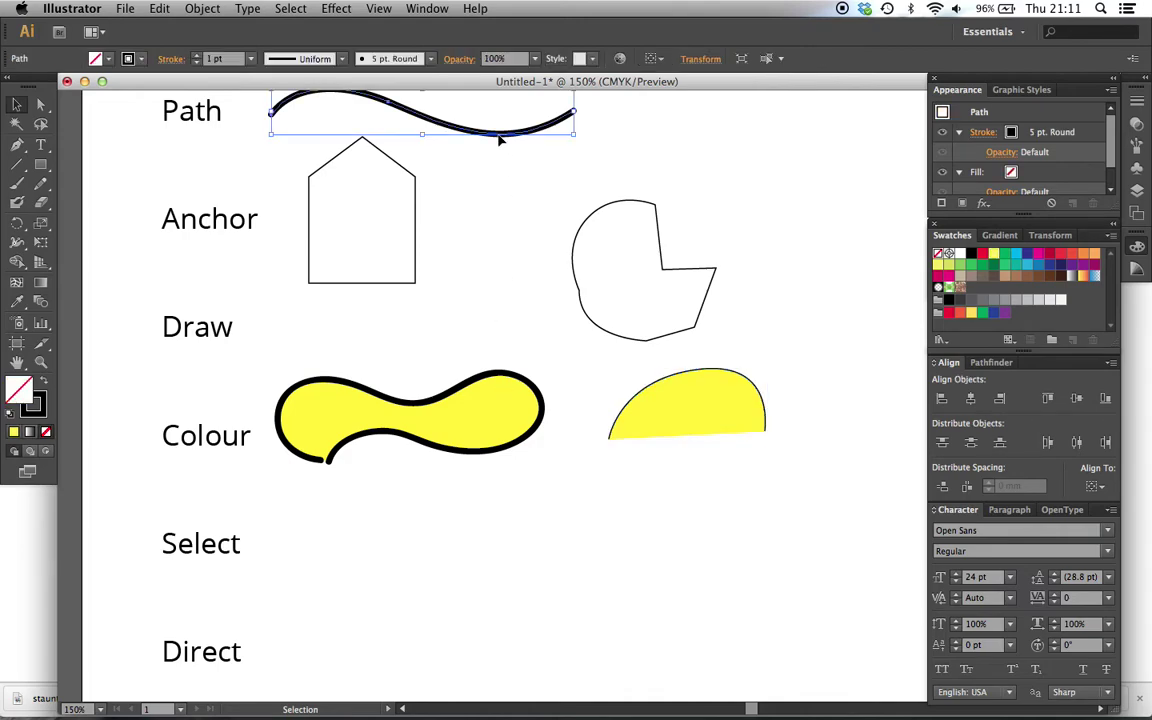
{"action": "left_click", "coordinate": [499, 226]}
{"action": "scroll", "coordinate": [499, 226], "scroll_direction": "down", "scroll_amount": 3}
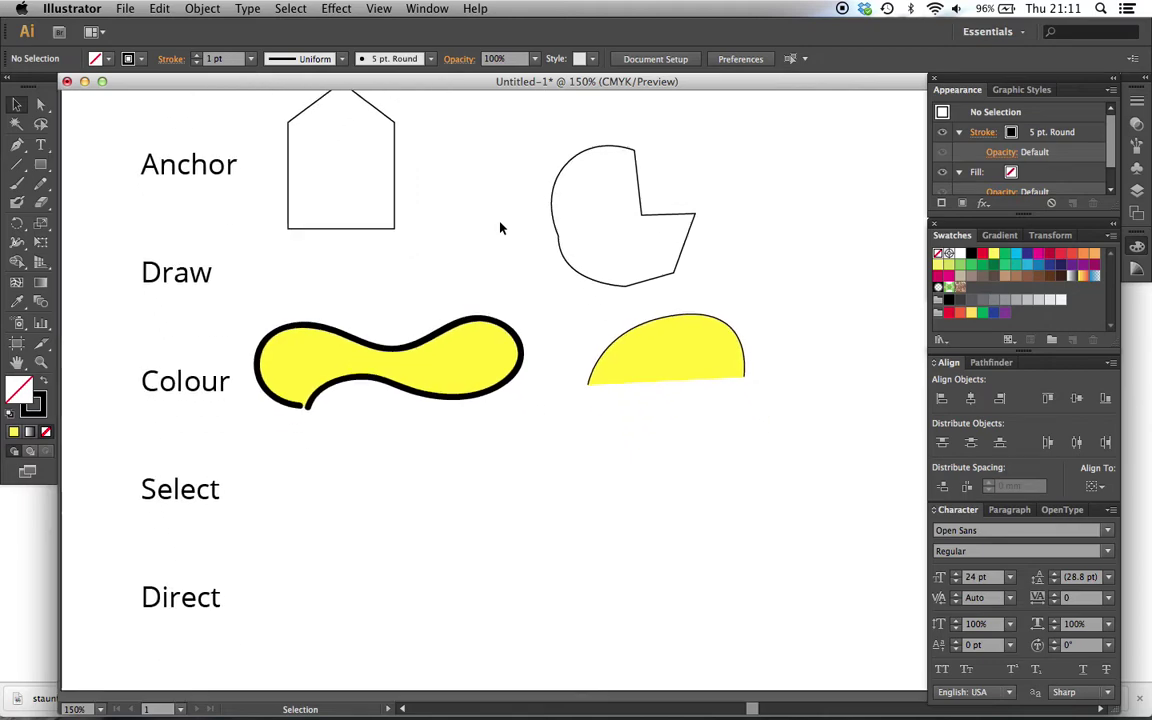
{"action": "scroll", "coordinate": [501, 228], "scroll_direction": "left", "scroll_amount": 2}
{"action": "left_click_drag", "start_coordinate": [725, 424], "coordinate": [574, 377]}
{"action": "left_click", "coordinate": [487, 220]}
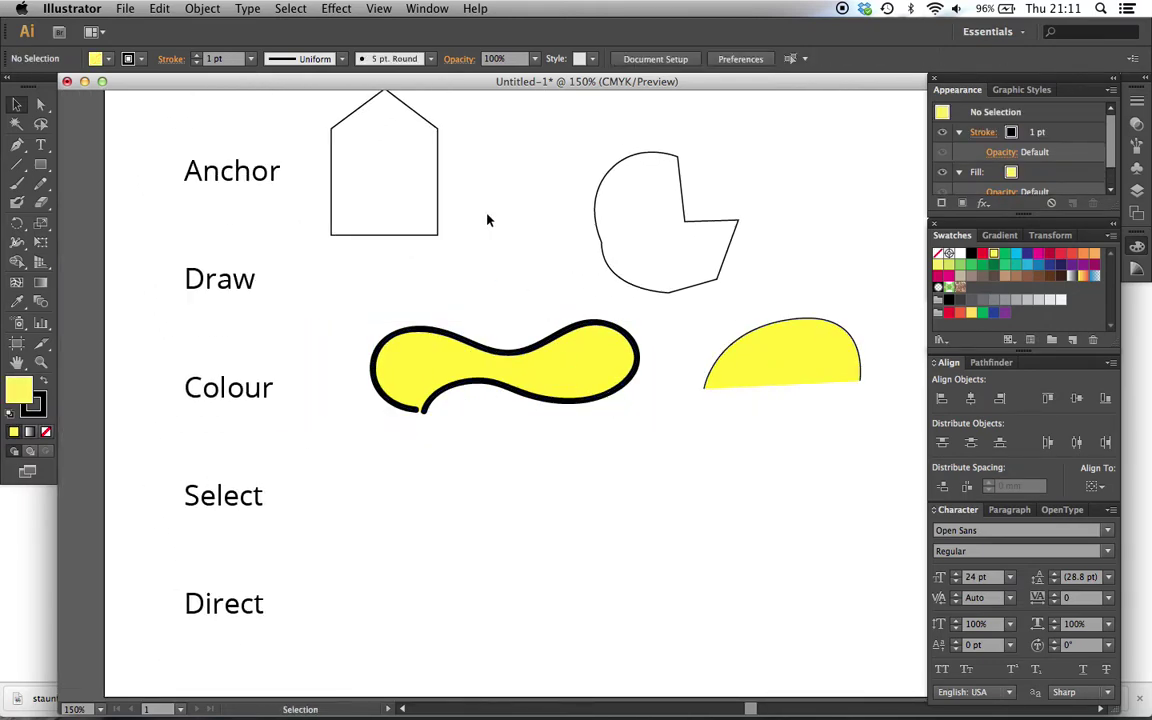
{"action": "scroll", "coordinate": [288, 340], "scroll_direction": "down", "scroll_amount": 1}
{"action": "scroll", "coordinate": [288, 340], "scroll_direction": "right", "scroll_amount": 1}
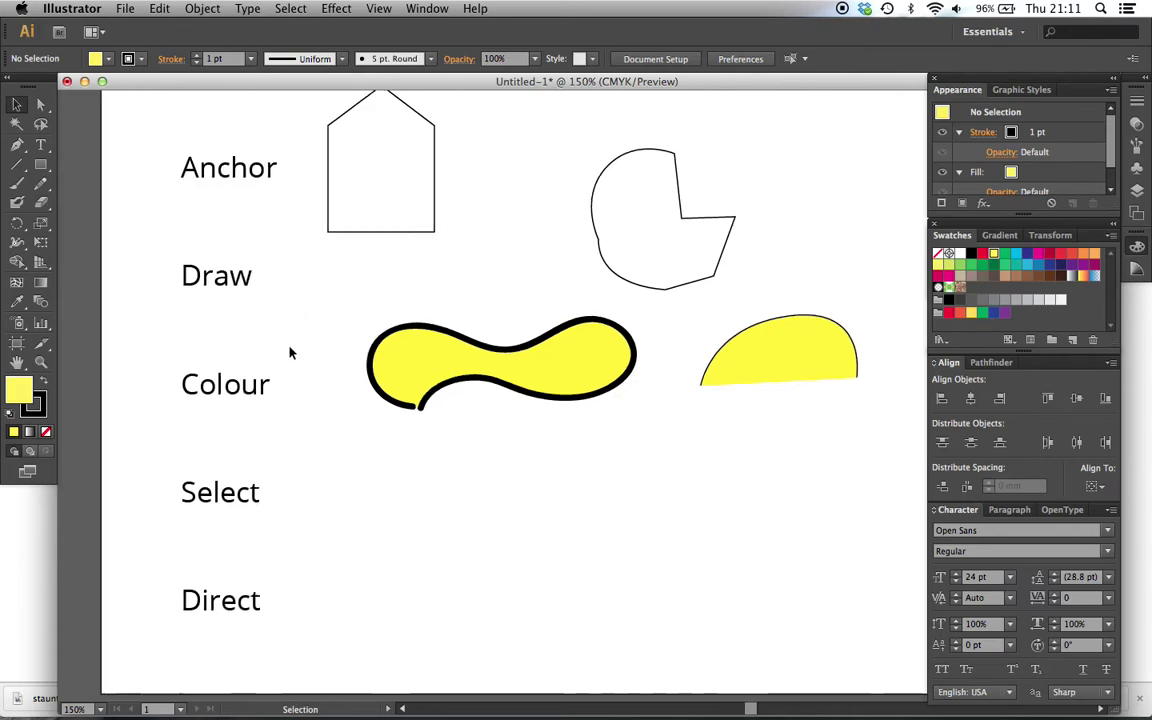
{"action": "scroll", "coordinate": [276, 521], "scroll_direction": "right", "scroll_amount": 1}
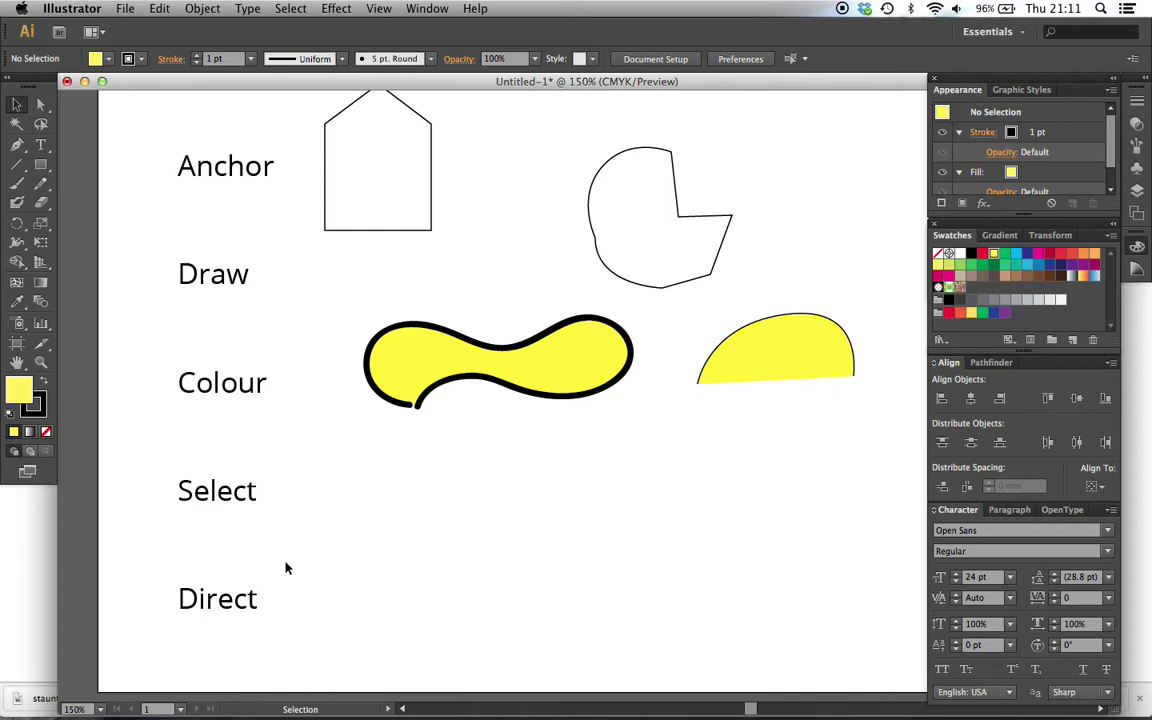
- Draw a circle about 31 mm across with yellow fill and black stroke beside the "Select" label, and shift it slightly up and right
{"action": "left_click_drag", "start_coordinate": [45, 167], "coordinate": [100, 183]}
{"action": "mouse_move", "coordinate": [321, 460]}
{"action": "left_mouse_down"}
{"action": "mouse_move", "coordinate": [458, 527]}
{"action": "mouse_move", "coordinate": [428, 500]}
{"action": "left_mouse_up"}
{"action": "key", "text": "v"}
{"action": "left_click", "coordinate": [460, 473]}
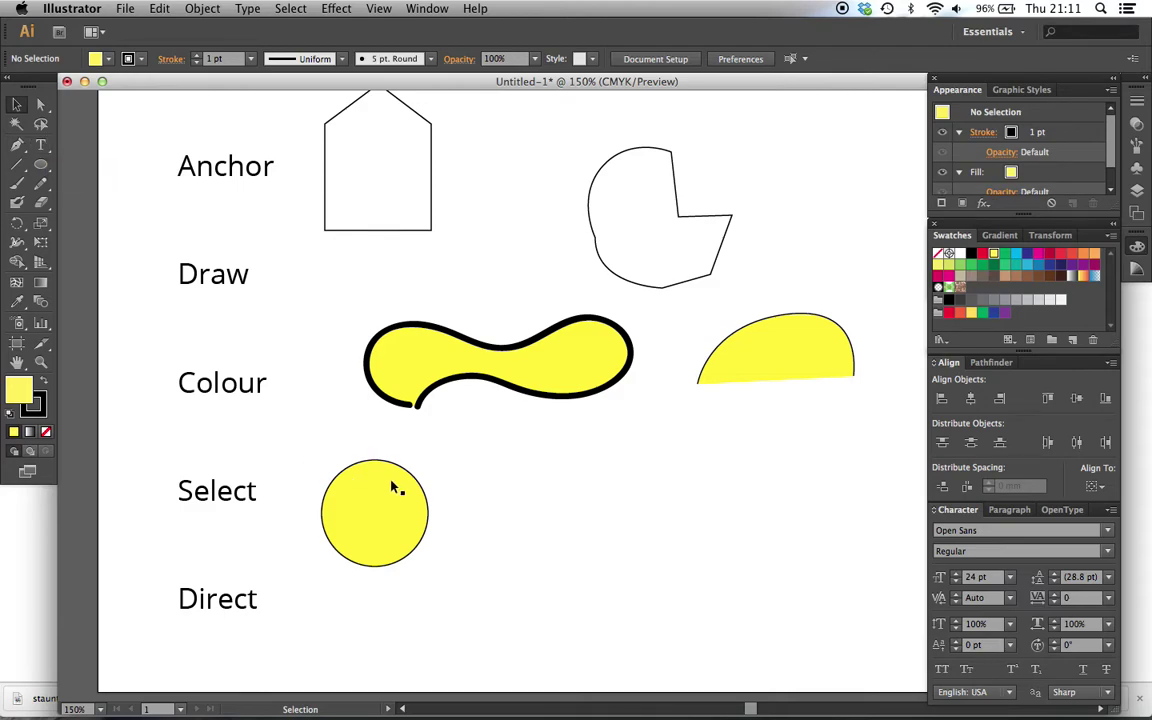
{"action": "left_click_drag", "start_coordinate": [390, 495], "coordinate": [420, 476]}
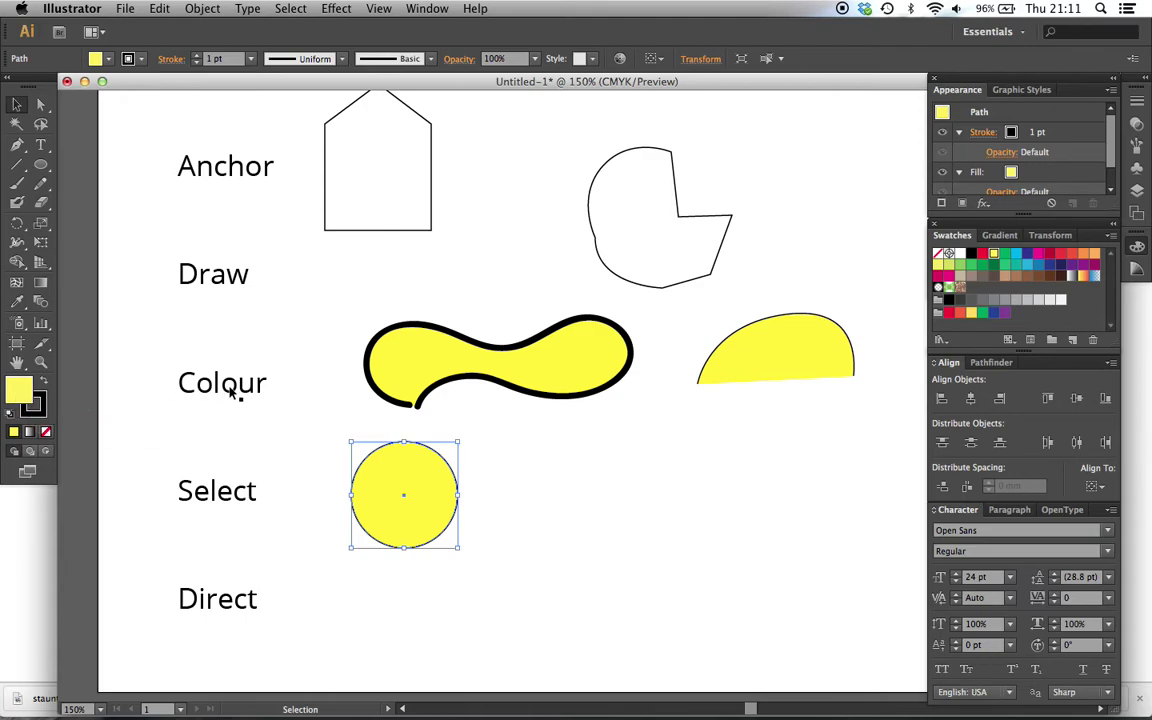
{"action": "left_click", "coordinate": [481, 410]}
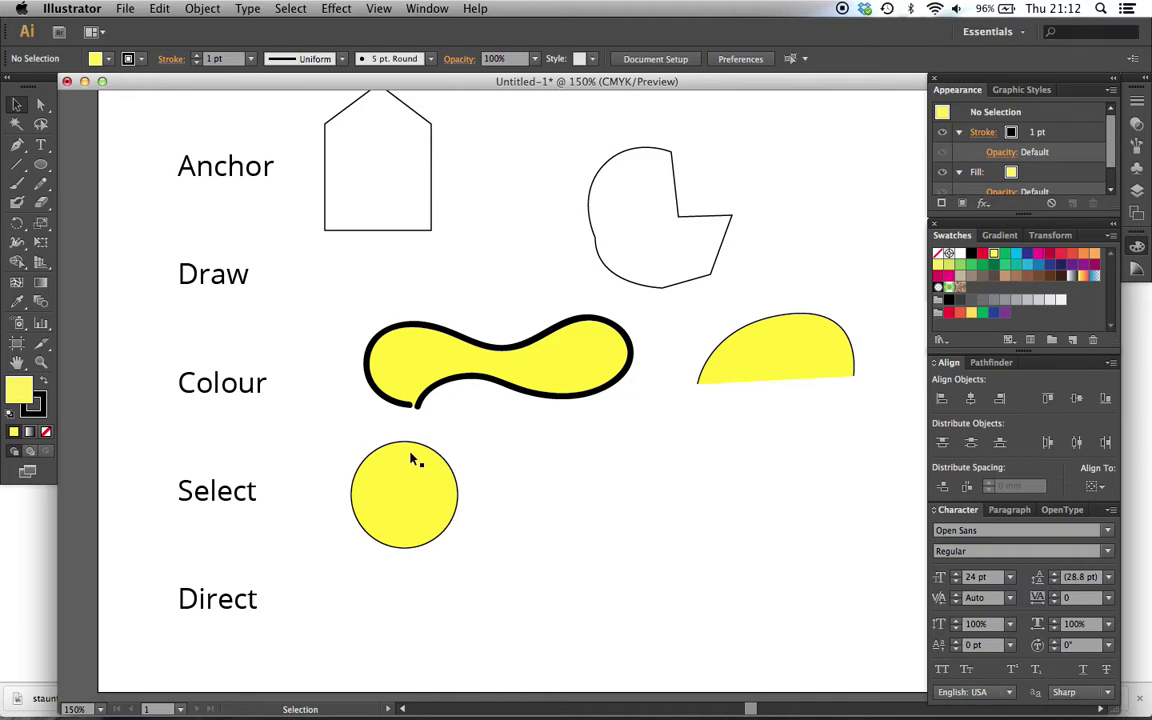
- Set both the fill and the stroke of the circle beside "Select" to none, and reselect the circle
{"action": "left_click", "coordinate": [414, 490]}
{"action": "left_click", "coordinate": [45, 432]}
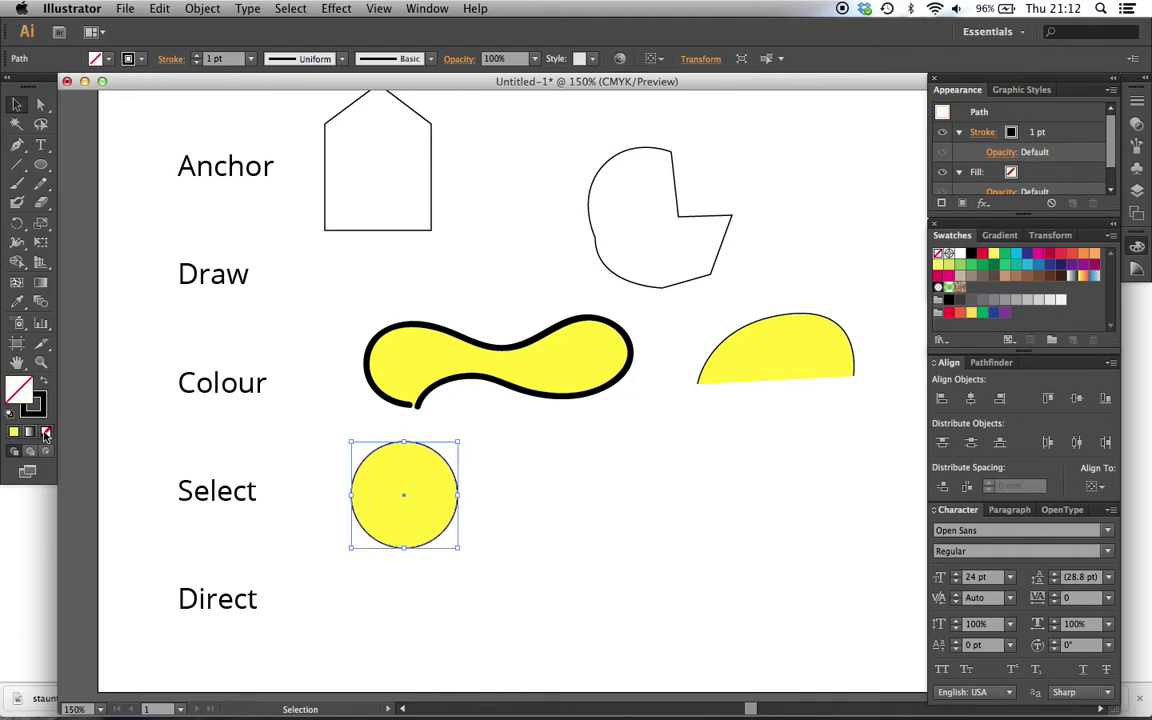
{"action": "left_click", "coordinate": [495, 452]}
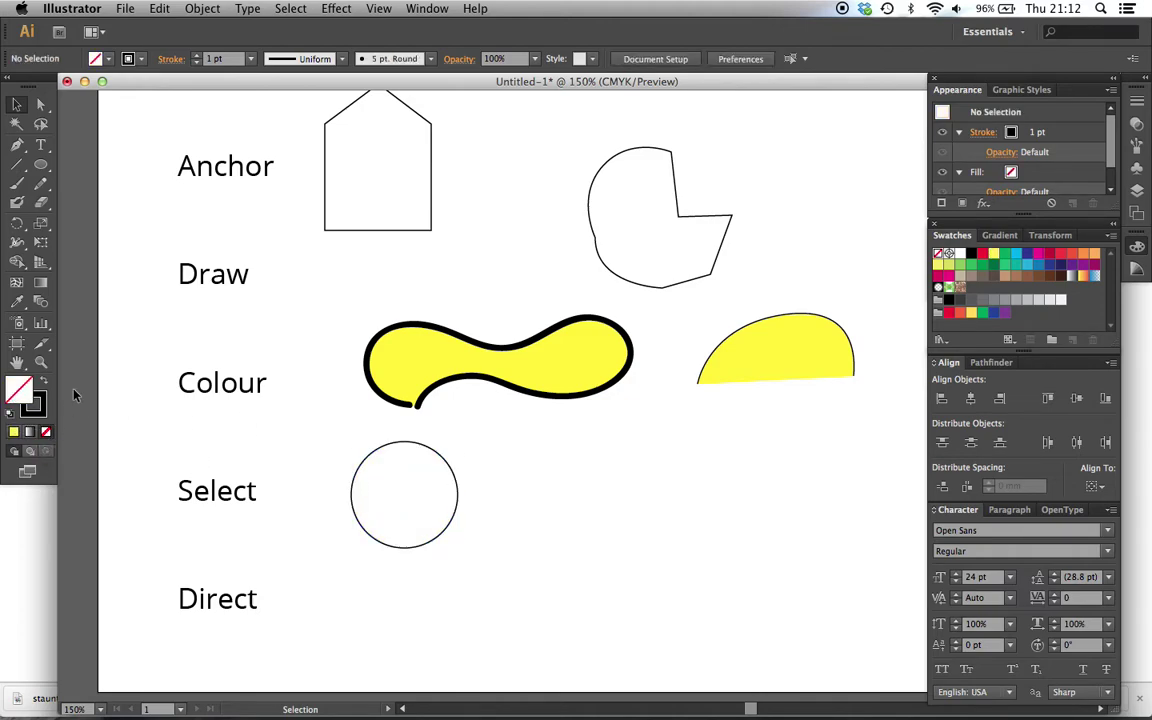
{"action": "left_click_drag", "start_coordinate": [491, 552], "coordinate": [402, 476]}
{"action": "left_click", "coordinate": [35, 404]}
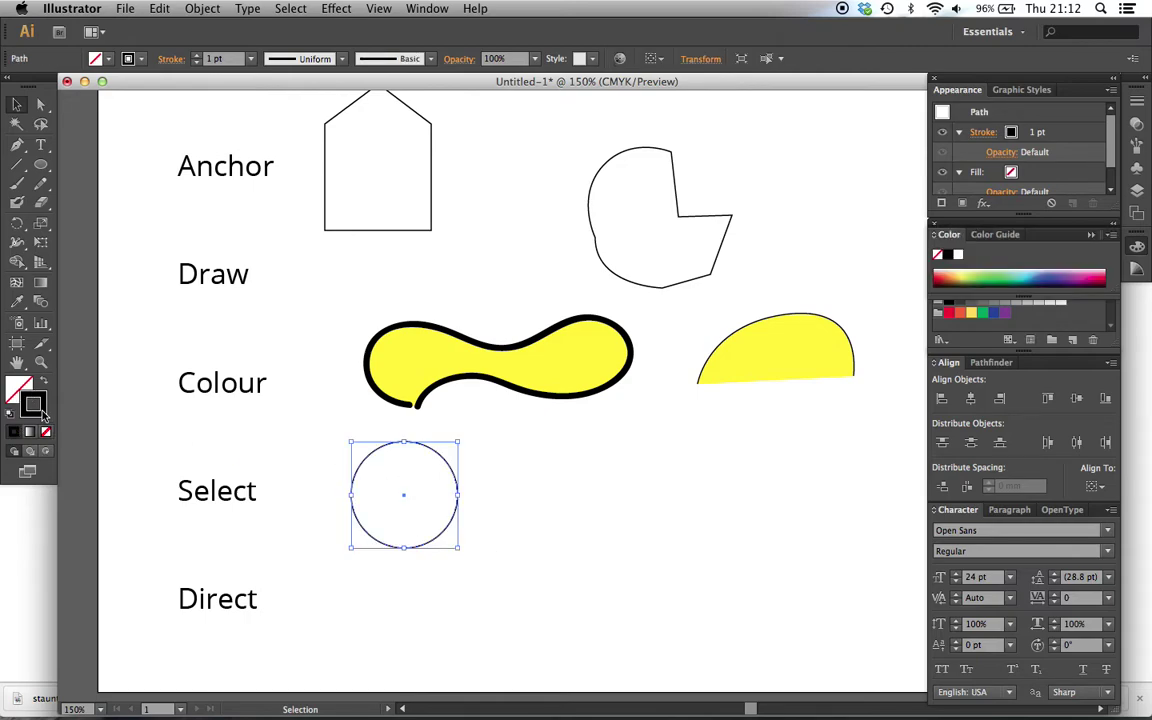
{"action": "left_click", "coordinate": [45, 432]}
{"action": "left_click", "coordinate": [509, 481]}
{"action": "left_click_drag", "start_coordinate": [494, 523], "coordinate": [352, 453]}
{"action": "scroll", "coordinate": [389, 334], "scroll_direction": "up", "scroll_amount": 5}
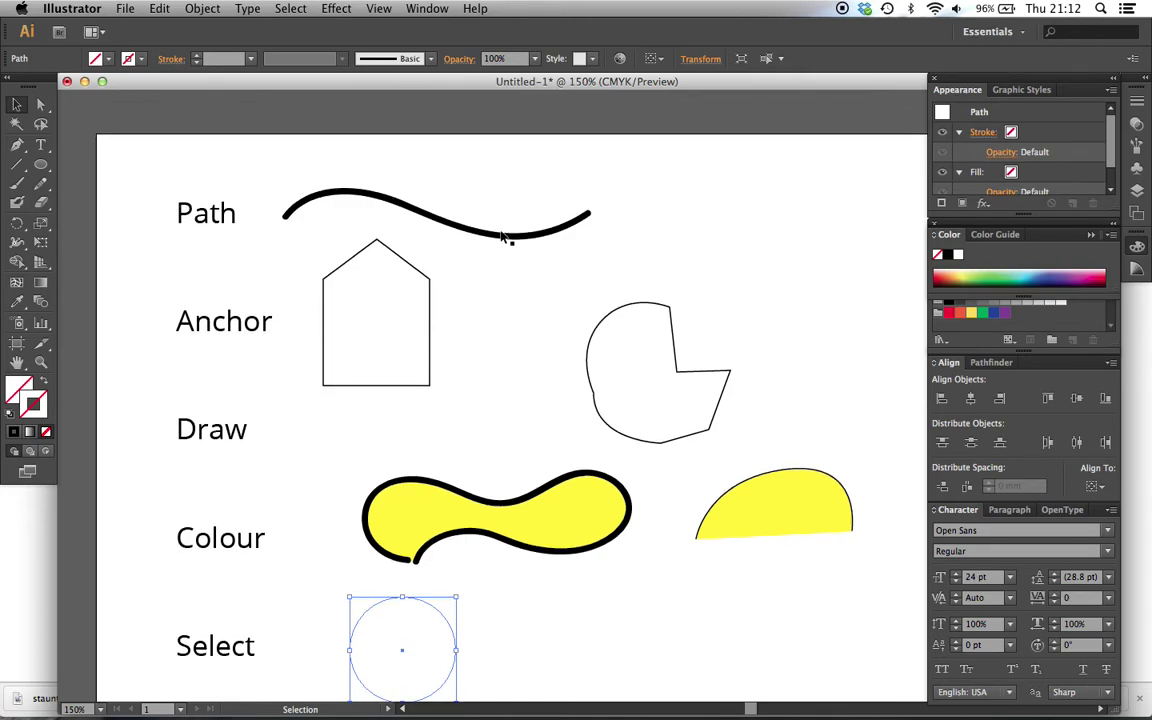
{"action": "scroll", "coordinate": [506, 239], "scroll_direction": "down", "scroll_amount": 4}
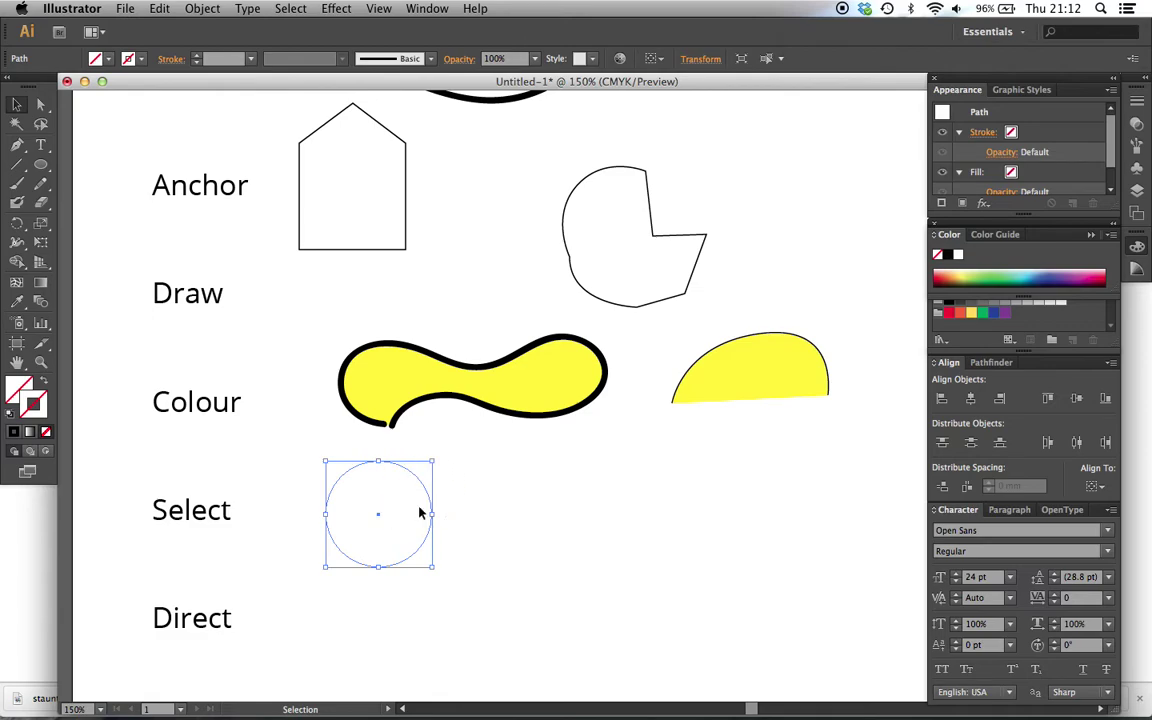
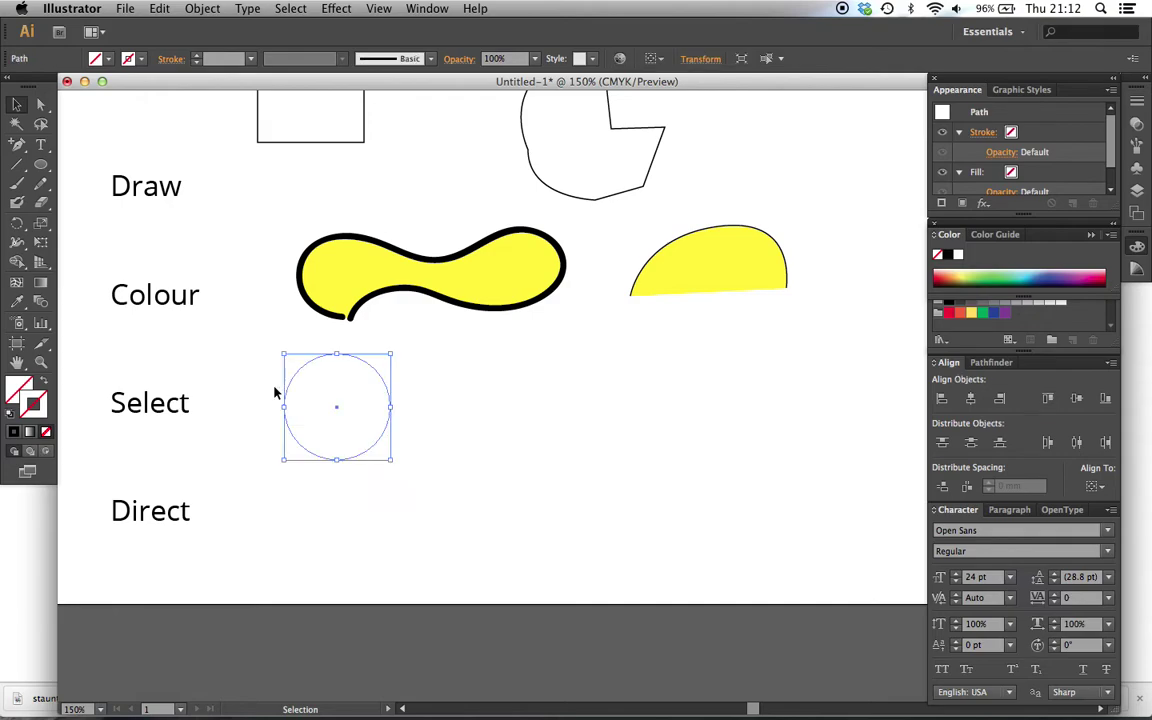
- Add several anchor points around the unpainted circle's outline with the Add Anchor Point tool, and deselect the circle
{"action": "left_click", "coordinate": [20, 146]}
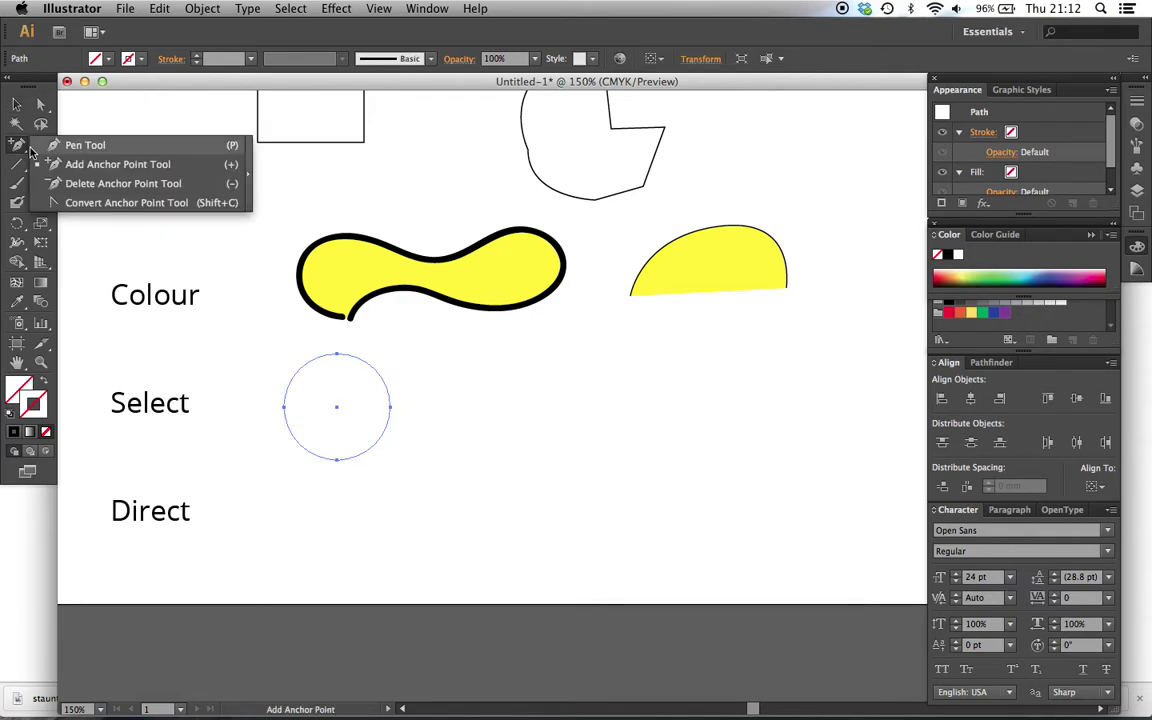
{"action": "left_click", "coordinate": [85, 166]}
{"action": "left_click", "coordinate": [298, 369]}
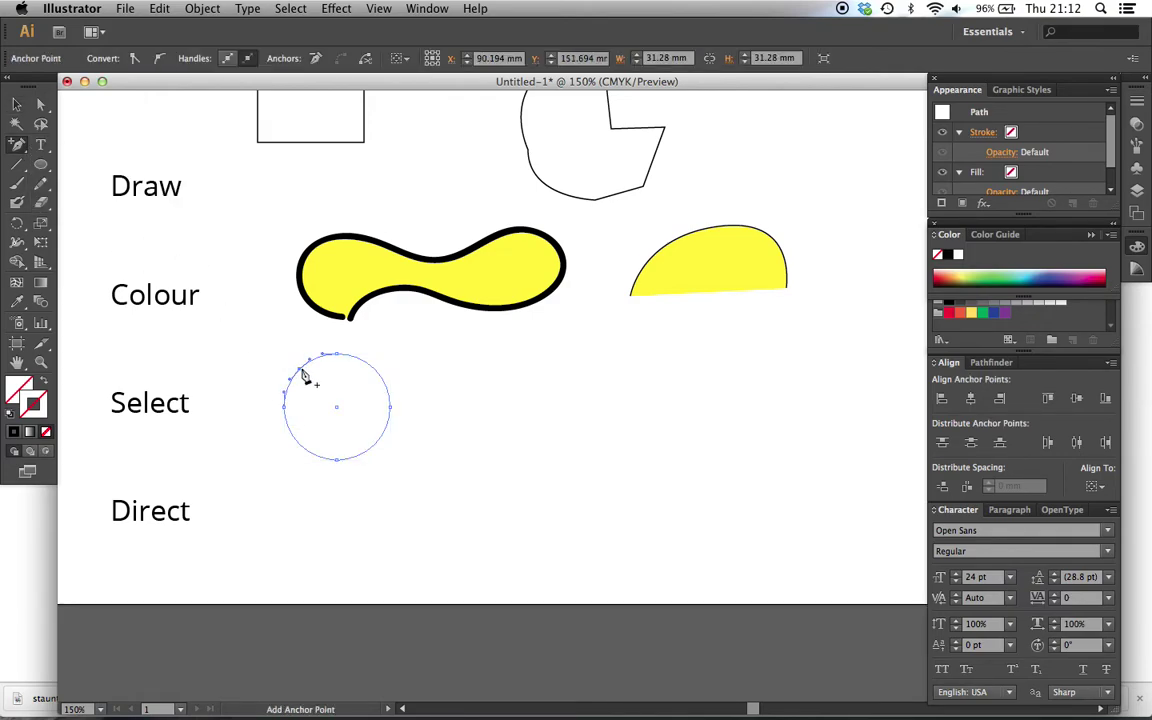
{"action": "left_click", "coordinate": [371, 363]}
{"action": "left_click", "coordinate": [383, 378]}
{"action": "left_click", "coordinate": [389, 394]}
{"action": "left_click", "coordinate": [371, 446]}
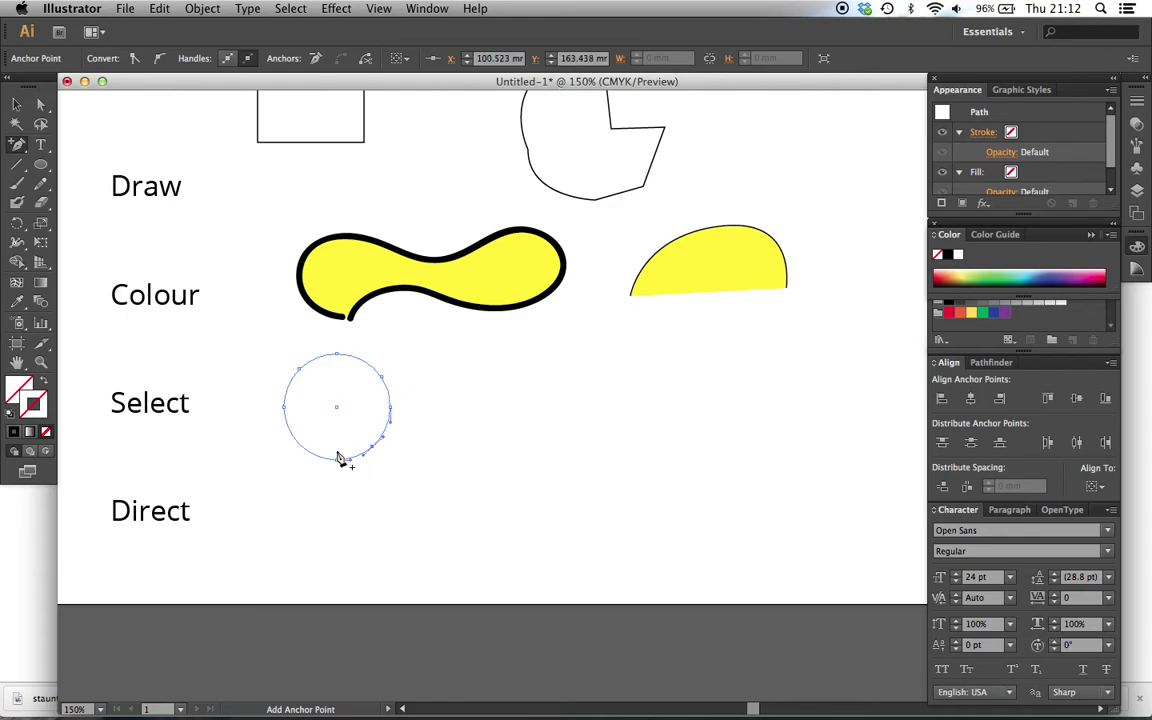
{"action": "left_click", "coordinate": [319, 459]}
{"action": "left_click", "coordinate": [287, 420]}
{"action": "left_click", "coordinate": [292, 437]}
{"action": "left_click", "coordinate": [304, 449]}
{"action": "left_click", "coordinate": [15, 106]}
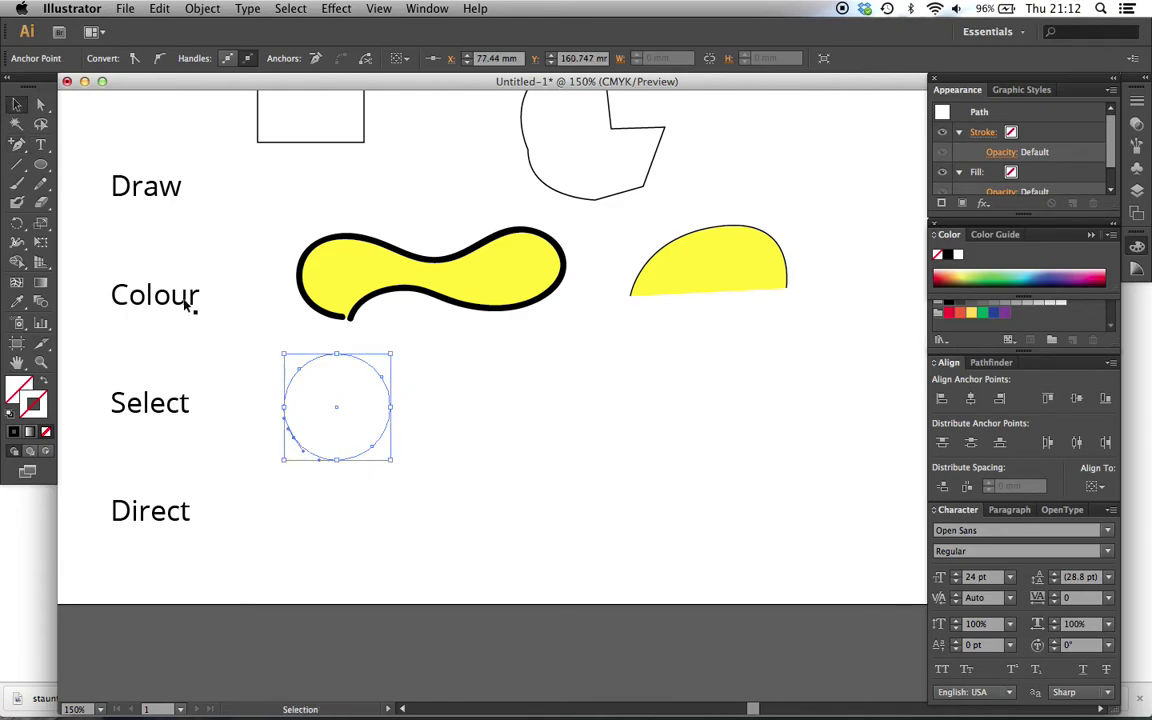
{"action": "left_click", "coordinate": [453, 369]}
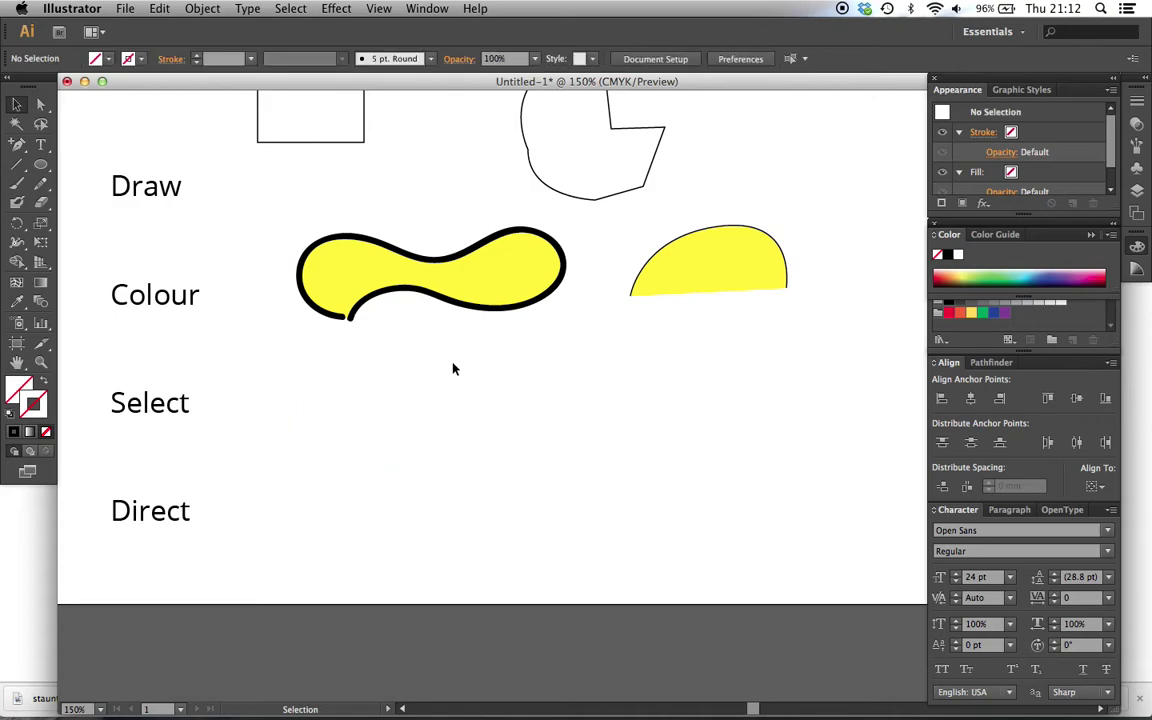
{"action": "left_click_drag", "start_coordinate": [445, 494], "coordinate": [258, 340]}
{"action": "left_click", "coordinate": [258, 340]}
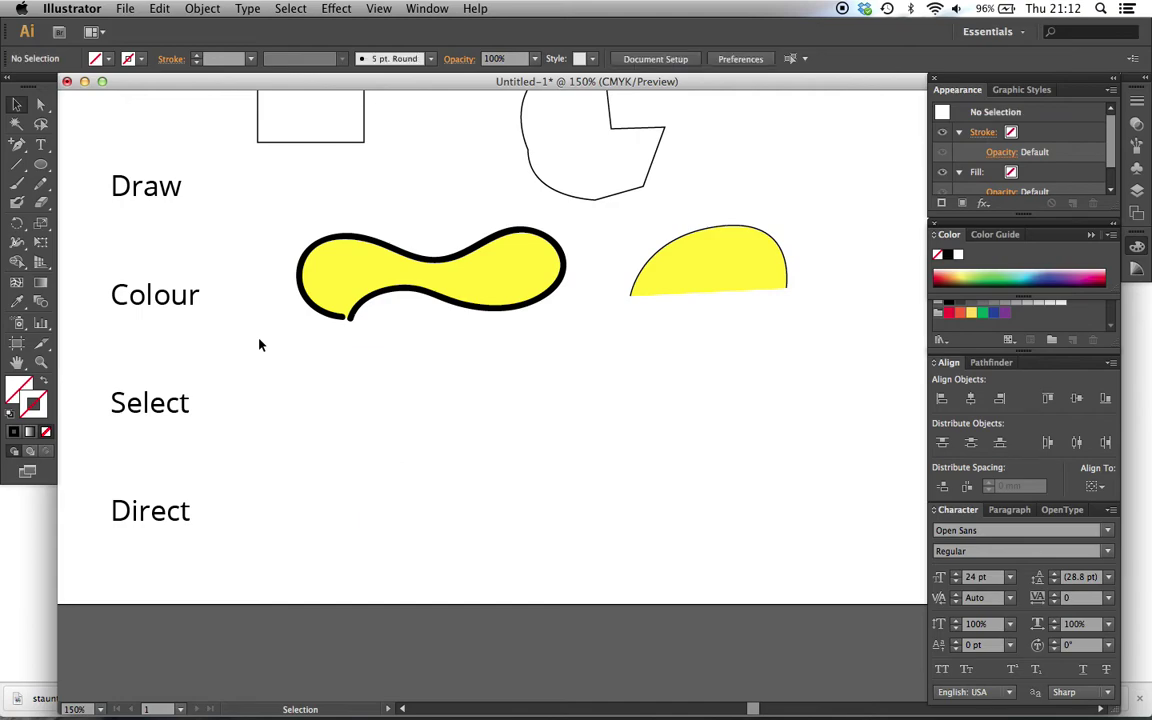
- Draw a larger circle with no fill and a 1 pt black stroke beside the "Select" label, and deselect it
{"action": "left_click", "coordinate": [40, 164]}
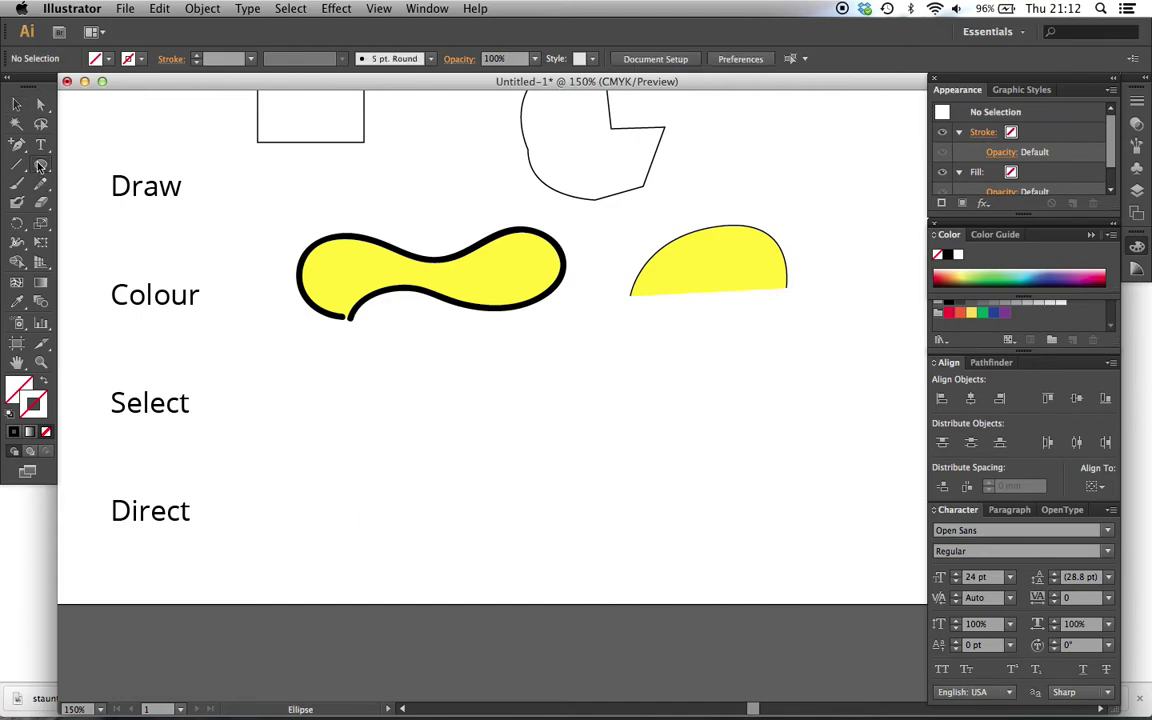
{"action": "left_click", "coordinate": [12, 415]}
{"action": "key", "text": "ctrl+z"}
{"action": "left_click", "coordinate": [40, 408]}
{"action": "left_click_drag", "start_coordinate": [278, 367], "coordinate": [415, 503]}
{"action": "left_click", "coordinate": [15, 104]}
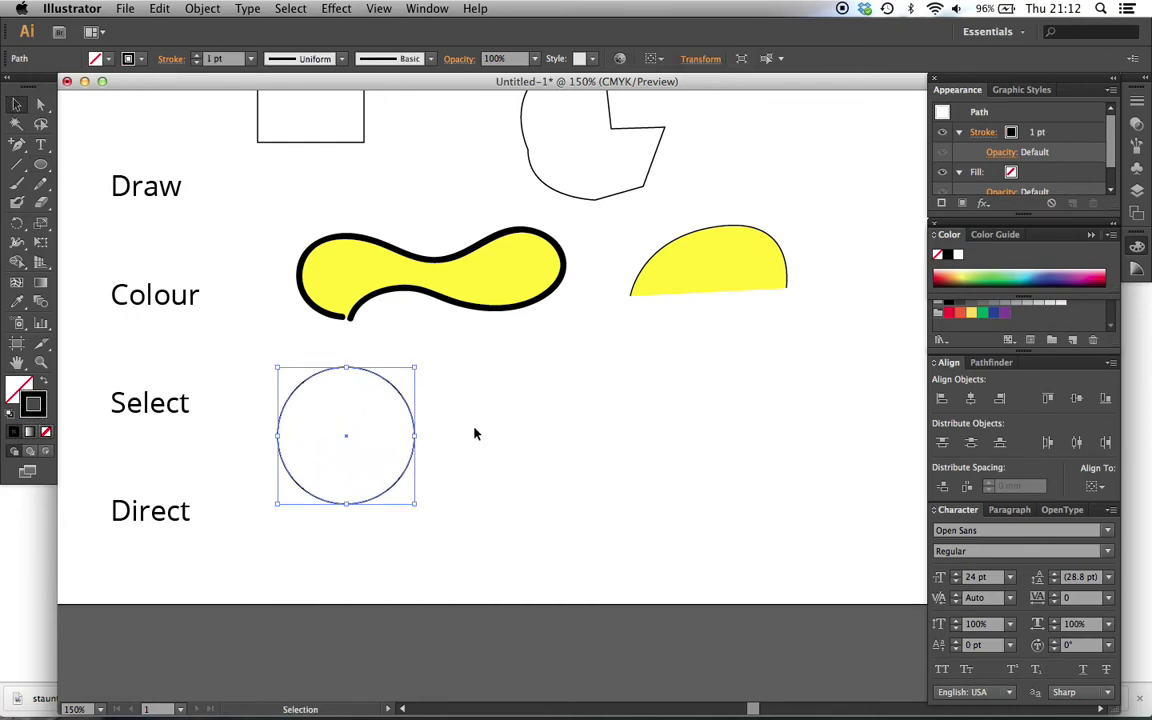
{"action": "left_click", "coordinate": [473, 432]}
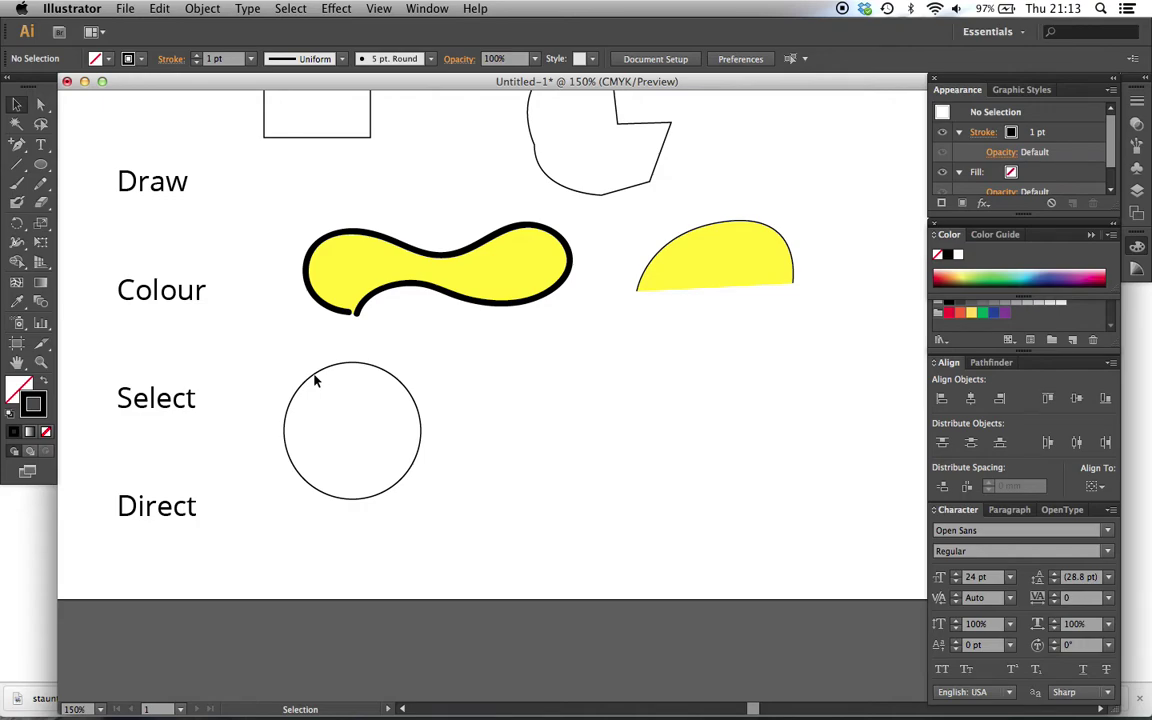
- Move the outlined circle by its edge, first slightly left and back to the right, with the Selection tool
{"action": "mouse_move", "coordinate": [314, 380]}
{"action": "left_mouse_down"}
{"action": "mouse_move", "coordinate": [360, 363]}
{"action": "mouse_move", "coordinate": [293, 373]}
{"action": "mouse_move", "coordinate": [304, 382]}
{"action": "left_mouse_up"}
{"action": "left_click", "coordinate": [419, 384]}
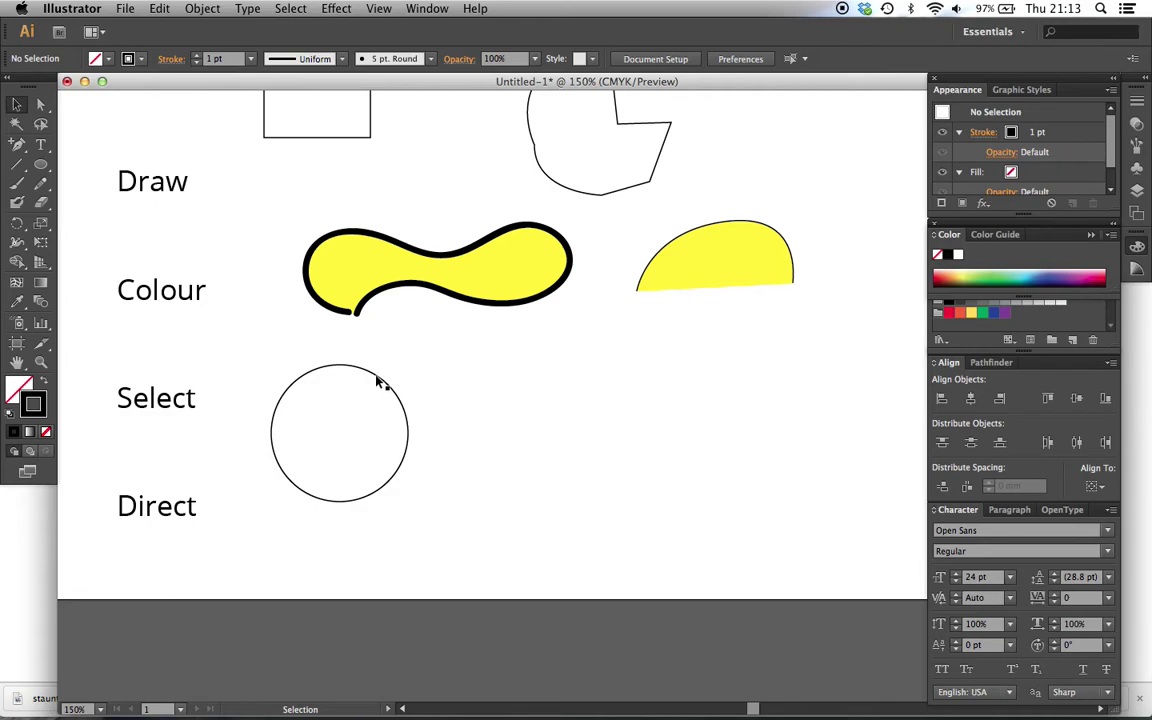
{"action": "left_click_drag", "start_coordinate": [378, 382], "coordinate": [437, 374]}
{"action": "left_click", "coordinate": [499, 427]}
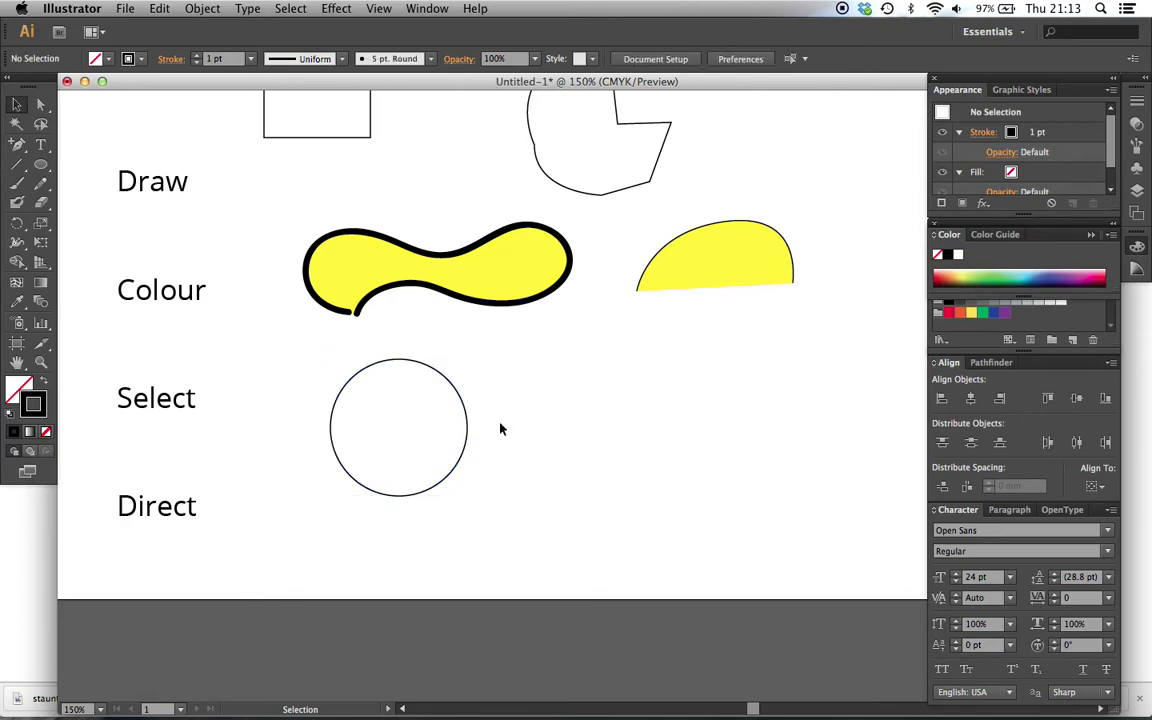
- Scale the outlined circle down proportionally about its centre, rotate it by its bounding box, and deselect it
{"action": "left_click", "coordinate": [454, 393]}
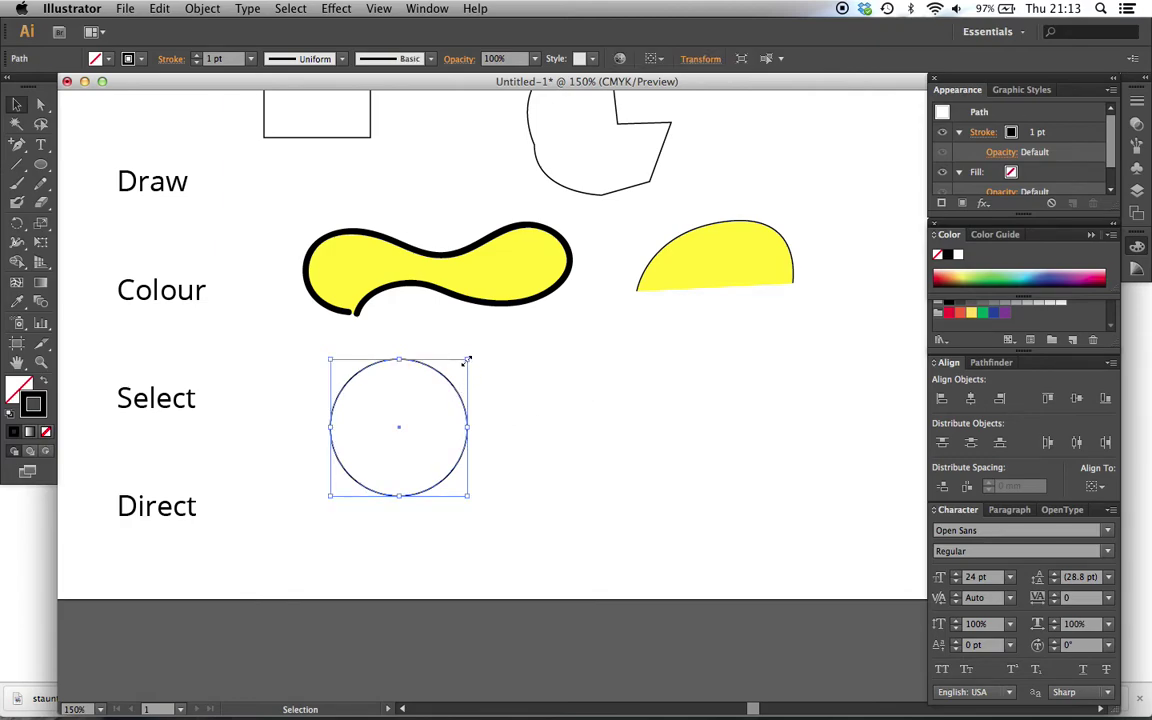
{"action": "mouse_move", "coordinate": [467, 359]}
{"action": "left_mouse_down"}
{"action": "mouse_move", "coordinate": [437, 381]}
{"action": "mouse_move", "coordinate": [481, 337]}
{"action": "mouse_move", "coordinate": [455, 359]}
{"action": "mouse_move", "coordinate": [463, 364]}
{"action": "left_mouse_up"}
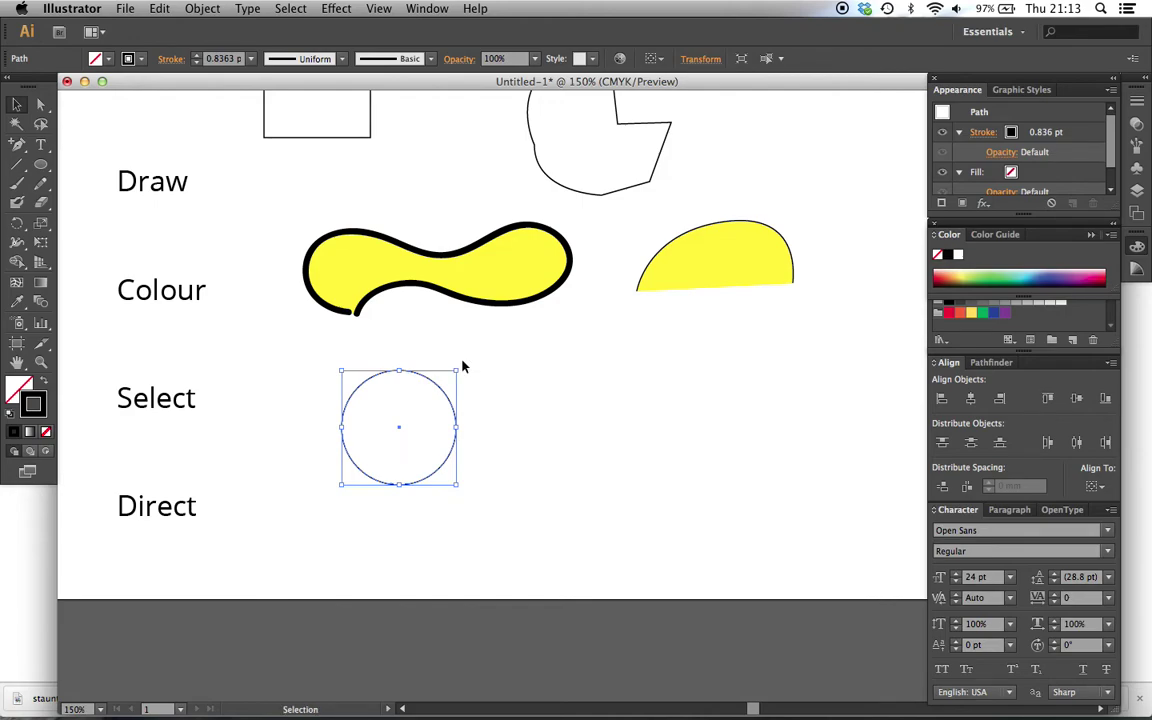
{"action": "left_click", "coordinate": [463, 364]}
{"action": "left_click", "coordinate": [447, 398]}
{"action": "left_click_drag", "start_coordinate": [459, 364], "coordinate": [339, 368]}
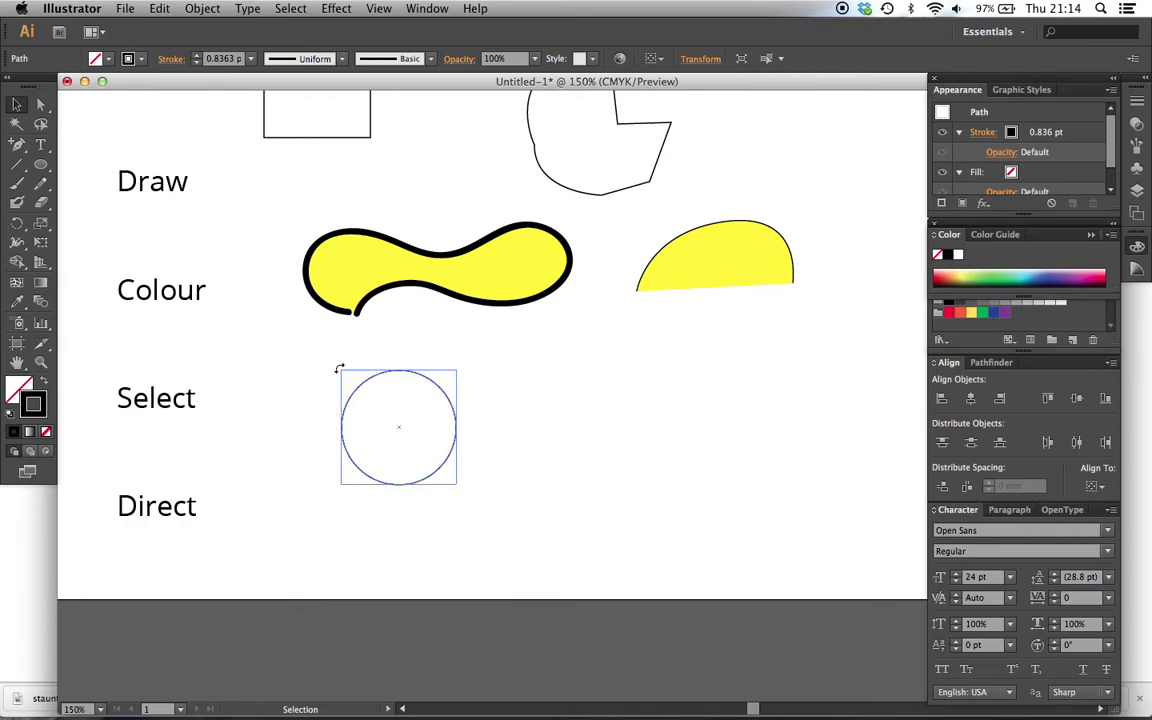
{"action": "left_click", "coordinate": [526, 390]}
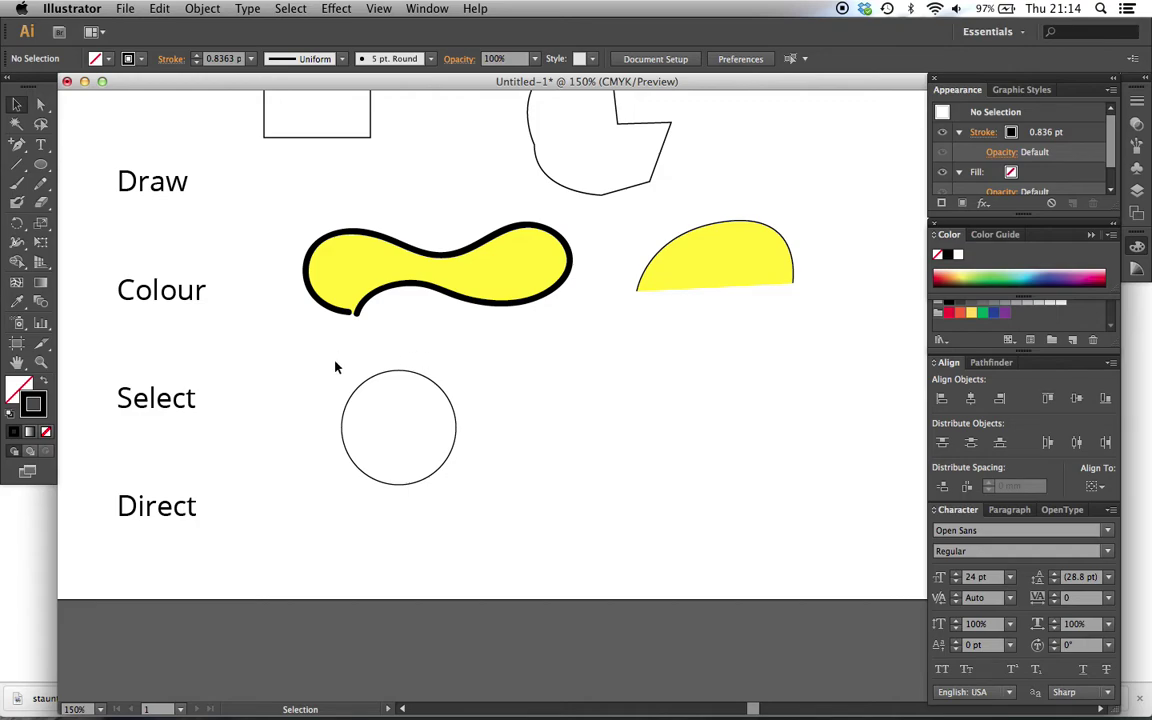
- Select the outlined circle with a selection marquee and move it up and left, next to the "Select" label
{"action": "left_click_drag", "start_coordinate": [335, 367], "coordinate": [483, 476]}
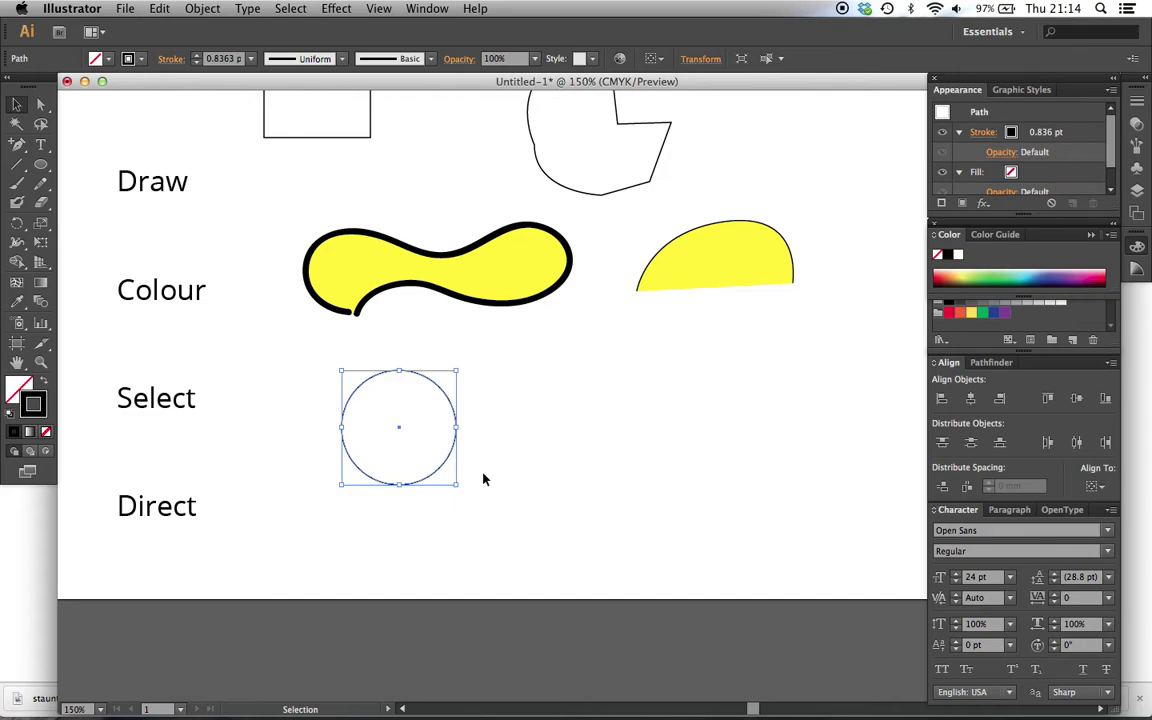
{"action": "left_click_drag", "start_coordinate": [449, 399], "coordinate": [342, 374]}
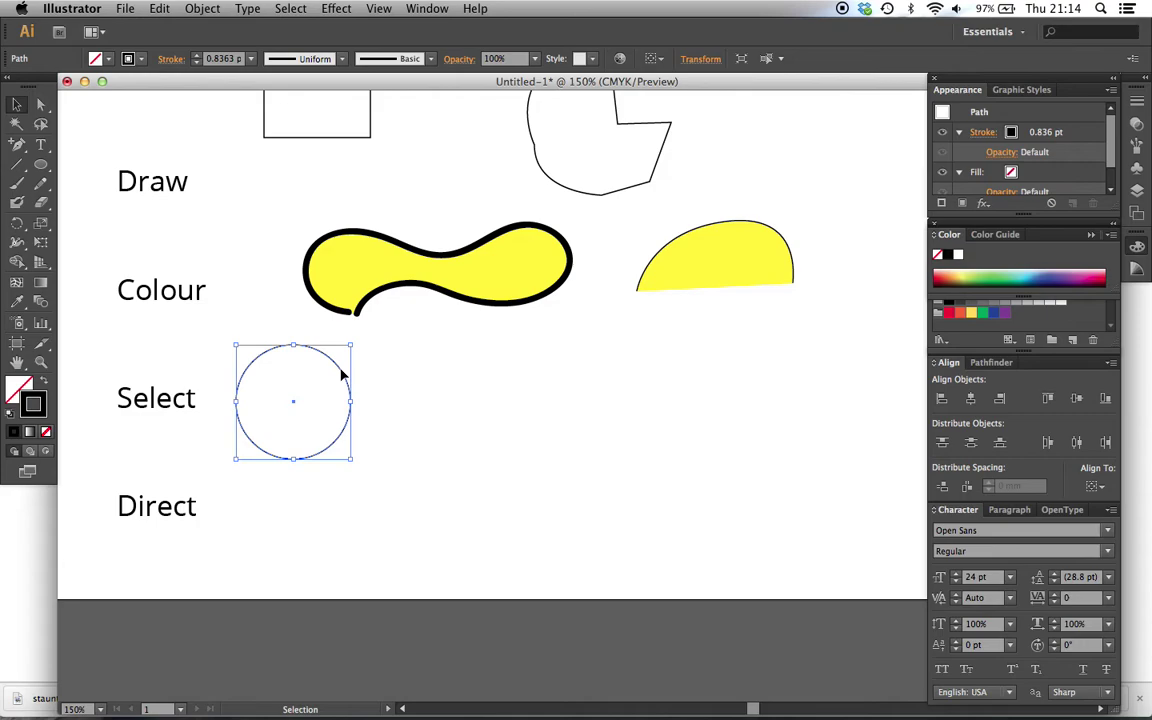
{"action": "left_click_drag", "start_coordinate": [342, 374], "coordinate": [371, 377]}
- Paste a copy of the outlined circle and place it beside the "Direct" label, below and right of the first circle
{"action": "key", "text": "a"}
{"action": "key", "text": "v"}
{"action": "key", "text": "ctrl+v"}
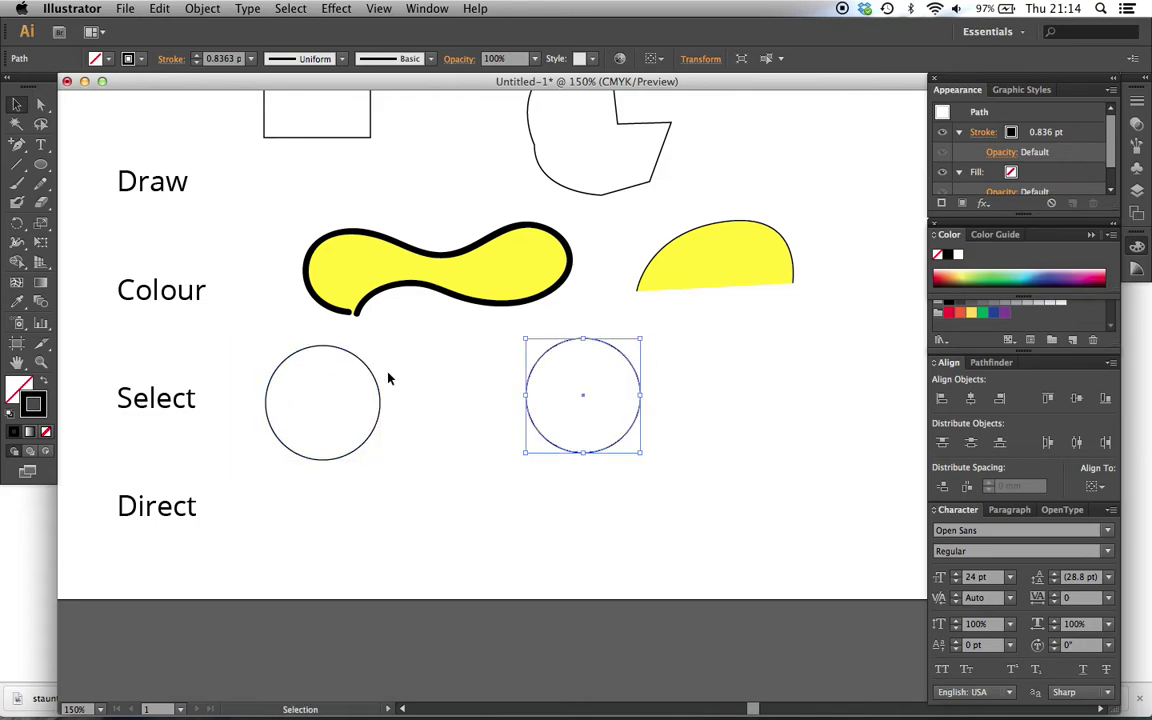
{"action": "left_click_drag", "start_coordinate": [537, 365], "coordinate": [383, 470]}
{"action": "left_click", "coordinate": [514, 352]}
{"action": "left_click_drag", "start_coordinate": [470, 306], "coordinate": [579, 391]}
{"action": "key", "text": "Delete"}
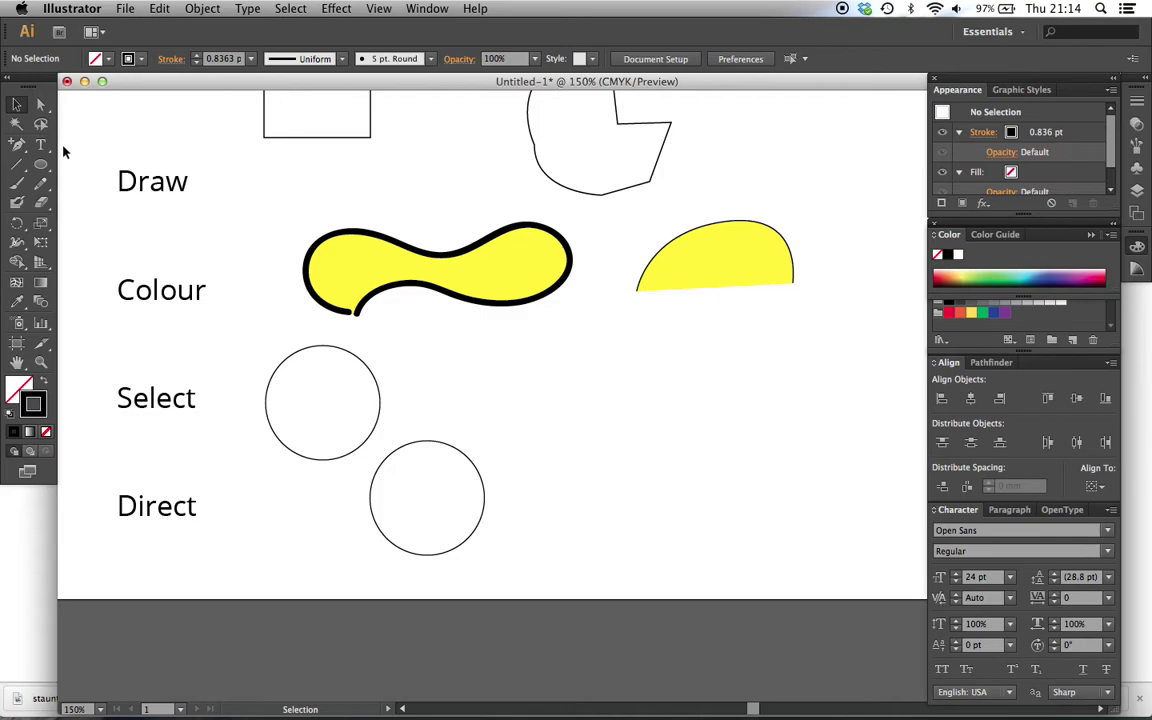
- Reshape the outlined circle beside the "Direct" label into a slanted, irregular oval by moving its four anchor points with the Direct Selection tool
{"action": "left_click", "coordinate": [41, 104]}
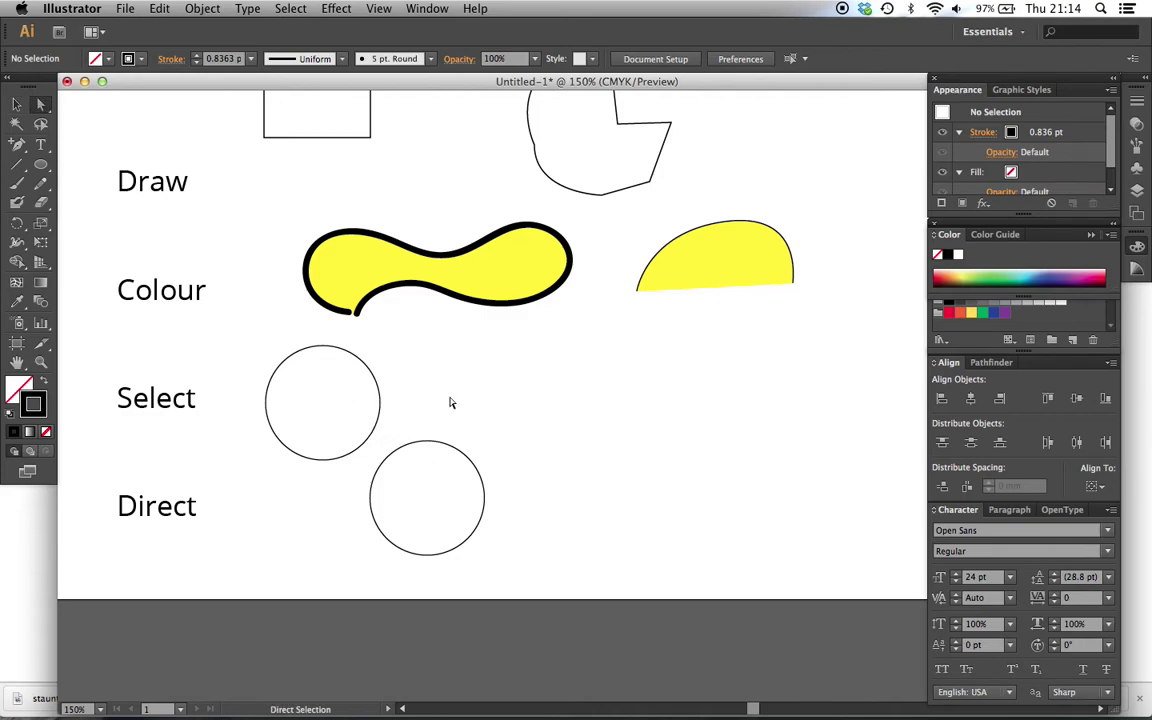
{"action": "left_click", "coordinate": [456, 453]}
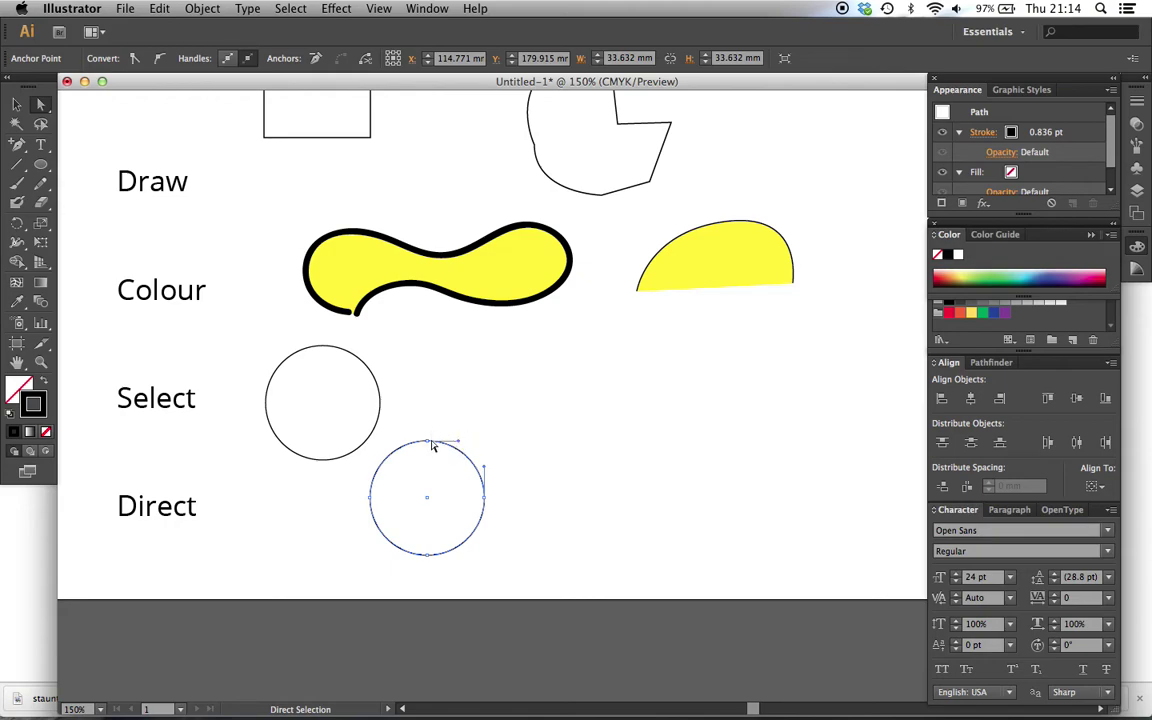
{"action": "left_click_drag", "start_coordinate": [430, 446], "coordinate": [433, 382]}
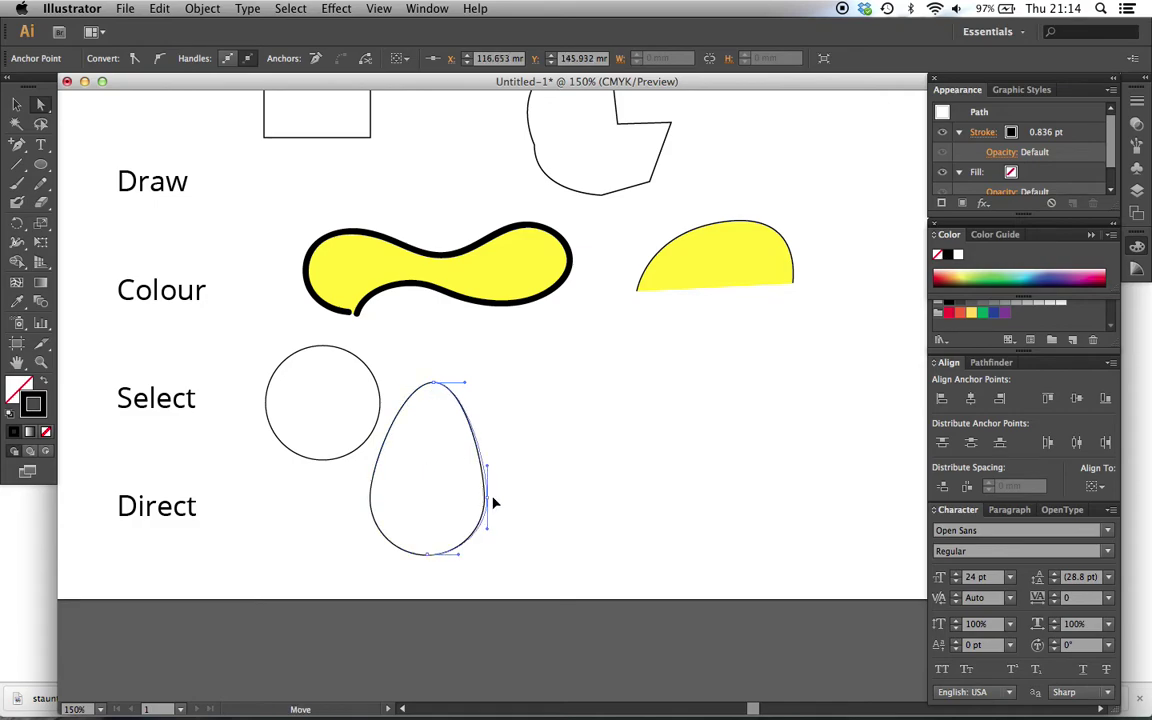
{"action": "left_click_drag", "start_coordinate": [485, 499], "coordinate": [533, 499]}
{"action": "left_click", "coordinate": [427, 556]}
{"action": "left_click_drag", "start_coordinate": [427, 558], "coordinate": [527, 572]}
{"action": "left_click_drag", "start_coordinate": [372, 504], "coordinate": [422, 486]}
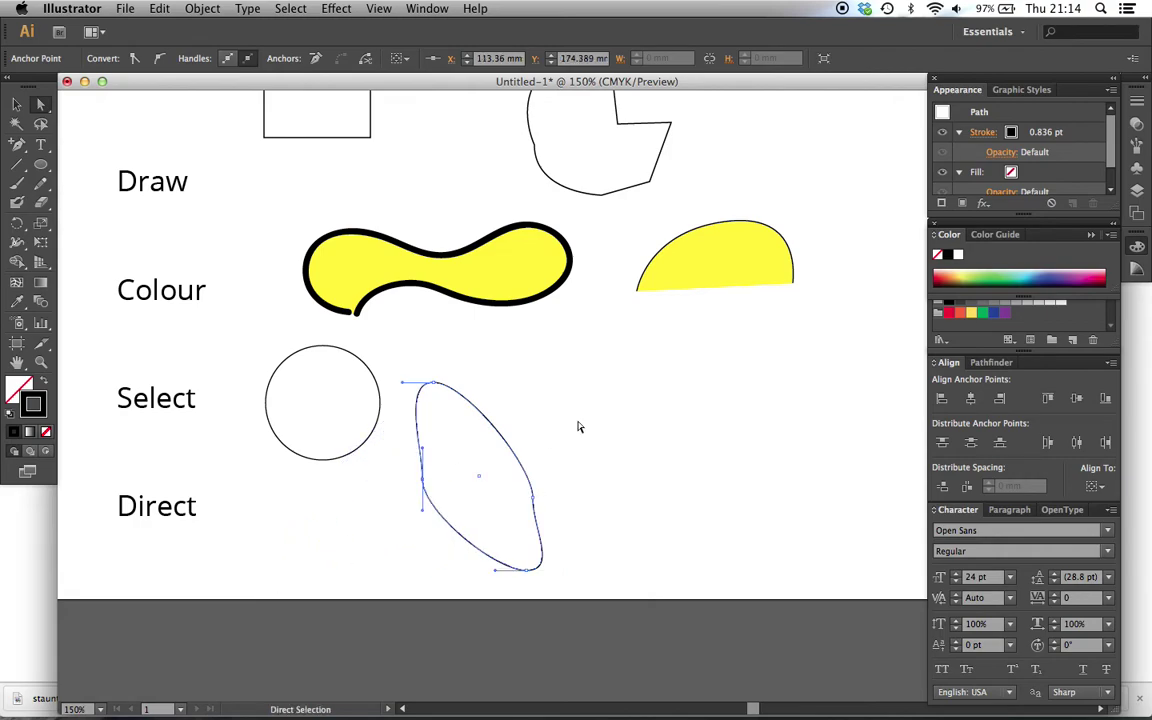
{"action": "left_click", "coordinate": [578, 427]}
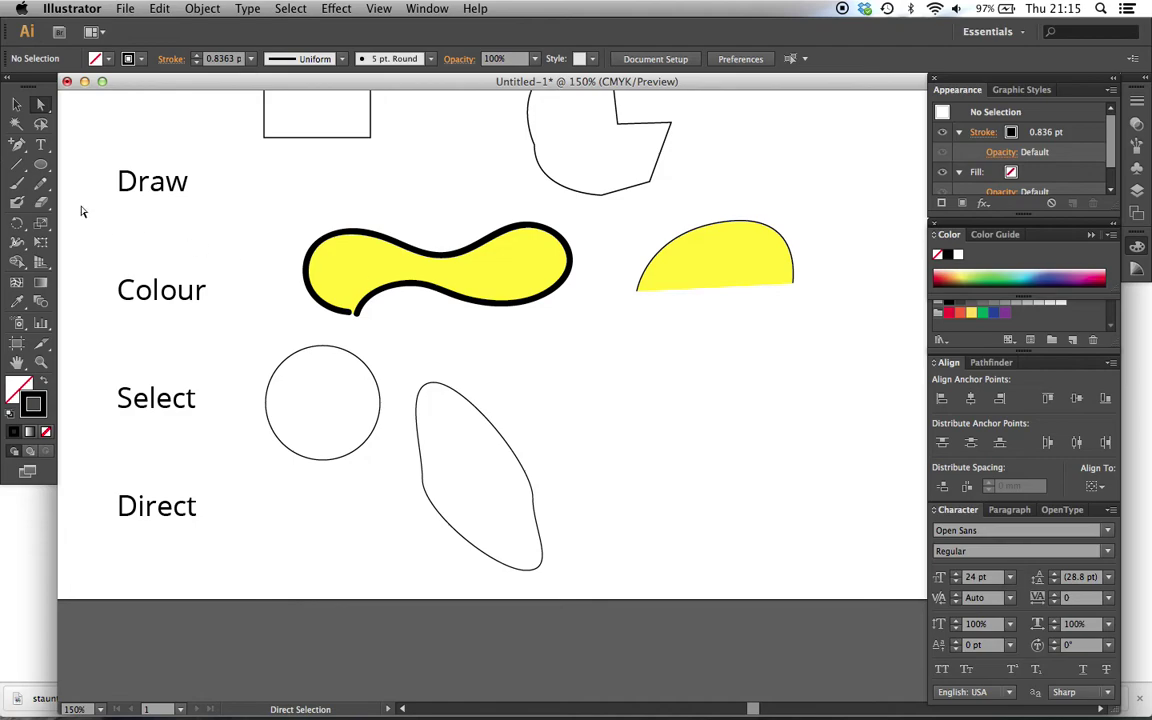
- Draw an outlined rectangle to the right of the reshaped circle, adjust it into a smaller square with the Selection tool, and deselect it
{"action": "left_click", "coordinate": [15, 104]}
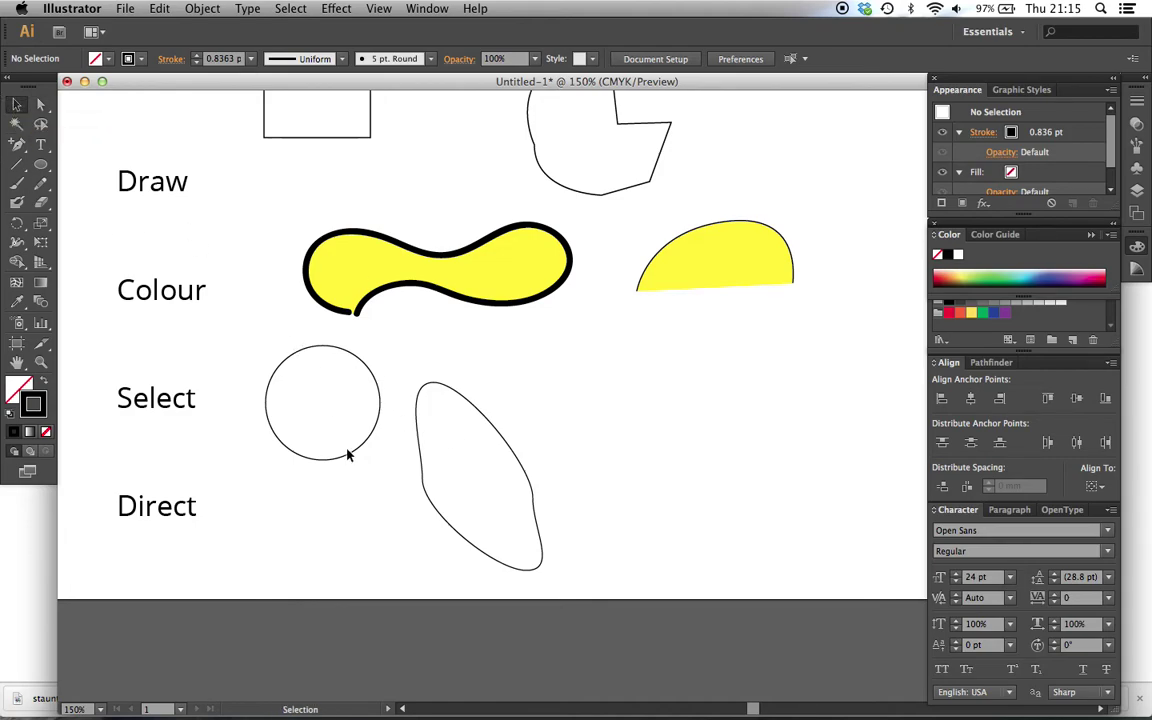
{"action": "left_click", "coordinate": [40, 164]}
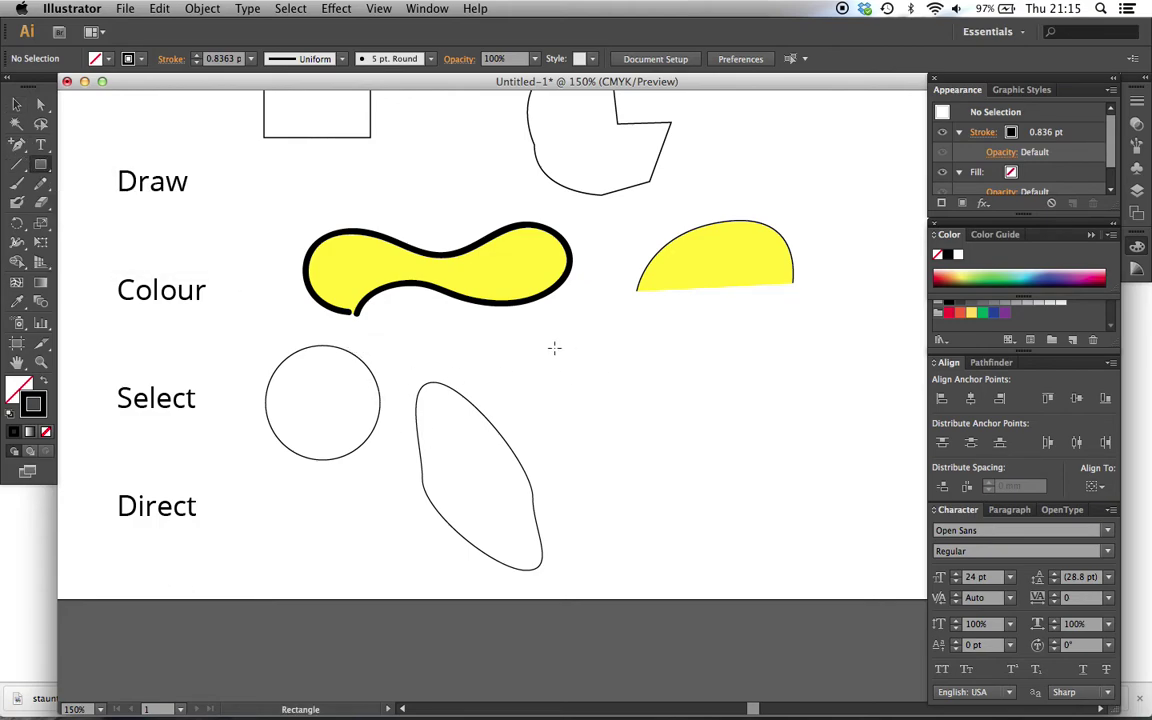
{"action": "left_click_drag", "start_coordinate": [553, 347], "coordinate": [663, 450]}
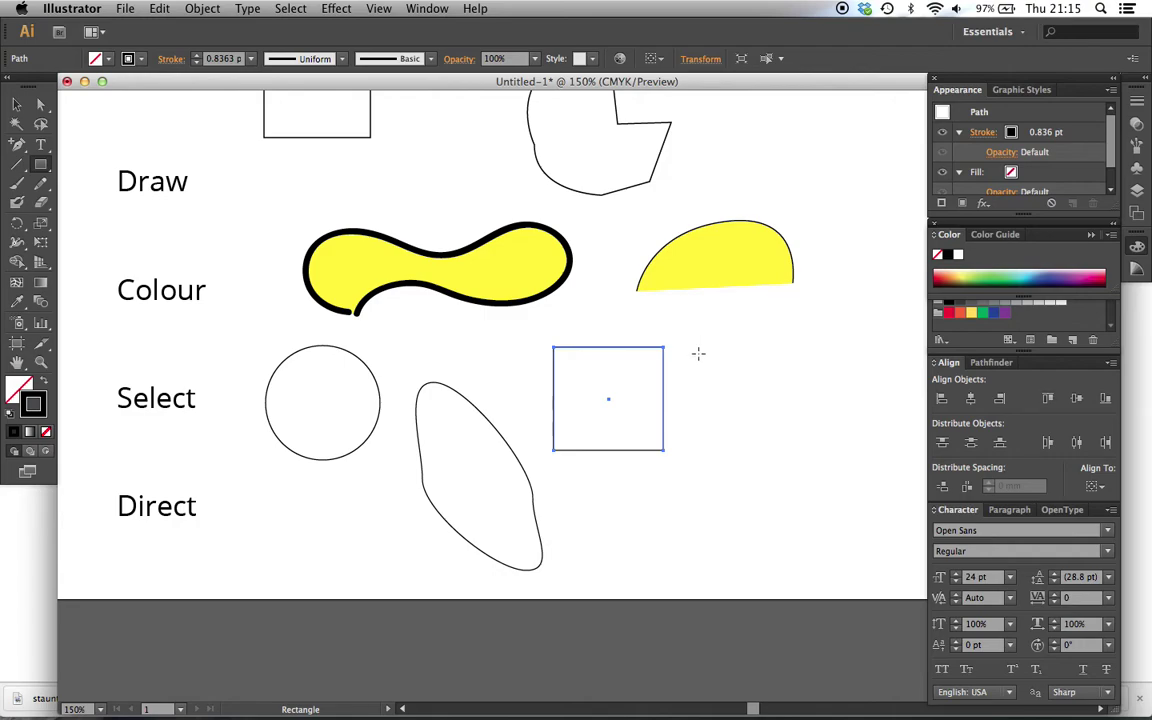
{"action": "left_click", "coordinate": [40, 104]}
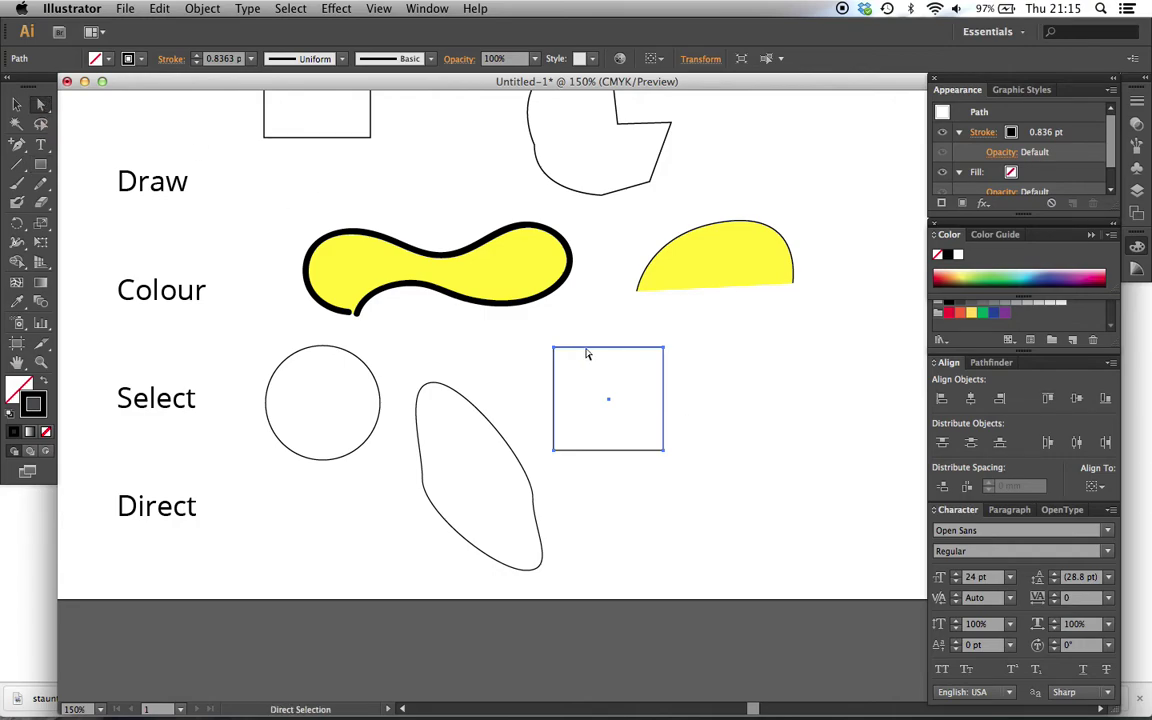
{"action": "left_click", "coordinate": [17, 104]}
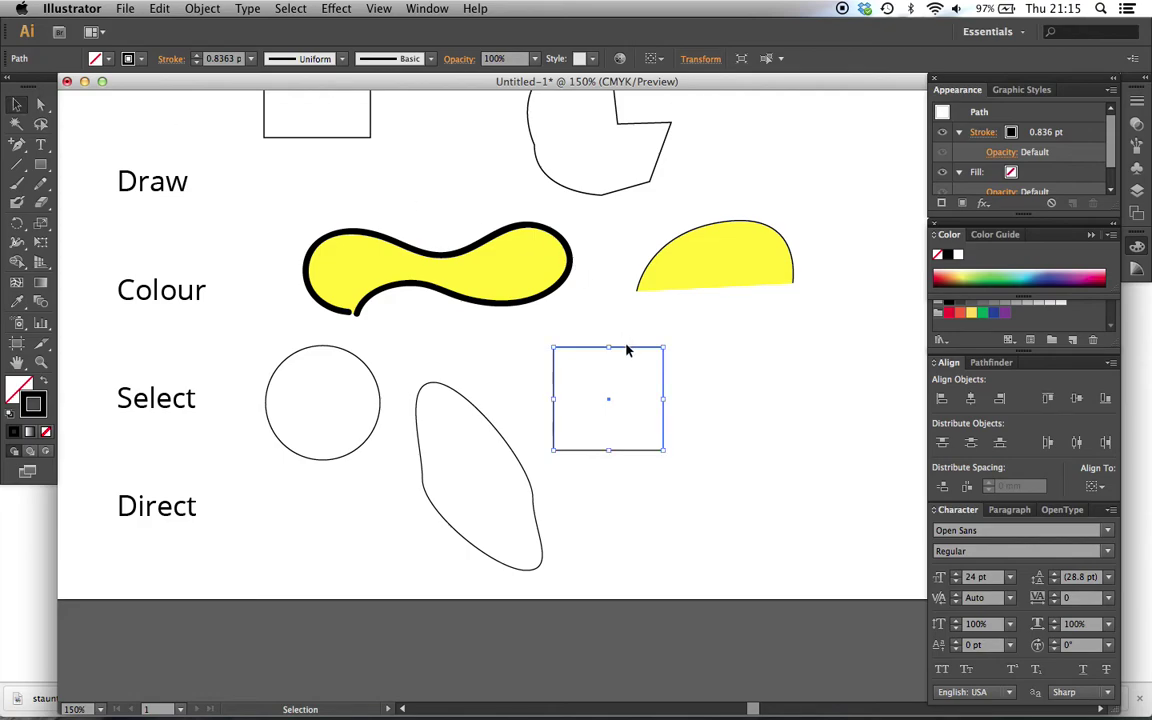
{"action": "mouse_move", "coordinate": [627, 350]}
{"action": "left_mouse_down"}
{"action": "mouse_move", "coordinate": [581, 347]}
{"action": "mouse_move", "coordinate": [632, 321]}
{"action": "mouse_move", "coordinate": [611, 334]}
{"action": "mouse_move", "coordinate": [602, 378]}
{"action": "mouse_move", "coordinate": [620, 351]}
{"action": "left_mouse_up"}
{"action": "left_click", "coordinate": [676, 355]}
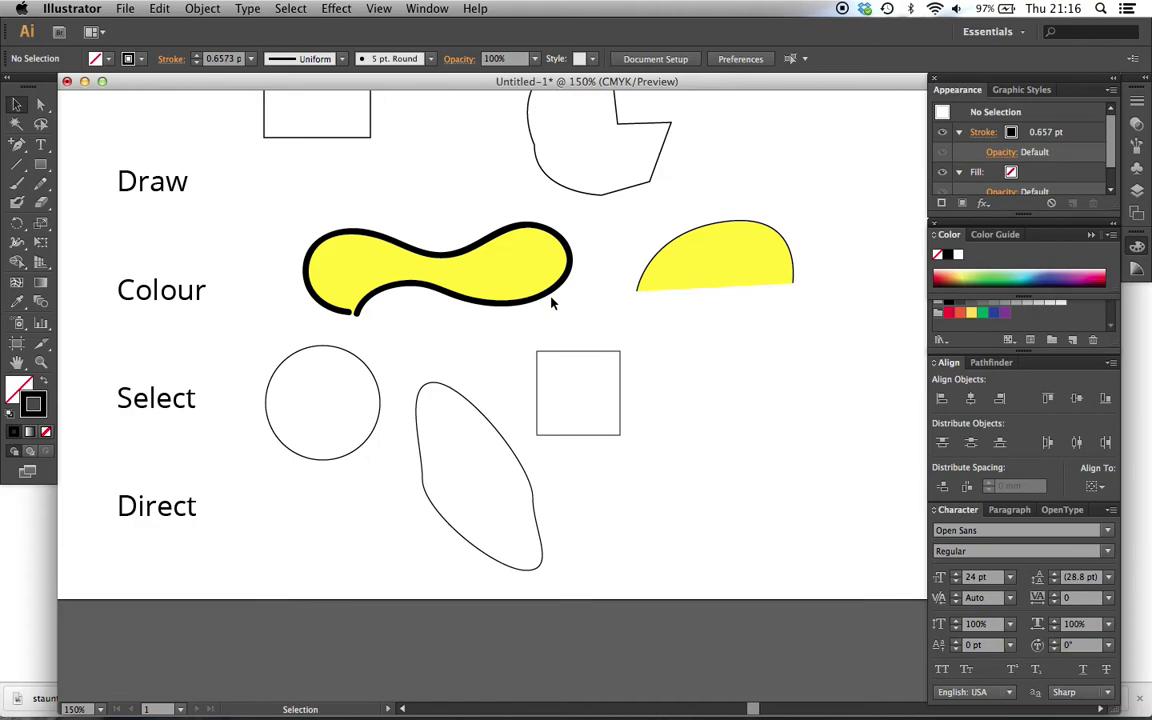
- Select all the example shapes and the wavy path on the artboard and delete them, keeping the text labels
{"action": "scroll", "coordinate": [550, 302], "scroll_direction": "up", "scroll_amount": 5}
{"action": "key", "text": "super+minus"}
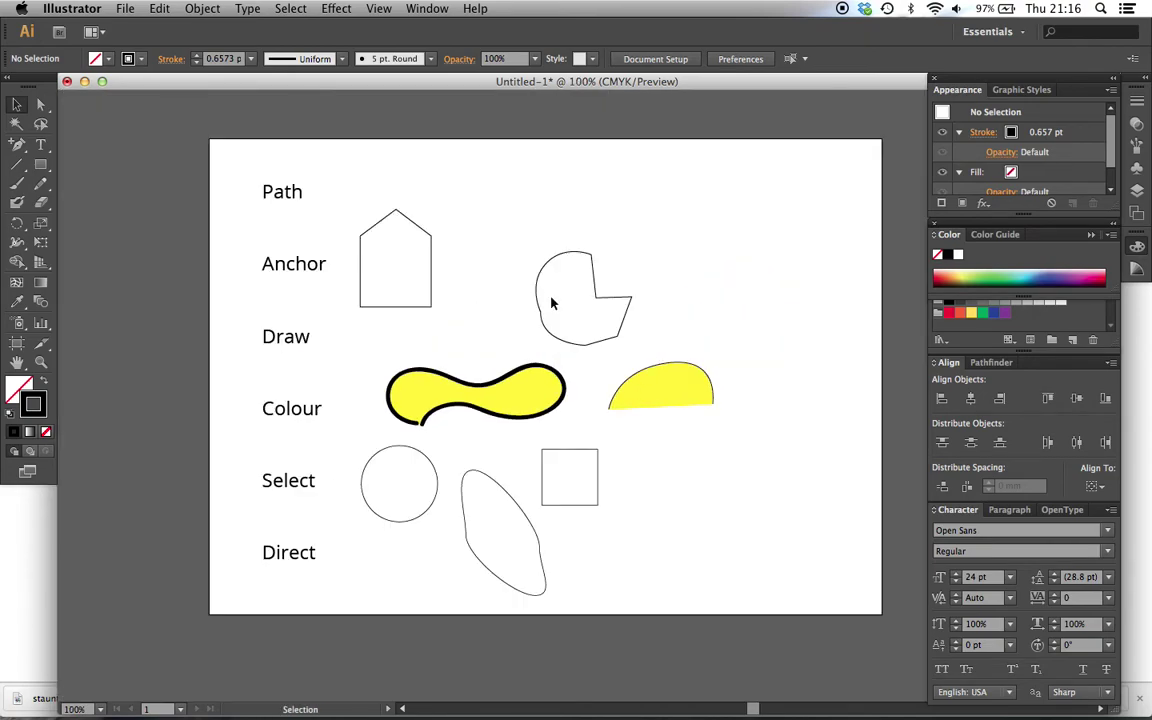
{"action": "scroll", "coordinate": [550, 302], "scroll_direction": "right", "scroll_amount": 2}
{"action": "scroll", "coordinate": [550, 302], "scroll_direction": "up", "scroll_amount": 1}
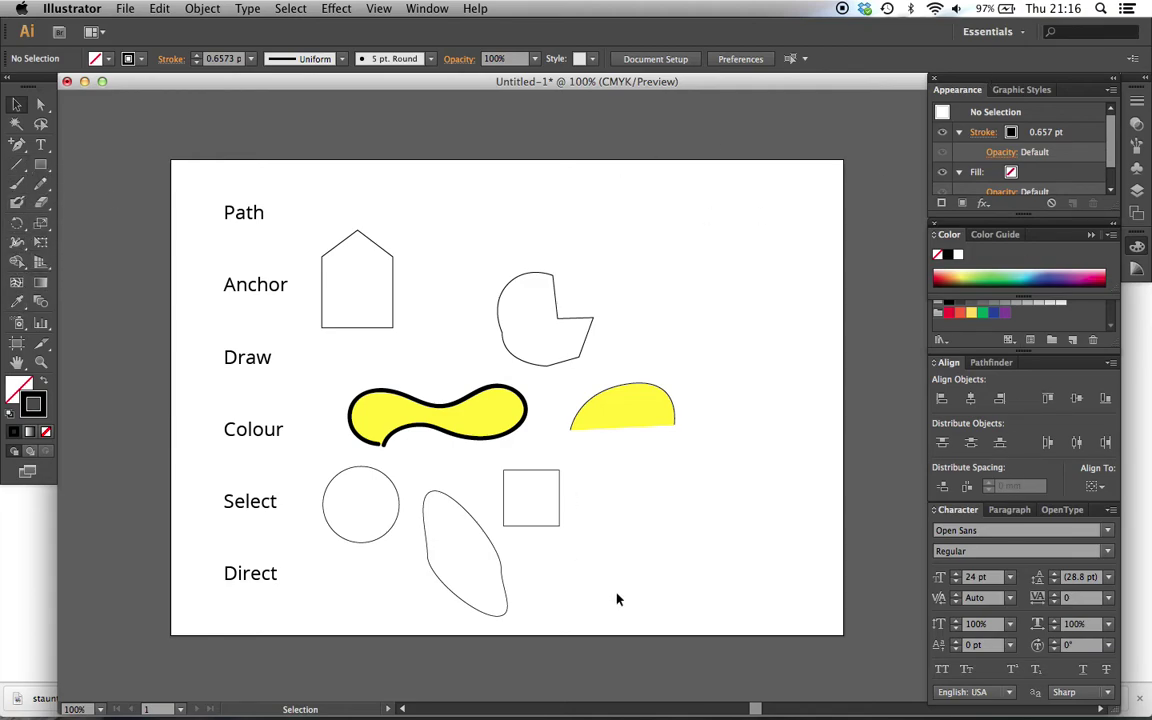
{"action": "left_click_drag", "start_coordinate": [668, 598], "coordinate": [324, 175]}
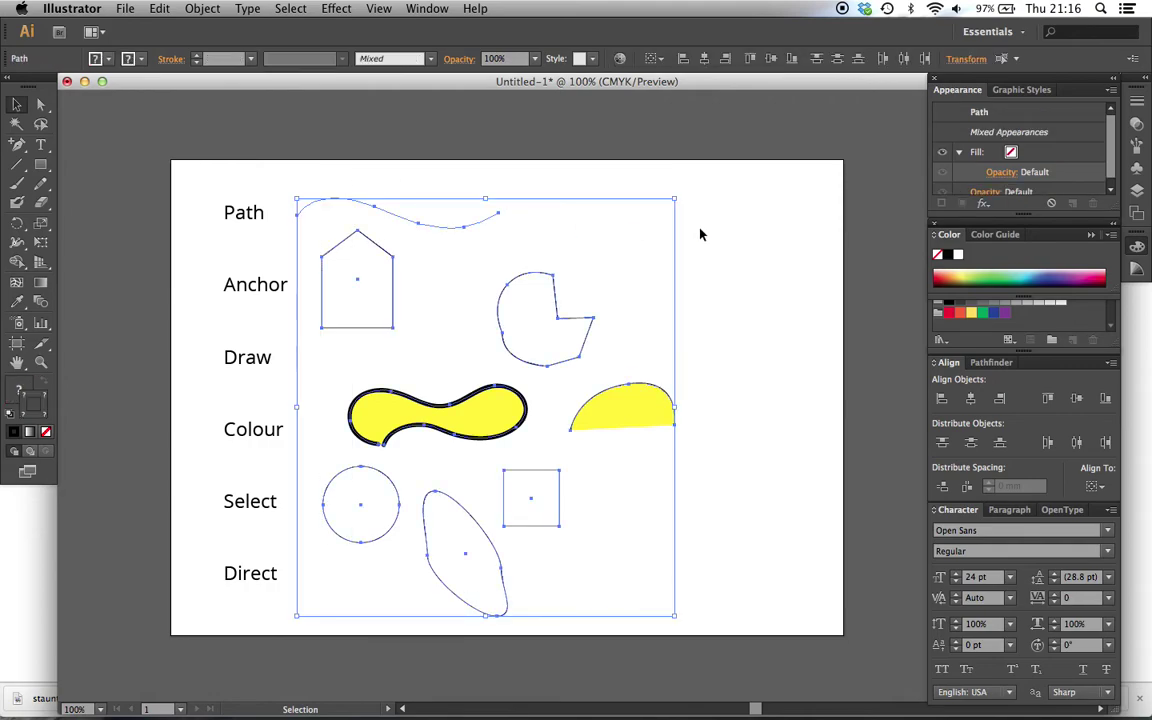
{"action": "key", "text": "Delete"}
- Move the linked chess pieces image from outside the artboard to beside the text labels, and deselect it
{"action": "scroll", "coordinate": [700, 234], "scroll_direction": "right", "scroll_amount": 10}
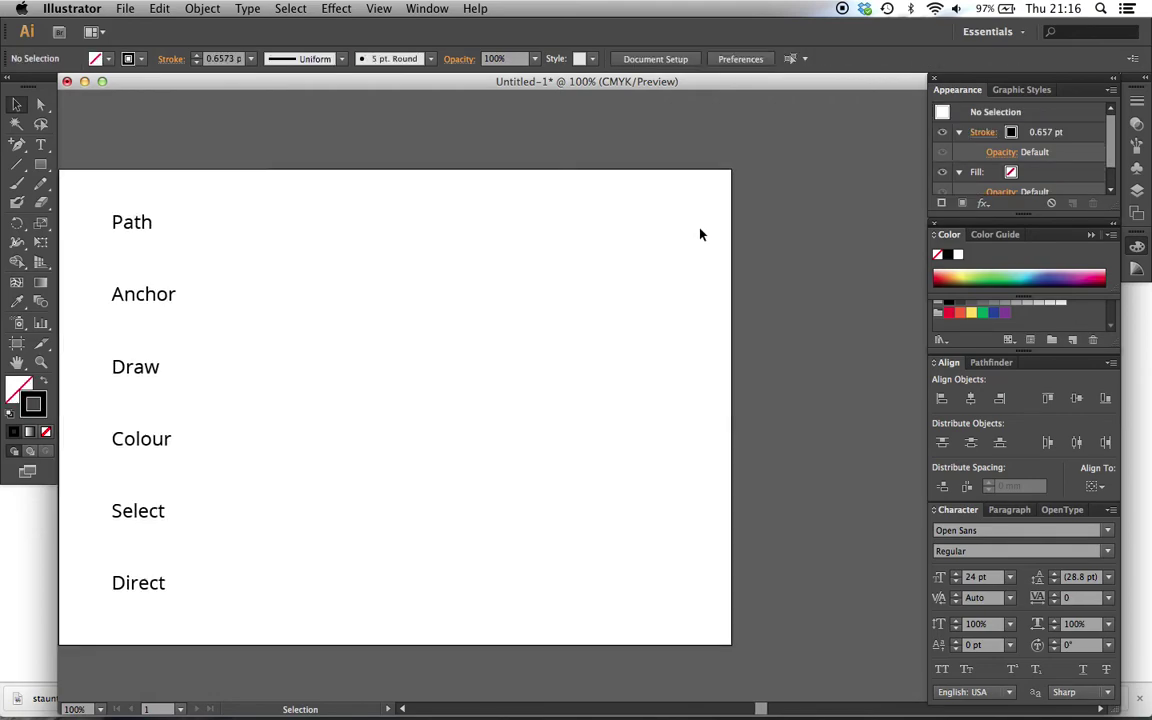
{"action": "scroll", "coordinate": [700, 234], "scroll_direction": "right", "scroll_amount": 5}
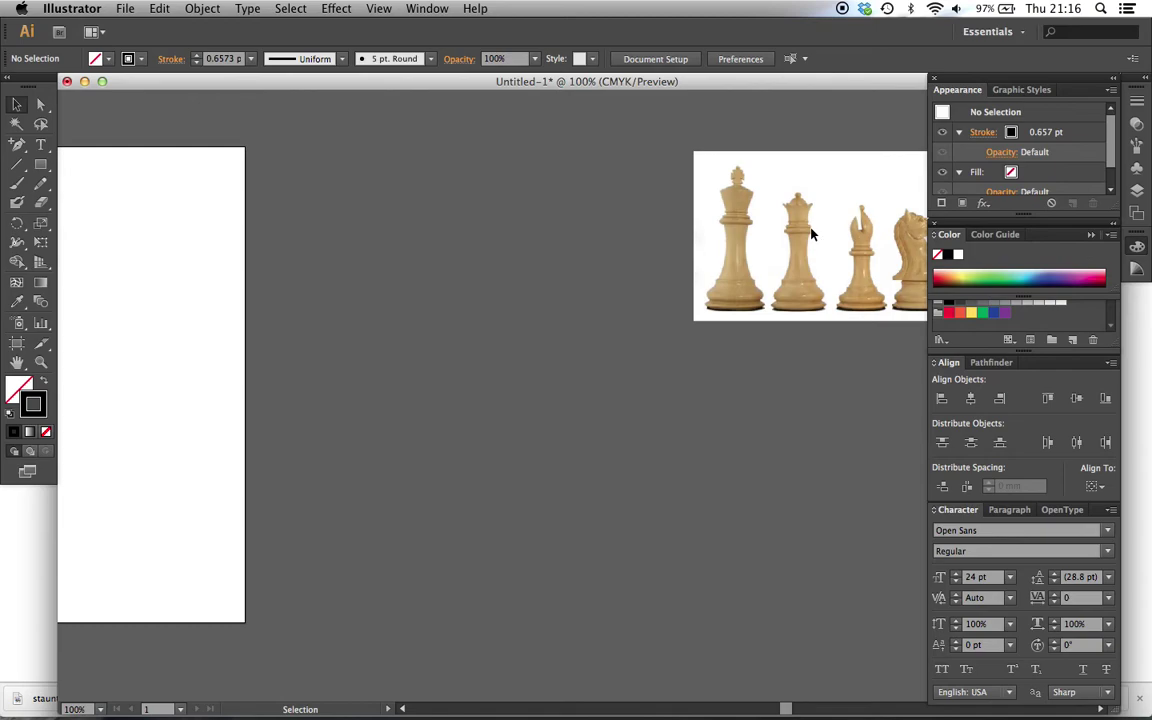
{"action": "left_click_drag", "start_coordinate": [811, 234], "coordinate": [366, 291]}
{"action": "scroll", "coordinate": [366, 291], "scroll_direction": "left", "scroll_amount": 13}
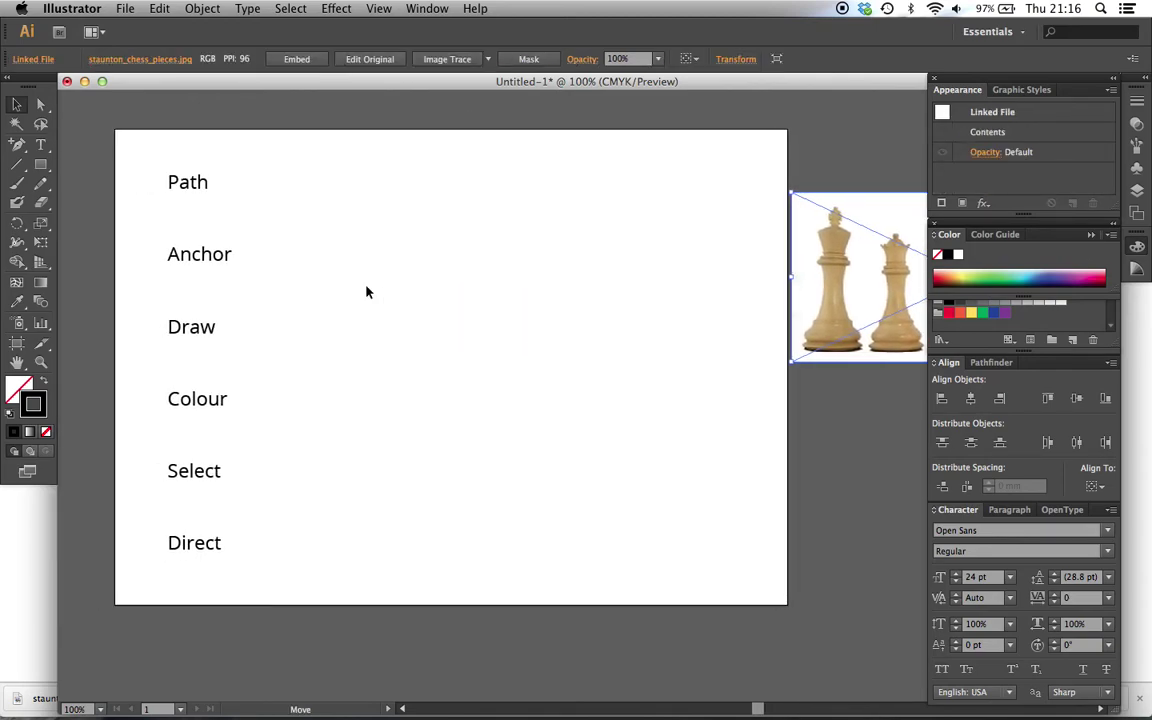
{"action": "scroll", "coordinate": [366, 291], "scroll_direction": "right", "scroll_amount": 2}
{"action": "left_click_drag", "start_coordinate": [870, 306], "coordinate": [413, 365]}
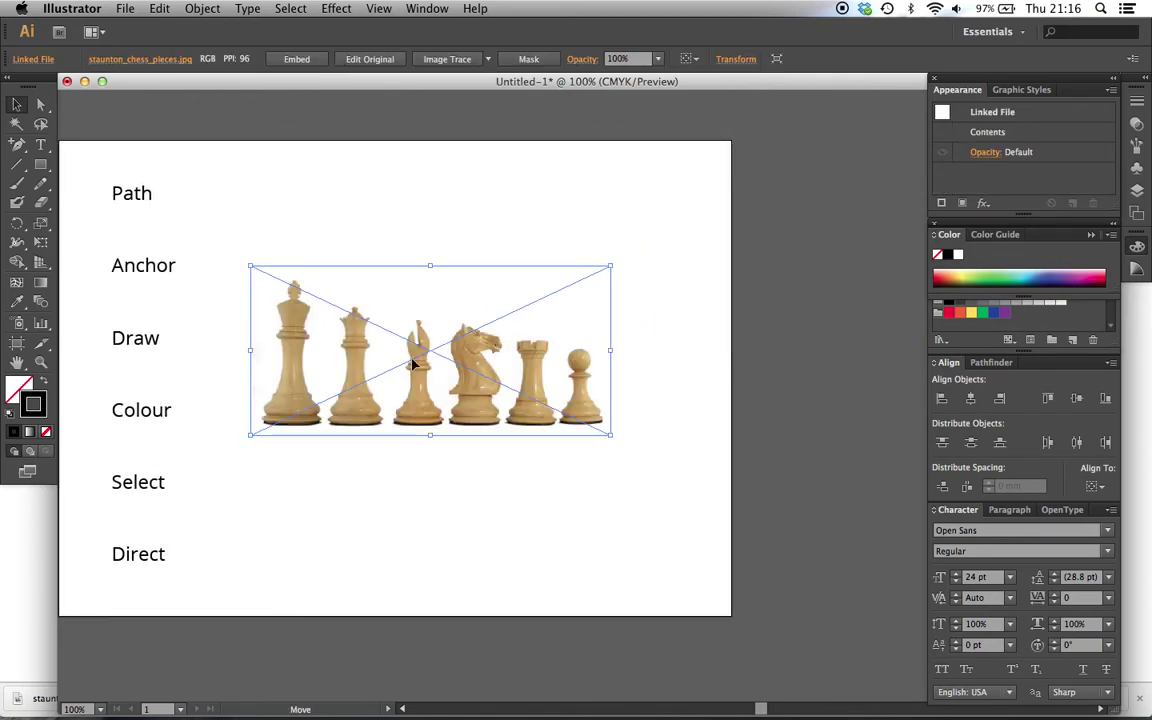
{"action": "left_click", "coordinate": [670, 337]}
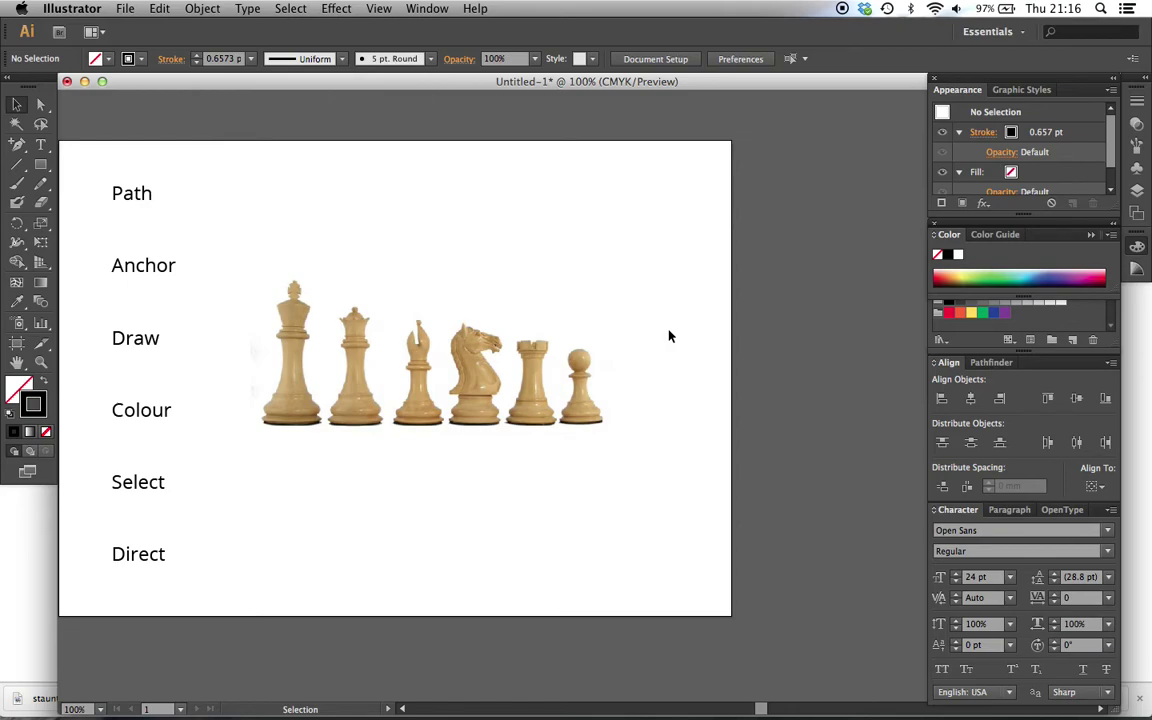
- Lock Layer 1 with the chess image and add a new layer above it for tracing
{"action": "key", "text": "super+equal"}
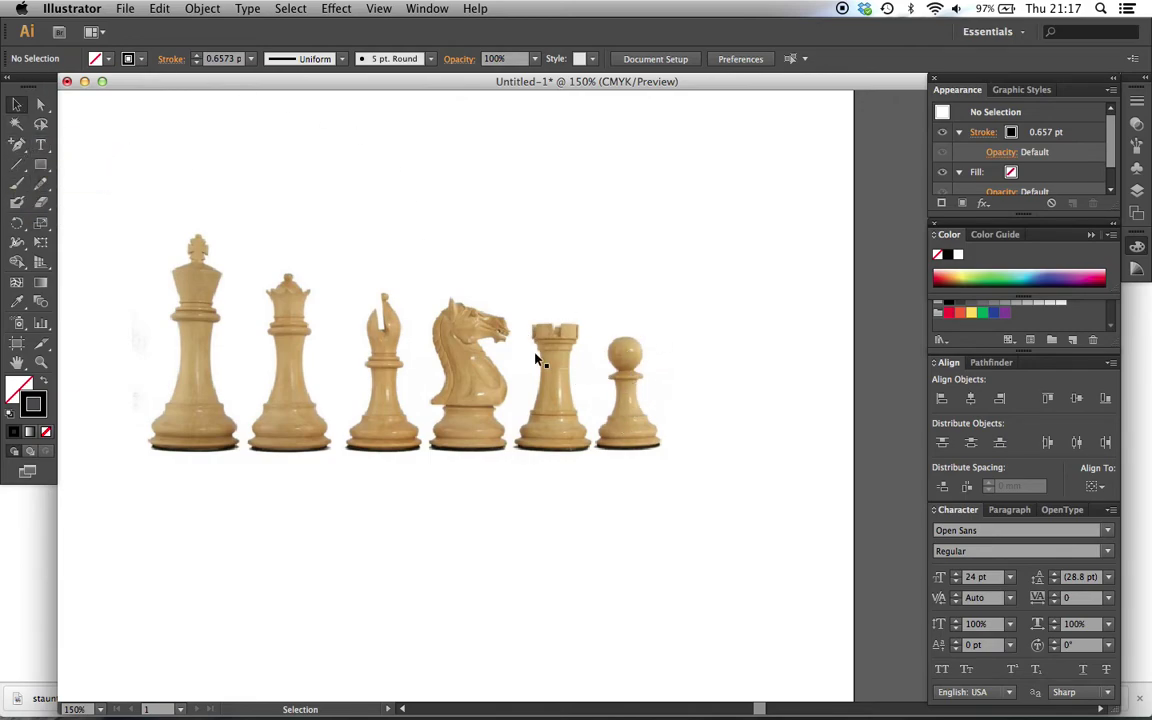
{"action": "left_click", "coordinate": [596, 378]}
{"action": "key", "text": "super+equal"}
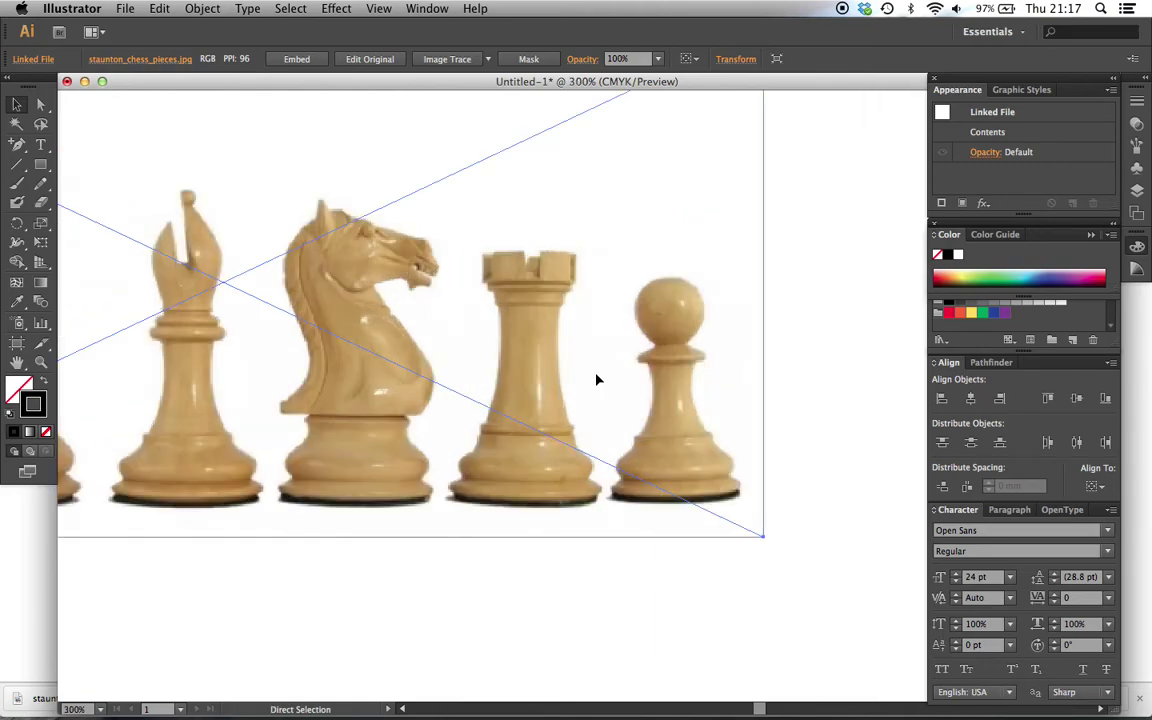
{"action": "key", "text": "F7"}
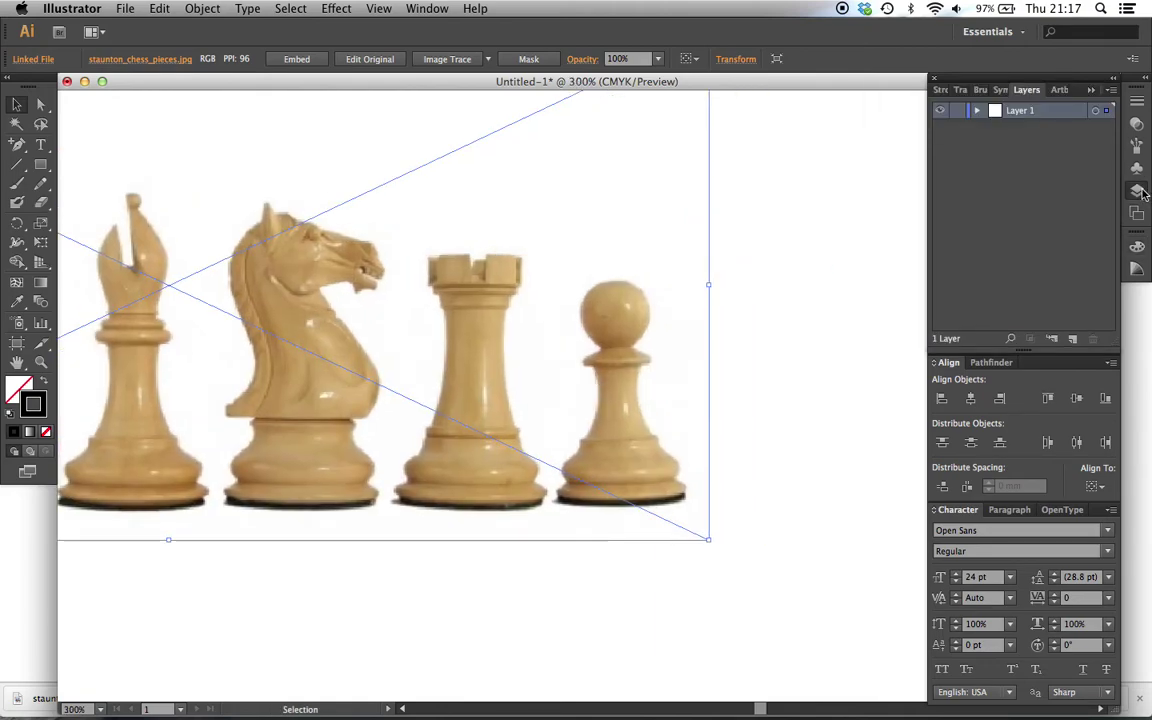
{"action": "left_click", "coordinate": [960, 111]}
{"action": "left_click", "coordinate": [1072, 338]}
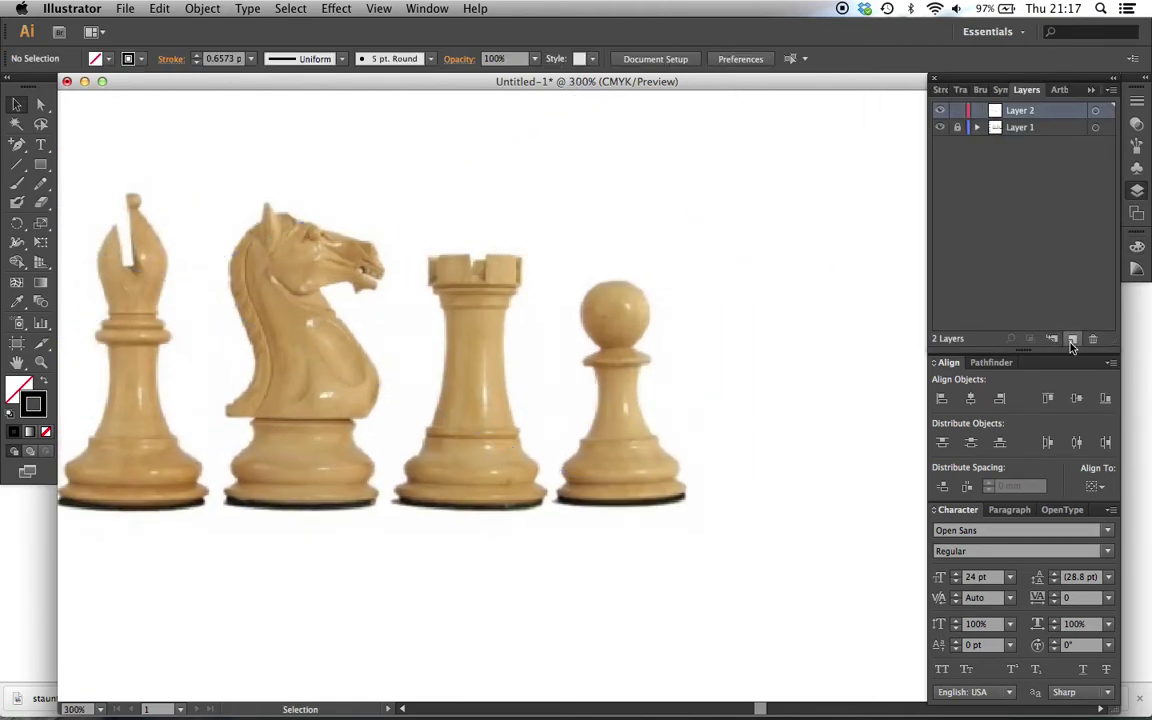
- Paint a rough freehand circle above the pawn with the Paintbrush, then select it and delete it
{"action": "scroll", "coordinate": [388, 234], "scroll_direction": "left", "scroll_amount": 2}
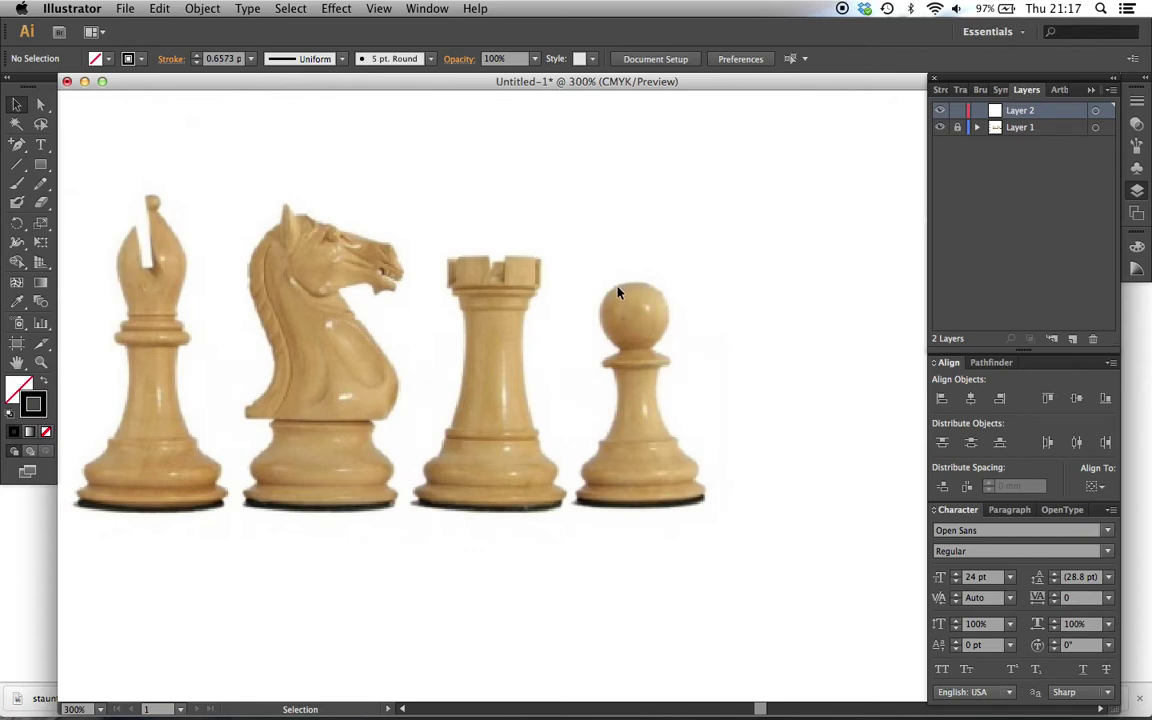
{"action": "left_click", "coordinate": [16, 184]}
{"action": "mouse_move", "coordinate": [716, 189]}
{"action": "left_mouse_down"}
{"action": "mouse_move", "coordinate": [677, 223]}
{"action": "mouse_move", "coordinate": [696, 254]}
{"action": "mouse_move", "coordinate": [758, 265]}
{"action": "mouse_move", "coordinate": [781, 222]}
{"action": "mouse_move", "coordinate": [760, 188]}
{"action": "mouse_move", "coordinate": [705, 180]}
{"action": "left_mouse_up"}
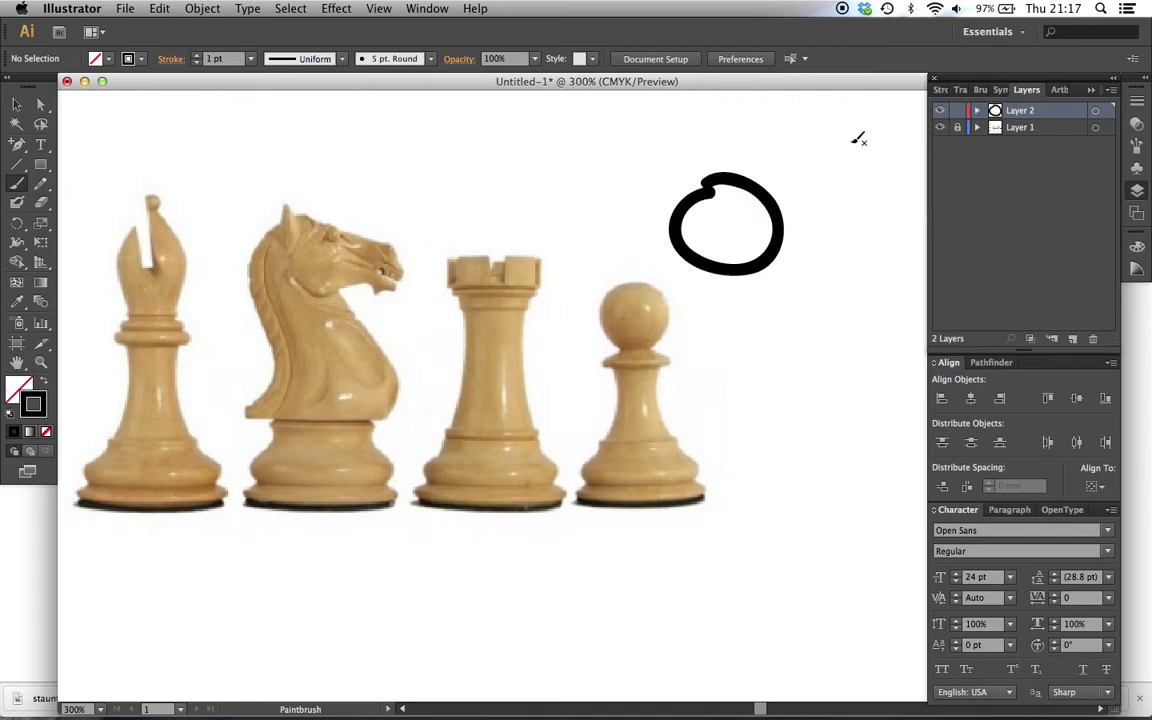
{"action": "left_click", "coordinate": [16, 104]}
{"action": "left_click_drag", "start_coordinate": [604, 149], "coordinate": [843, 265]}
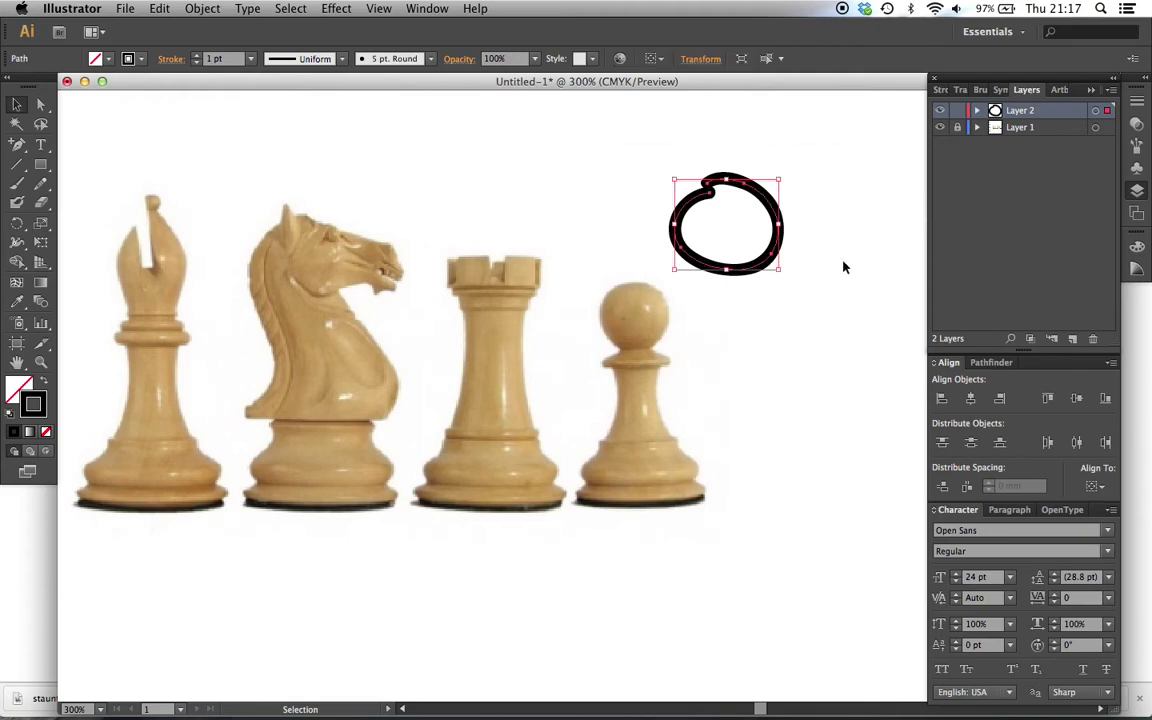
{"action": "key", "text": "Delete"}
- Try tracing the pawn's round head as a closed curved path with the Pen tool, and remove the path
{"action": "left_click", "coordinate": [16, 143]}
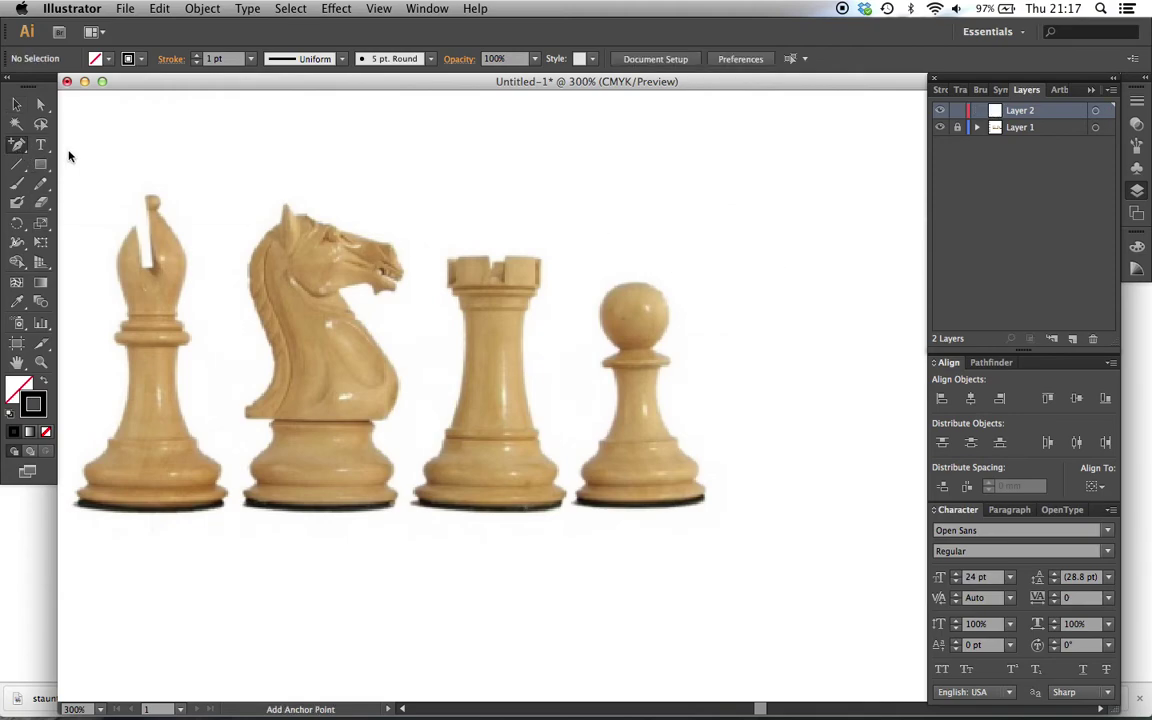
{"action": "left_click", "coordinate": [603, 321]}
{"action": "left_click_drag", "start_coordinate": [636, 287], "coordinate": [671, 288]}
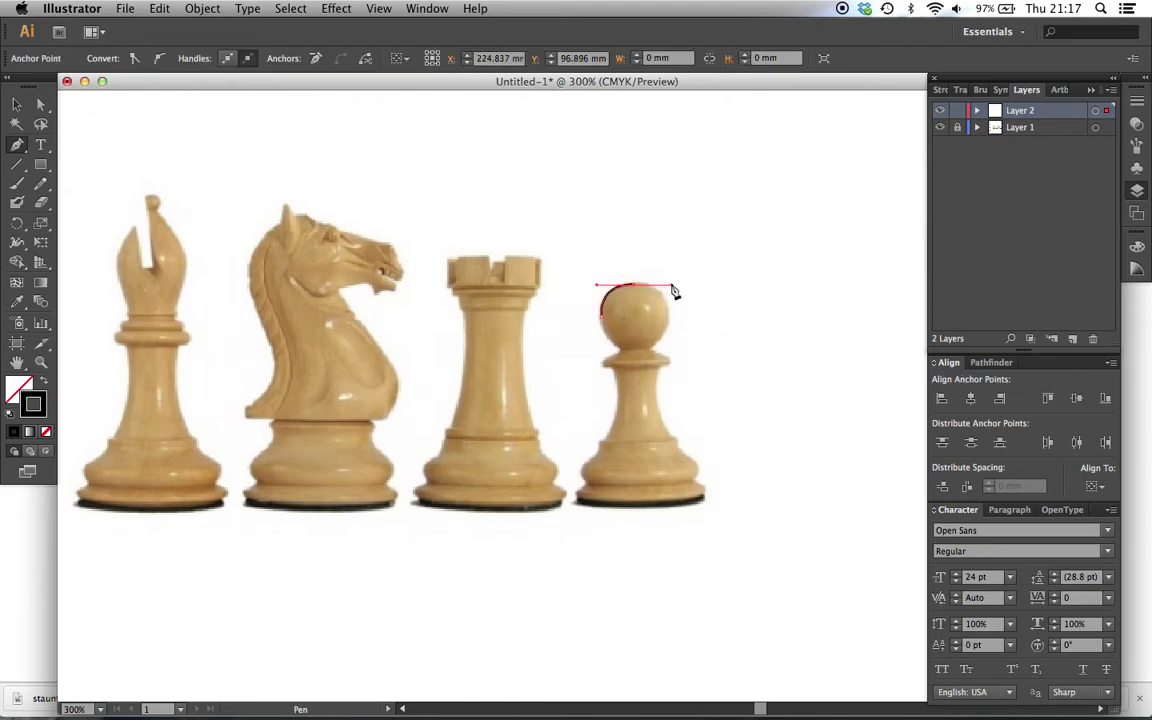
{"action": "left_click", "coordinate": [667, 317]}
{"action": "left_click_drag", "start_coordinate": [635, 346], "coordinate": [597, 285]}
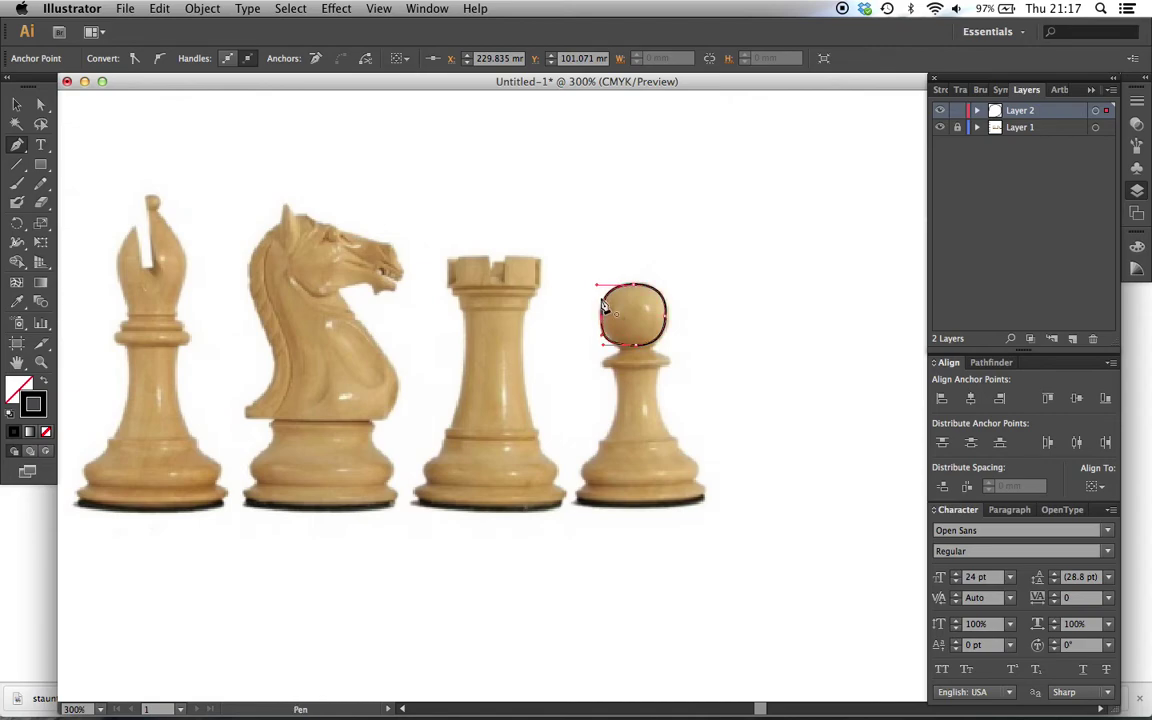
{"action": "key", "text": "v"}
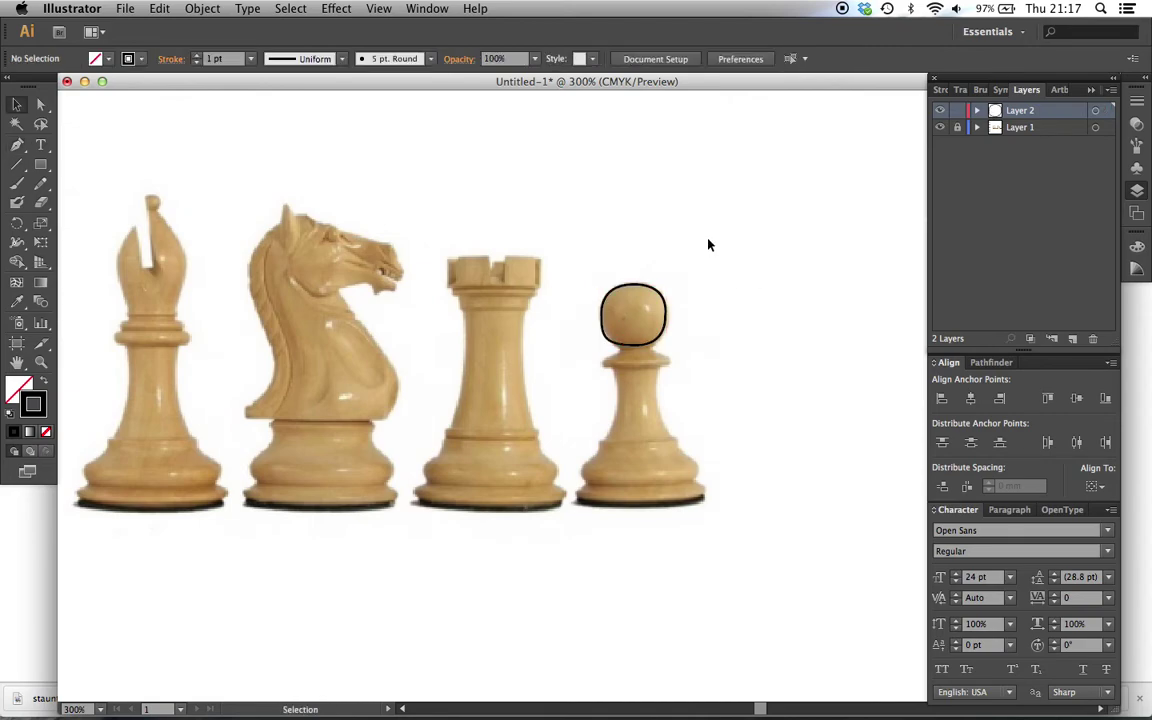
{"action": "left_click", "coordinate": [670, 305]}
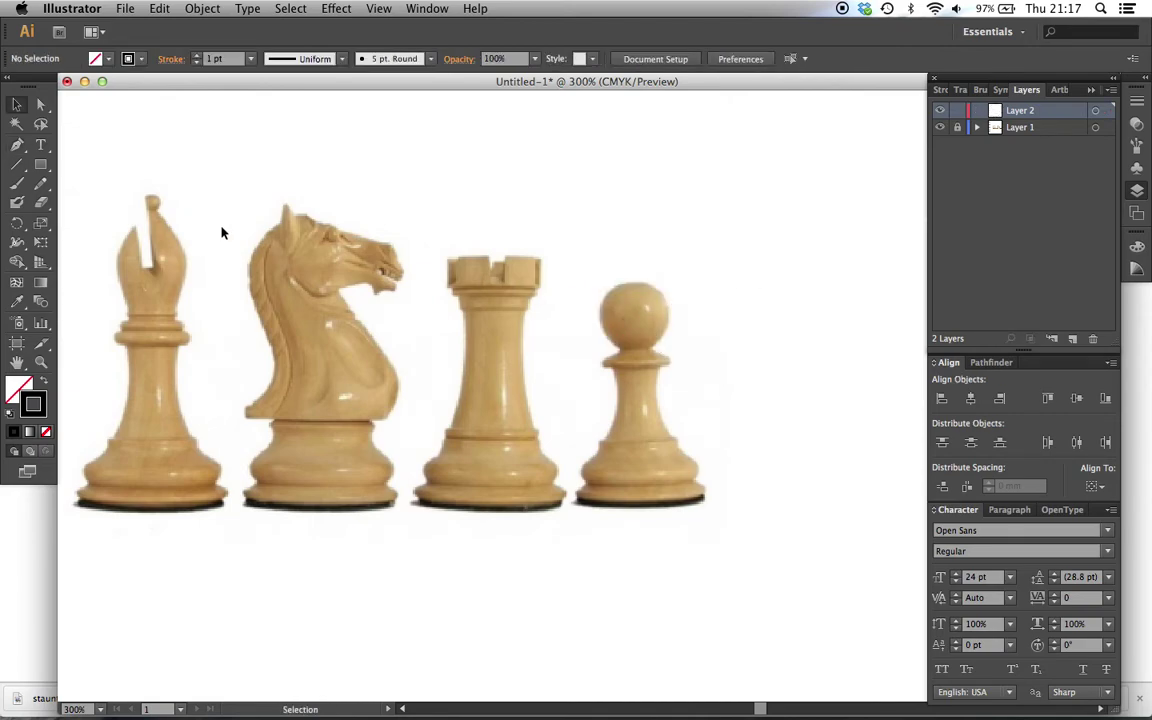
- Draw a circle the size of the pawn's head with the Ellipse tool and move it to align with the head
{"action": "left_click_drag", "start_coordinate": [41, 164], "coordinate": [122, 203]}
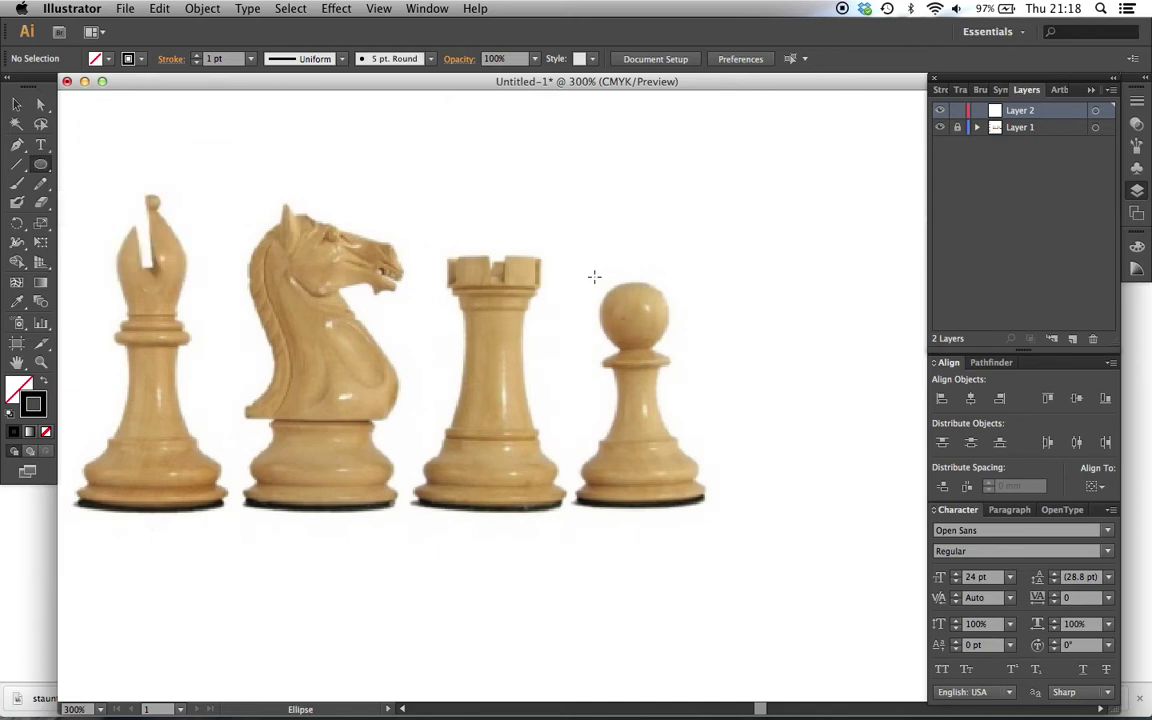
{"action": "left_click_drag", "start_coordinate": [596, 278], "coordinate": [662, 319]}
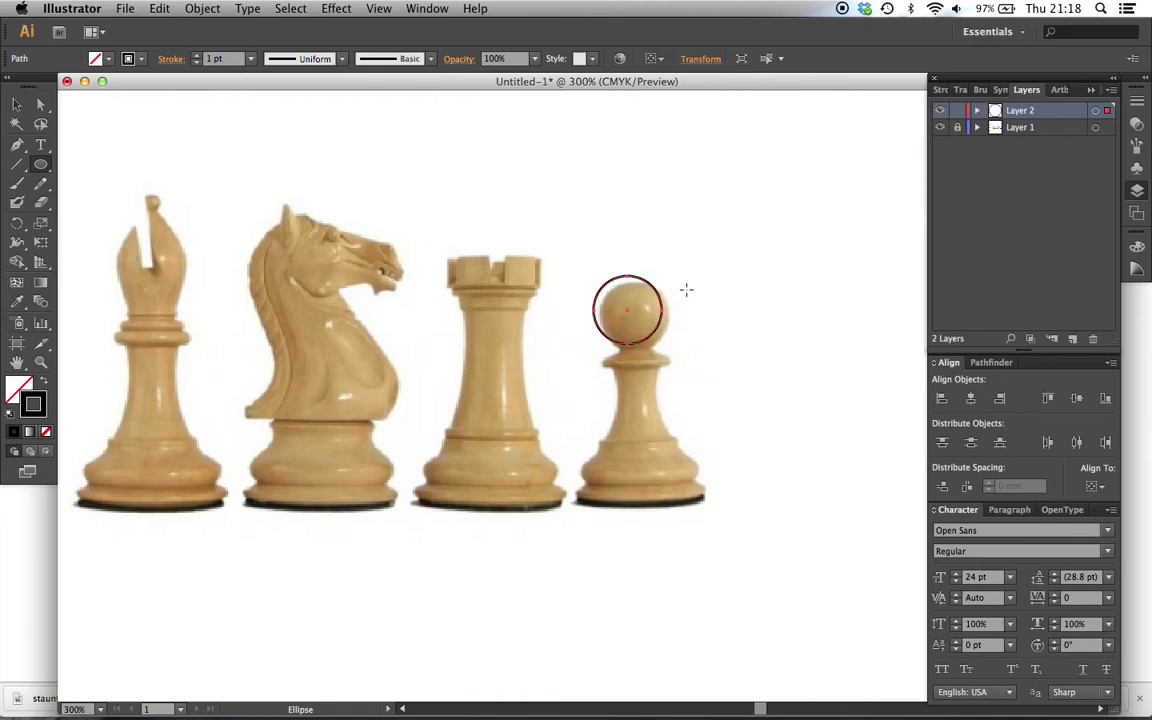
{"action": "key", "text": "v"}
{"action": "left_click", "coordinate": [614, 200]}
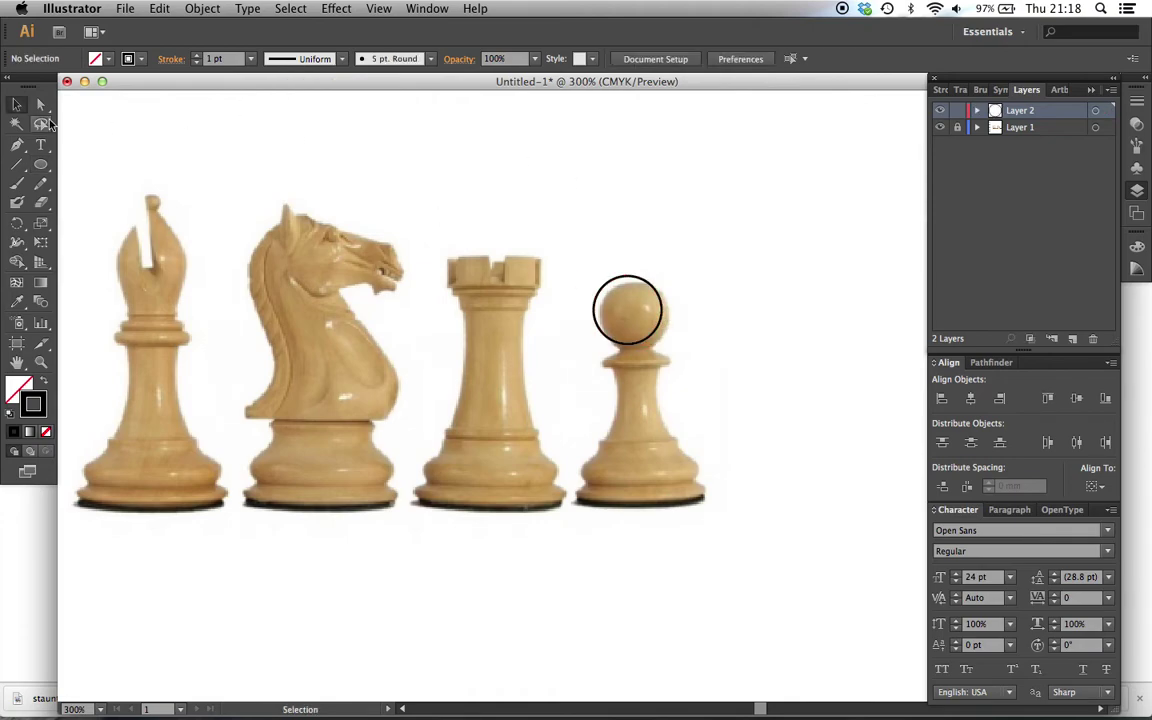
{"action": "left_click", "coordinate": [654, 291]}
{"action": "left_click_drag", "start_coordinate": [654, 291], "coordinate": [661, 297]}
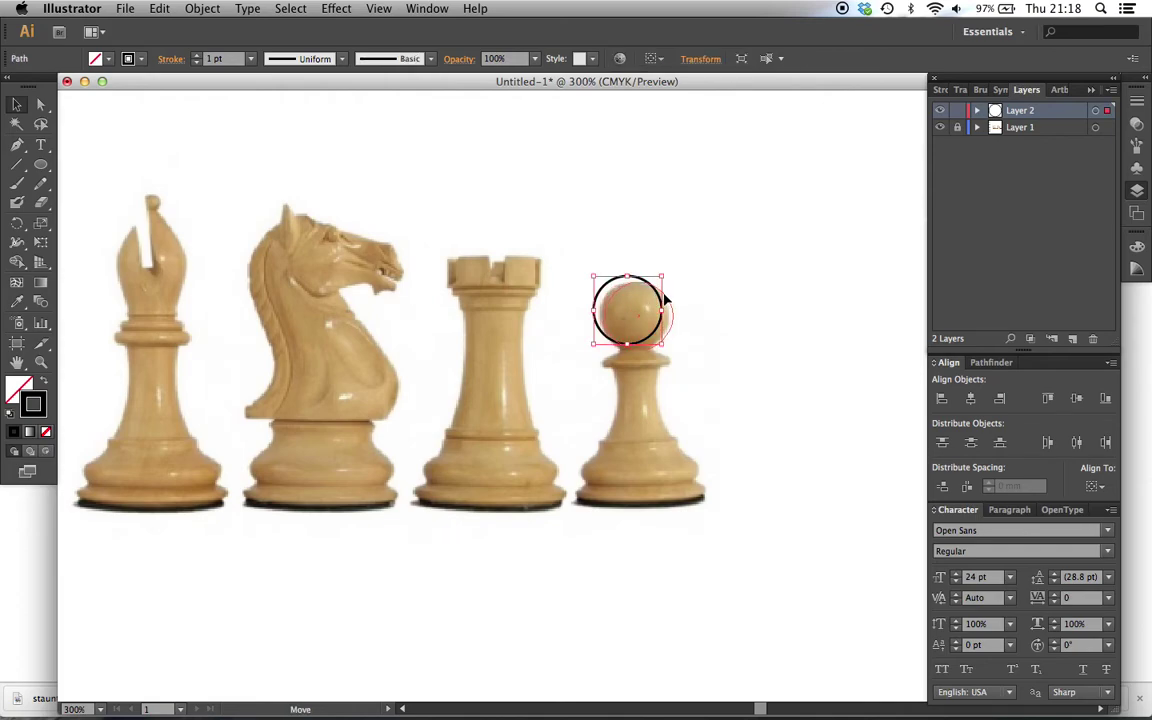
- Draw a closed rectangle about 4.6 mm wide over the pawn's neck, just below the head circle, with the Pen tool
{"action": "left_click", "coordinate": [708, 300]}
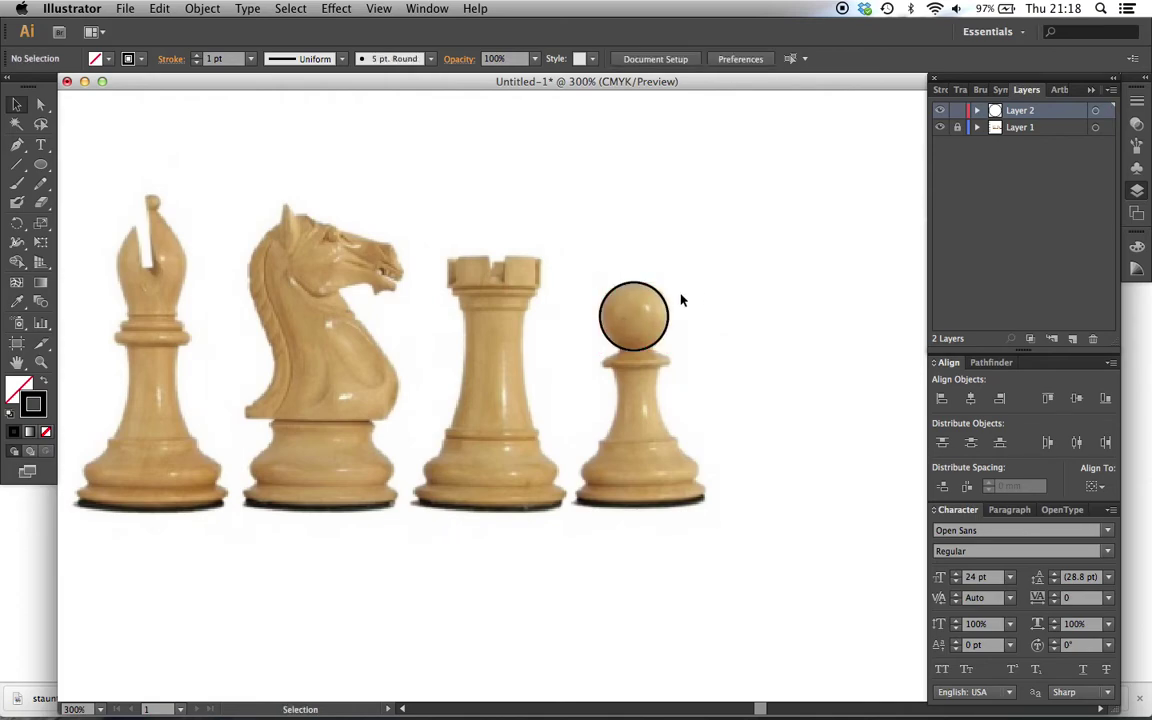
{"action": "scroll", "coordinate": [683, 390], "scroll_direction": "right", "scroll_amount": 1}
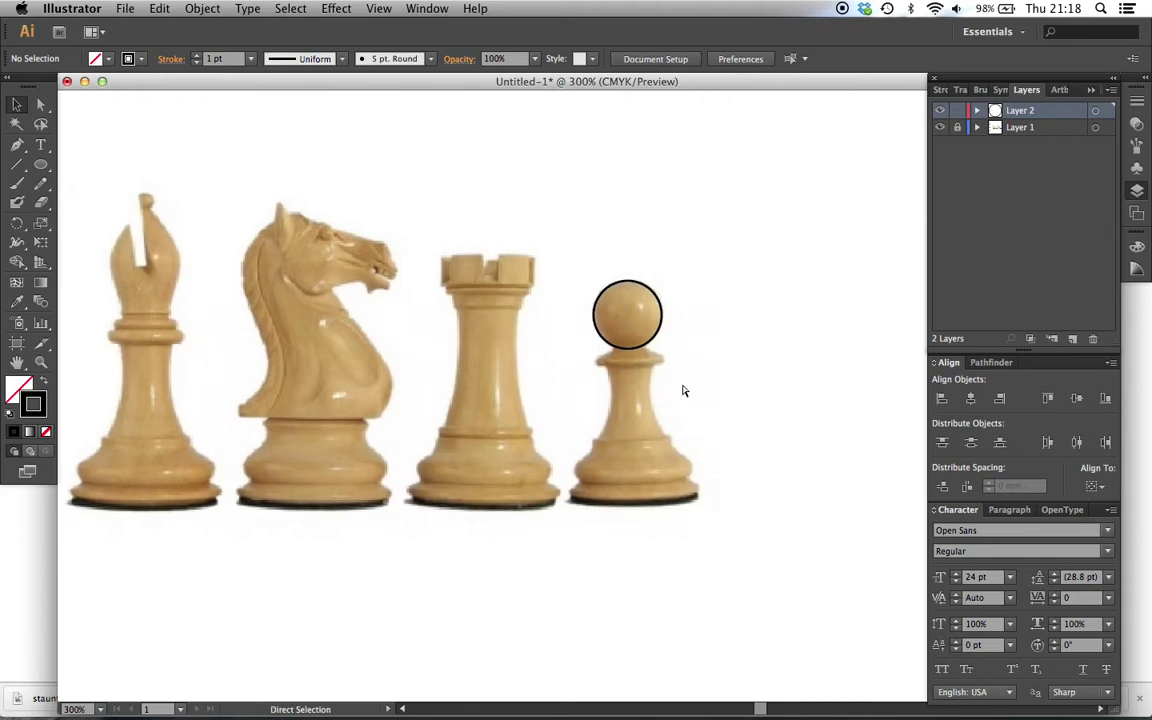
{"action": "scroll", "coordinate": [681, 391], "scroll_direction": "up", "scroll_amount": 5}
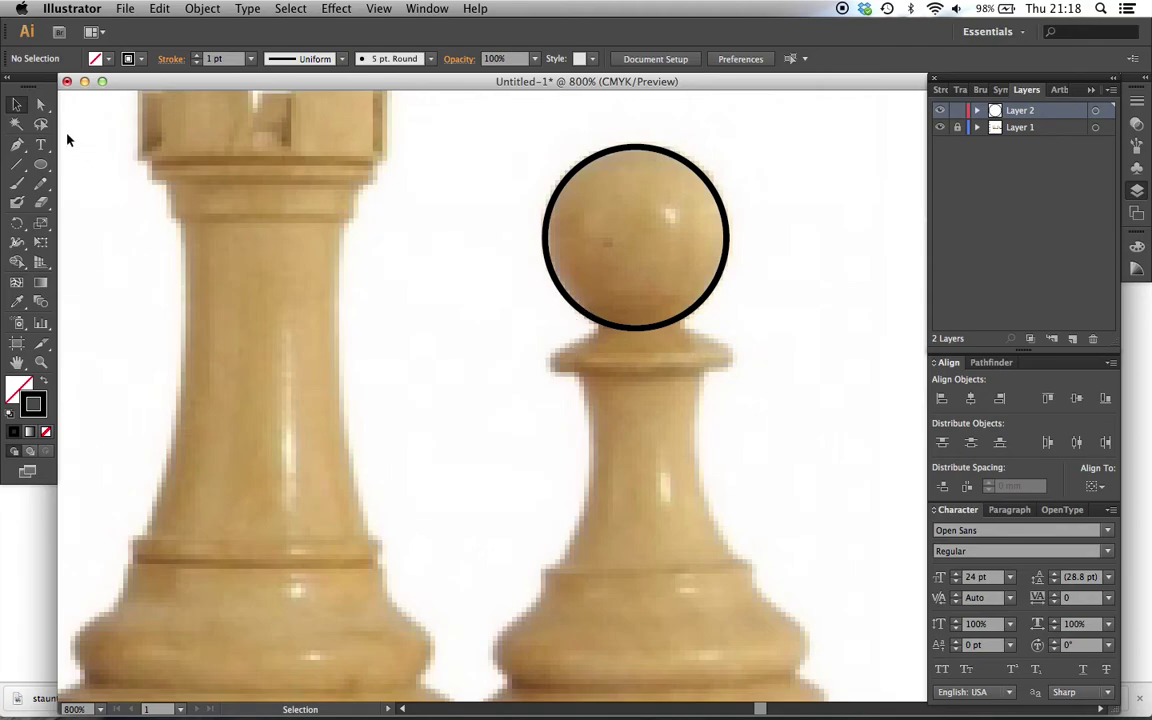
{"action": "left_click", "coordinate": [17, 144]}
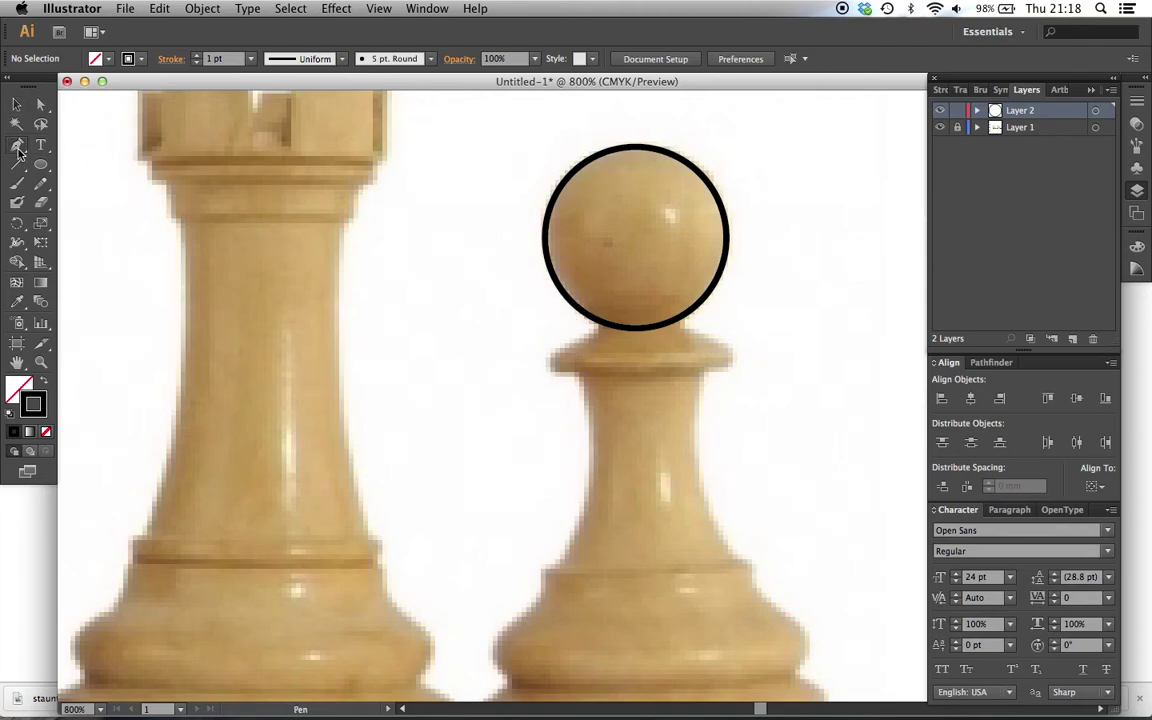
{"action": "left_click", "coordinate": [601, 353]}
{"action": "left_click", "coordinate": [598, 318]}
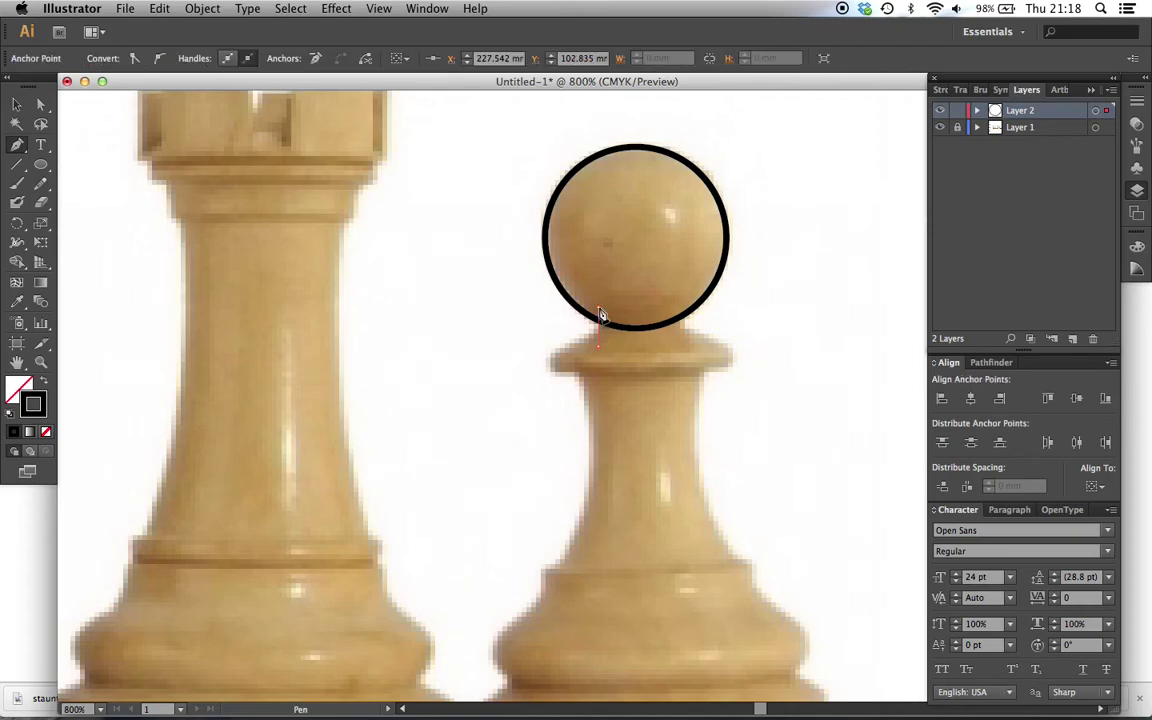
{"action": "left_click", "coordinate": [684, 309]}
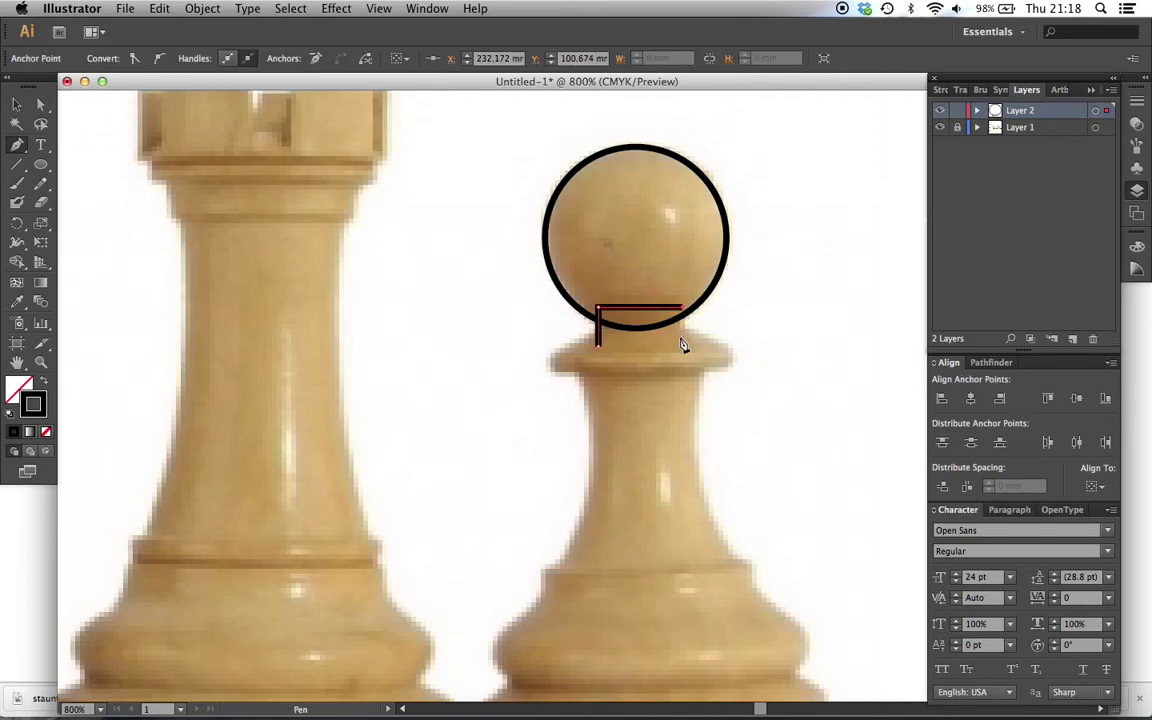
{"action": "left_click", "coordinate": [684, 345]}
{"action": "left_click", "coordinate": [599, 312]}
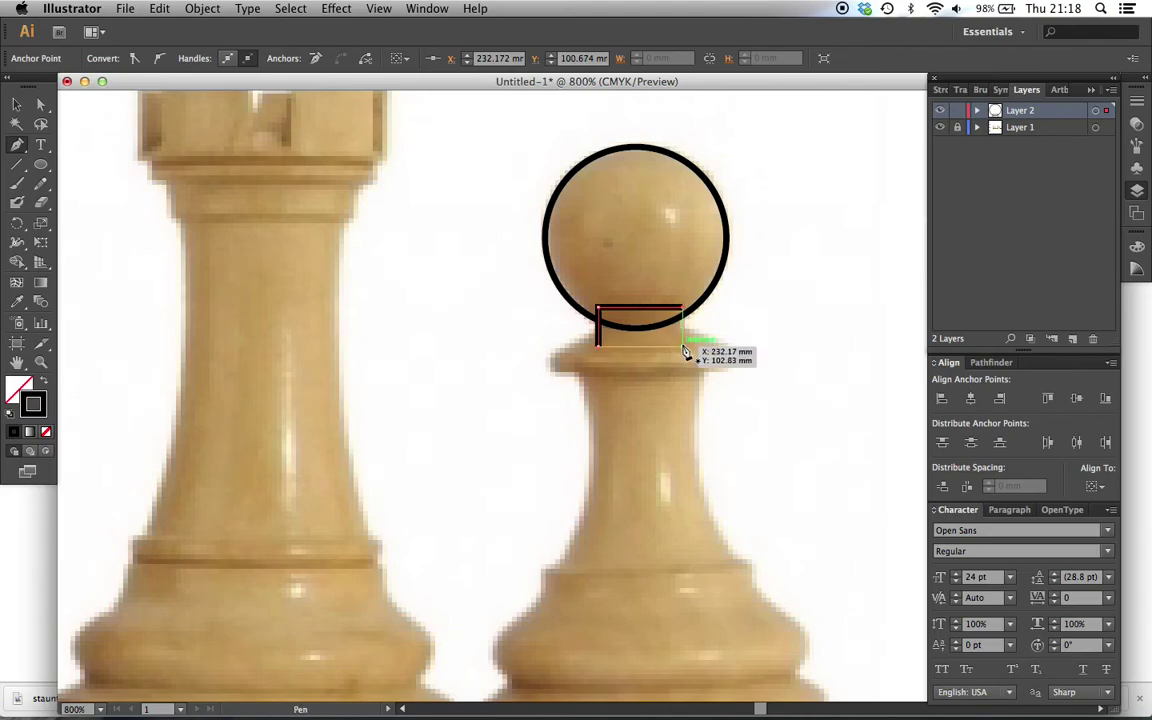
{"action": "left_click", "coordinate": [685, 348]}
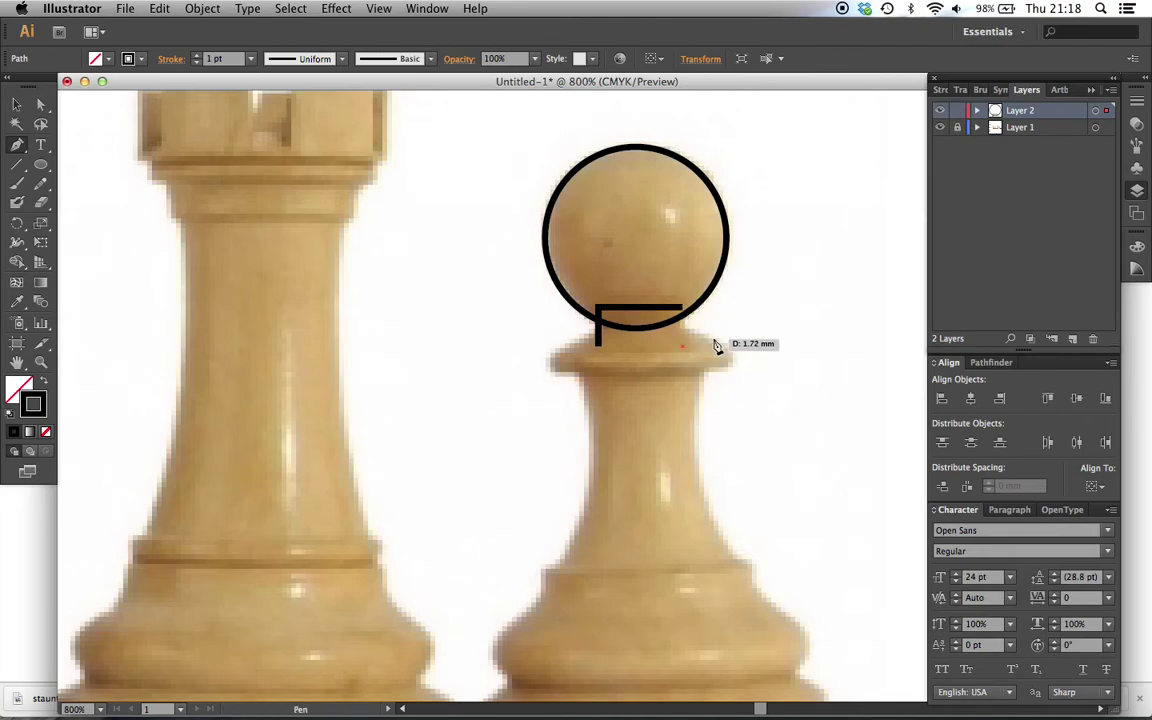
{"action": "left_click", "coordinate": [686, 344]}
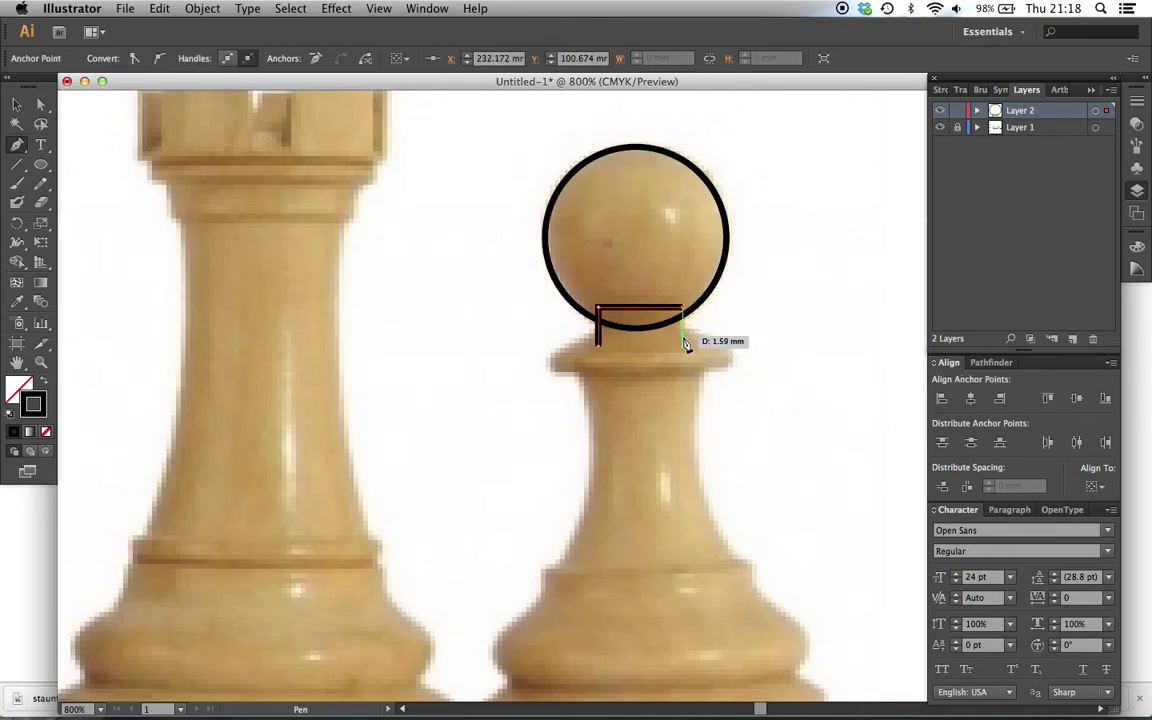
{"action": "left_click", "coordinate": [685, 346]}
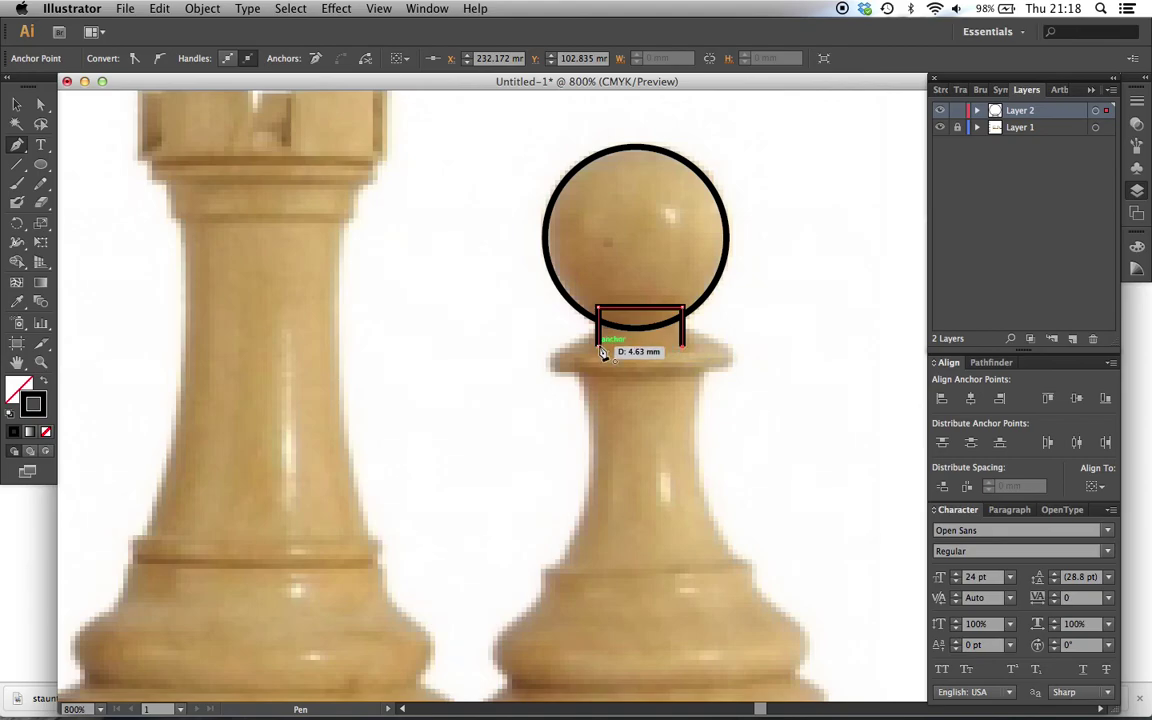
{"action": "left_click", "coordinate": [601, 349]}
{"action": "key", "text": "v"}
{"action": "left_click", "coordinate": [724, 322]}
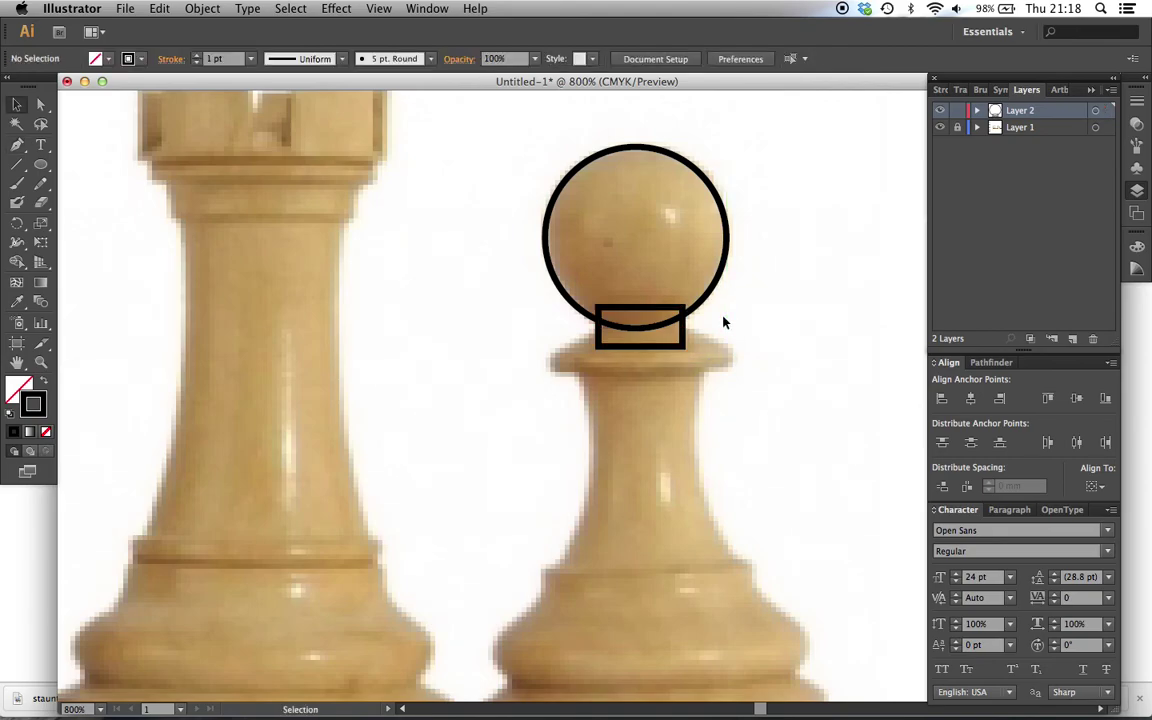
- Move the Pen-drawn rectangle off the pawn to its left, and draw a similar rectangle over the neck with the Rectangle tool
{"action": "left_click_drag", "start_coordinate": [679, 331], "coordinate": [521, 385]}
{"action": "left_click_drag", "start_coordinate": [41, 164], "coordinate": [135, 162]}
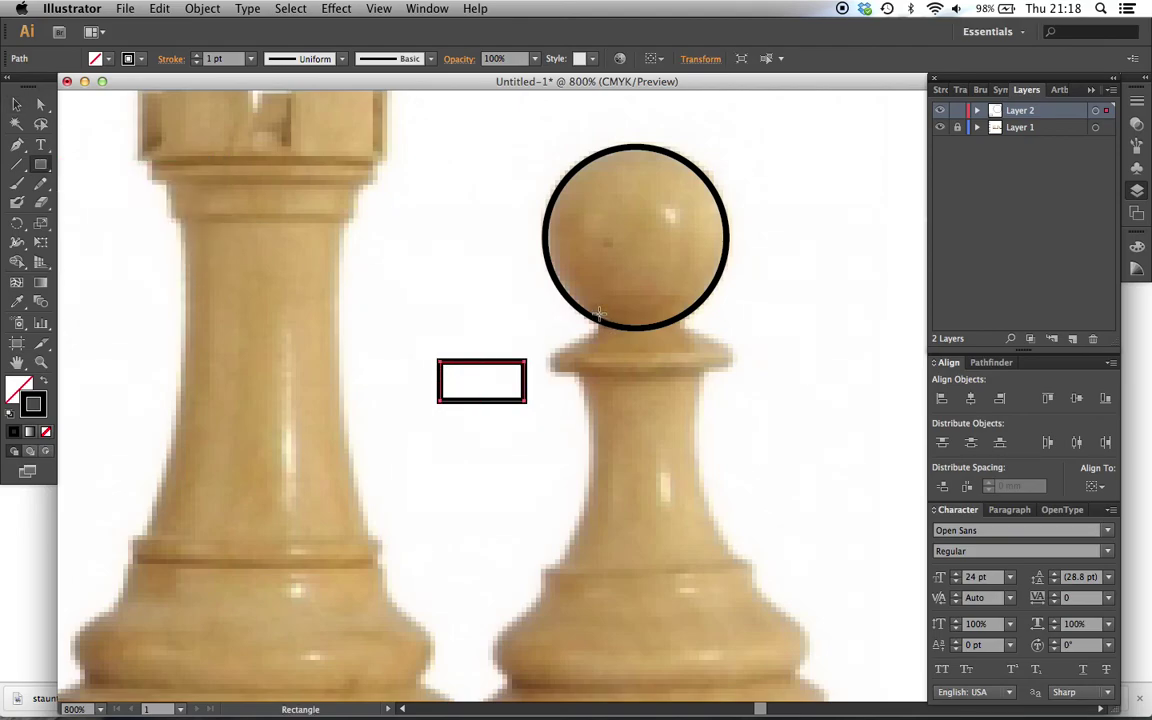
{"action": "left_click_drag", "start_coordinate": [598, 318], "coordinate": [685, 348]}
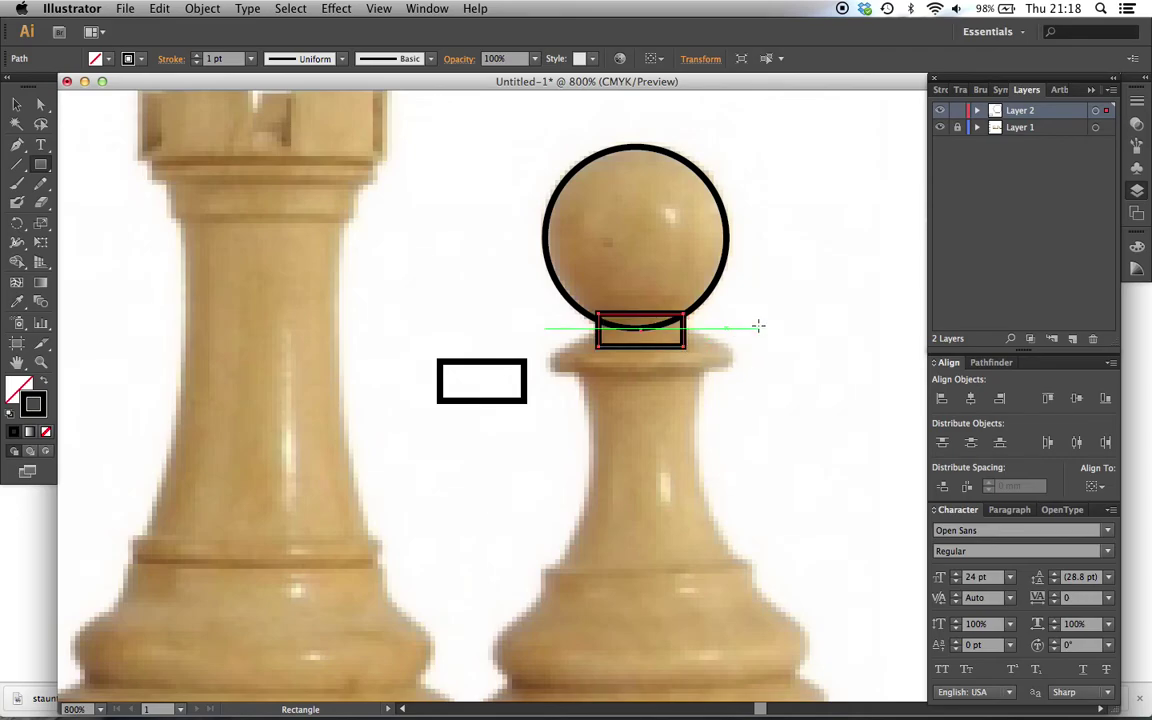
{"action": "key", "text": "v"}
{"action": "left_click", "coordinate": [759, 329]}
- Select the pawn's head circle and look at its Arrange stacking-order options
{"action": "key", "text": "super+minus"}
{"action": "key", "text": "super+minus"}
{"action": "key", "text": "super+minus"}
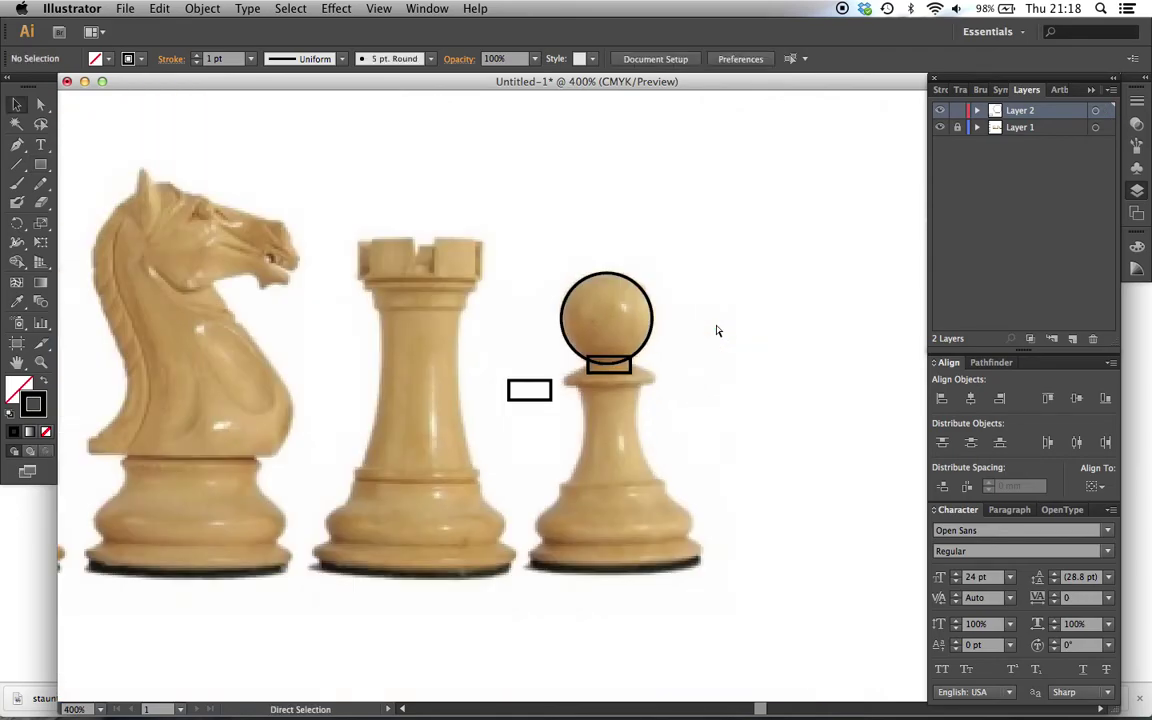
{"action": "key", "text": "super+plus"}
{"action": "key", "text": "super+plus"}
{"action": "key", "text": "super+plus"}
{"action": "scroll", "coordinate": [716, 330], "scroll_direction": "up", "scroll_amount": 1}
{"action": "scroll", "coordinate": [716, 330], "scroll_direction": "right", "scroll_amount": 1}
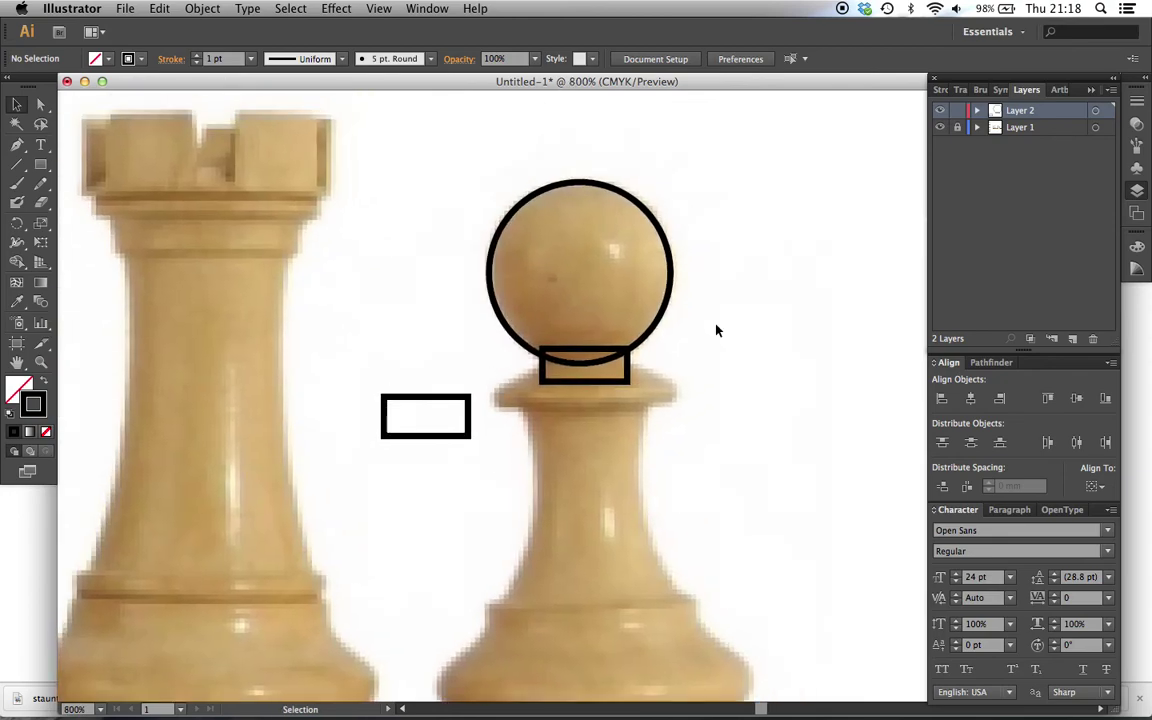
{"action": "left_click", "coordinate": [671, 268]}
{"action": "right_click", "coordinate": [671, 268]}
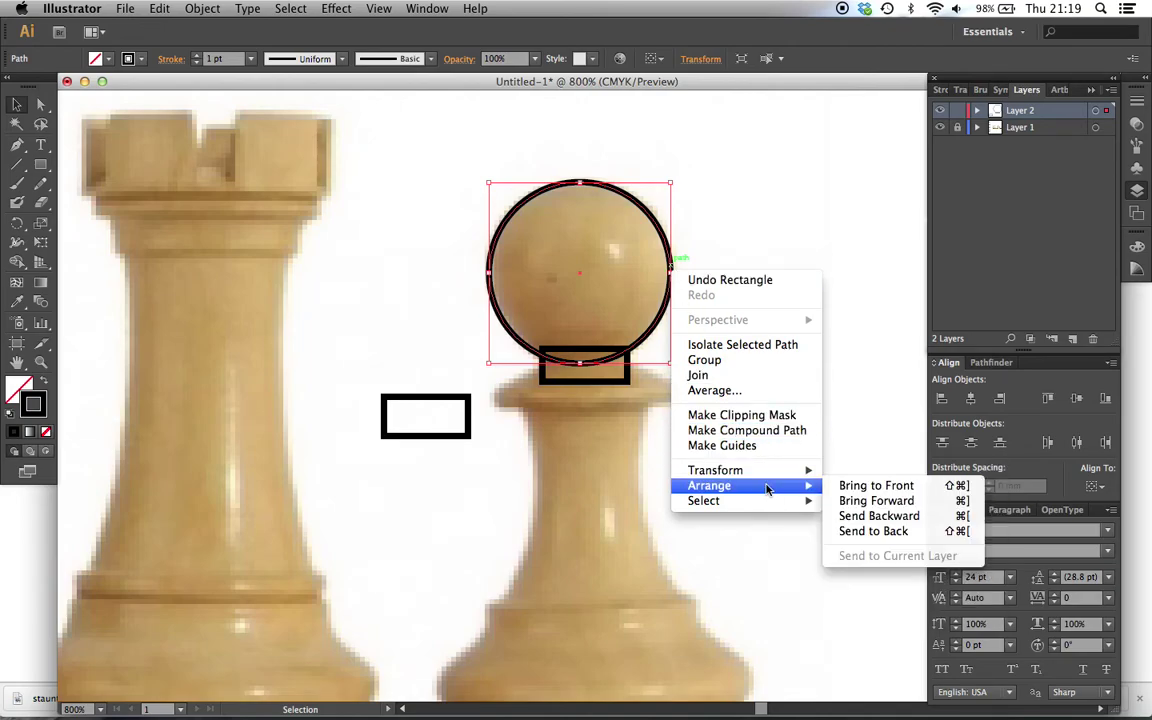
{"action": "left_click", "coordinate": [828, 486]}
{"action": "left_click", "coordinate": [797, 405]}
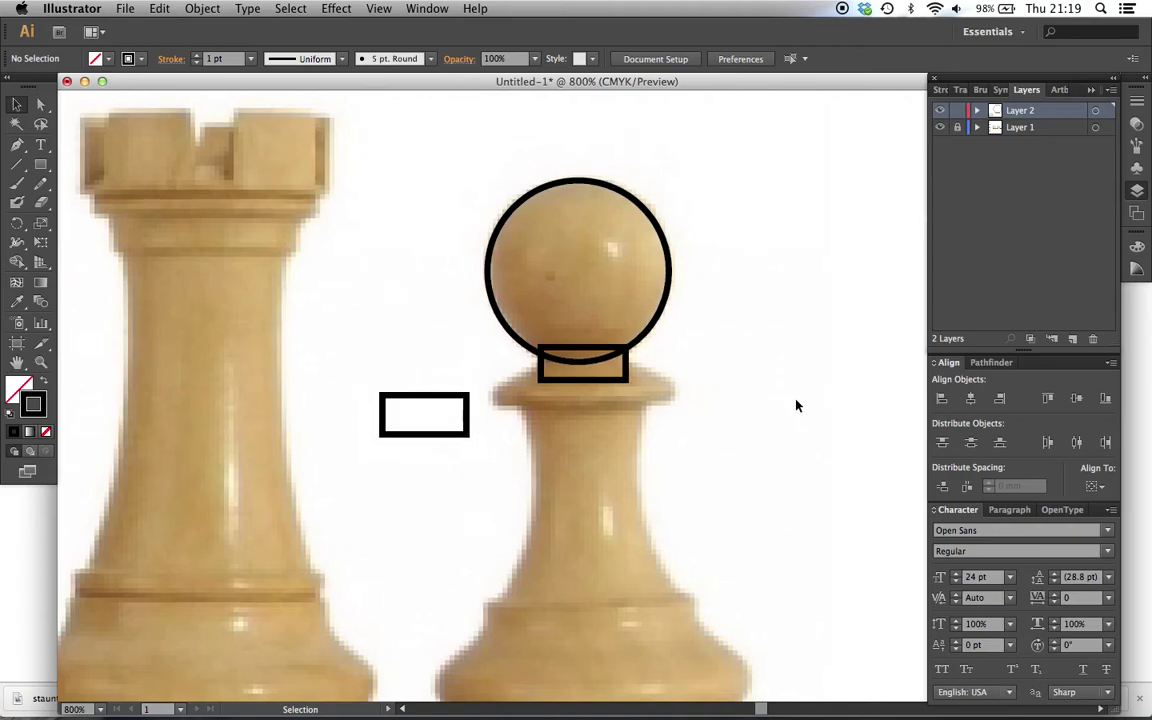
- Draw an ellipse about 10.3 mm wide over the pawn's collar with the Ellipse tool and shift it to align with the collar
{"action": "key", "text": "super+equal"}
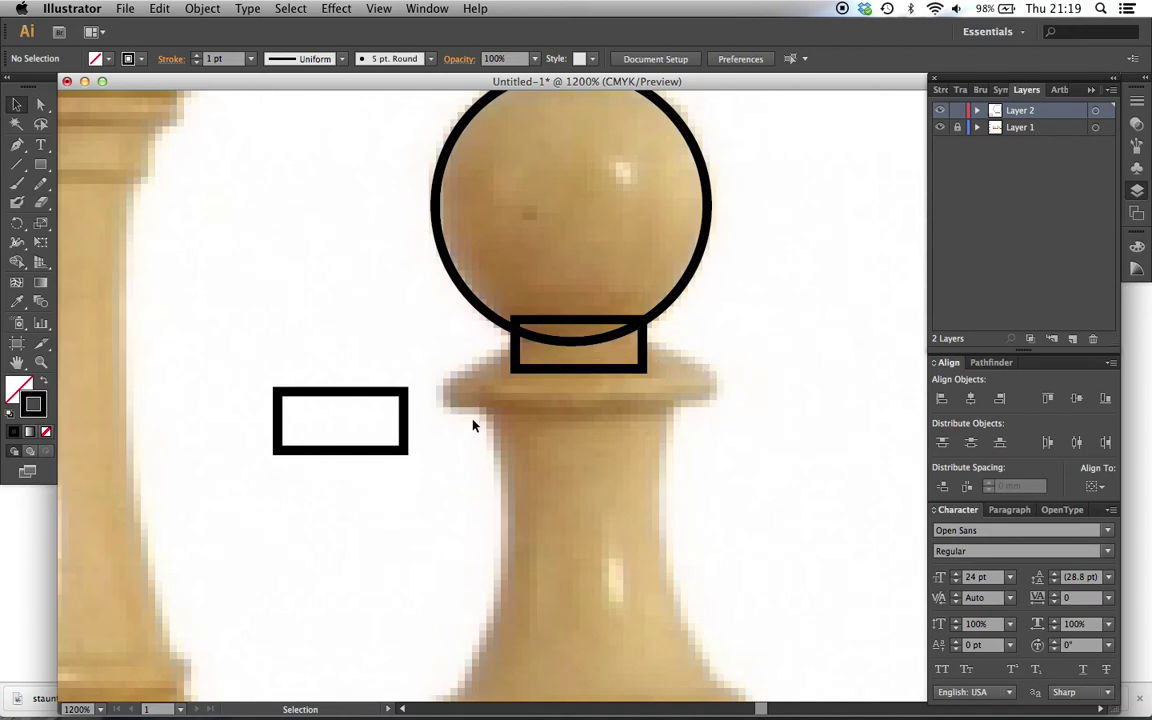
{"action": "left_click_drag", "start_coordinate": [40, 164], "coordinate": [118, 201]}
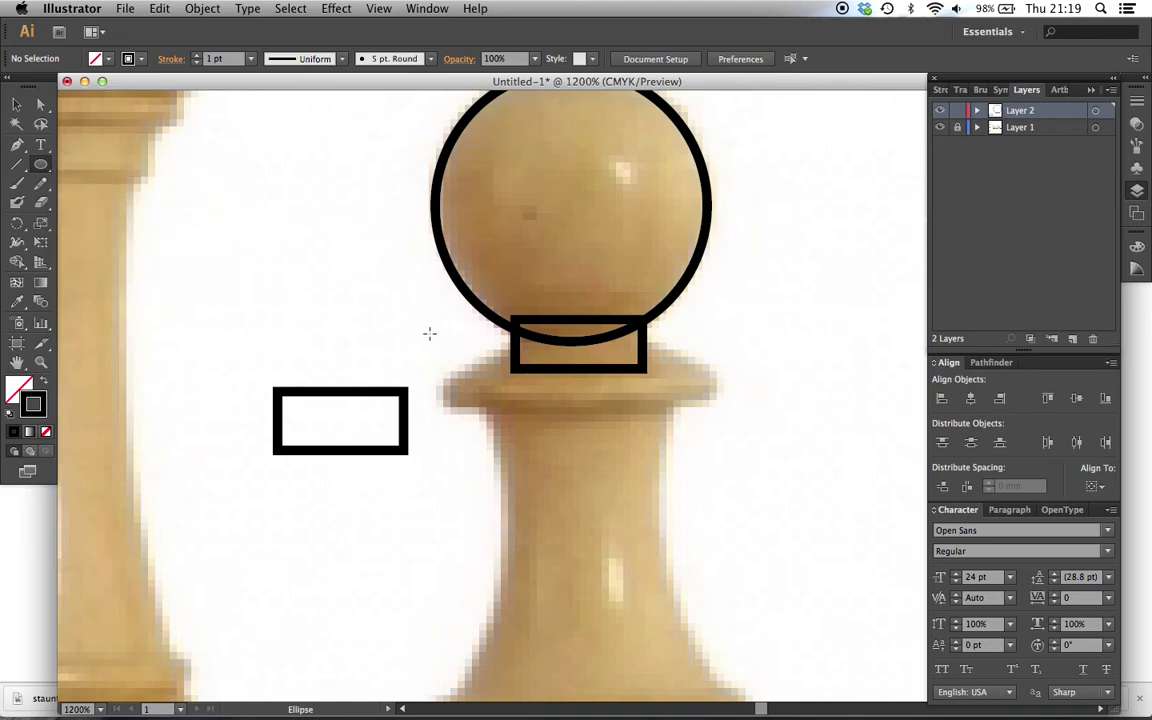
{"action": "left_click_drag", "start_coordinate": [430, 340], "coordinate": [710, 456]}
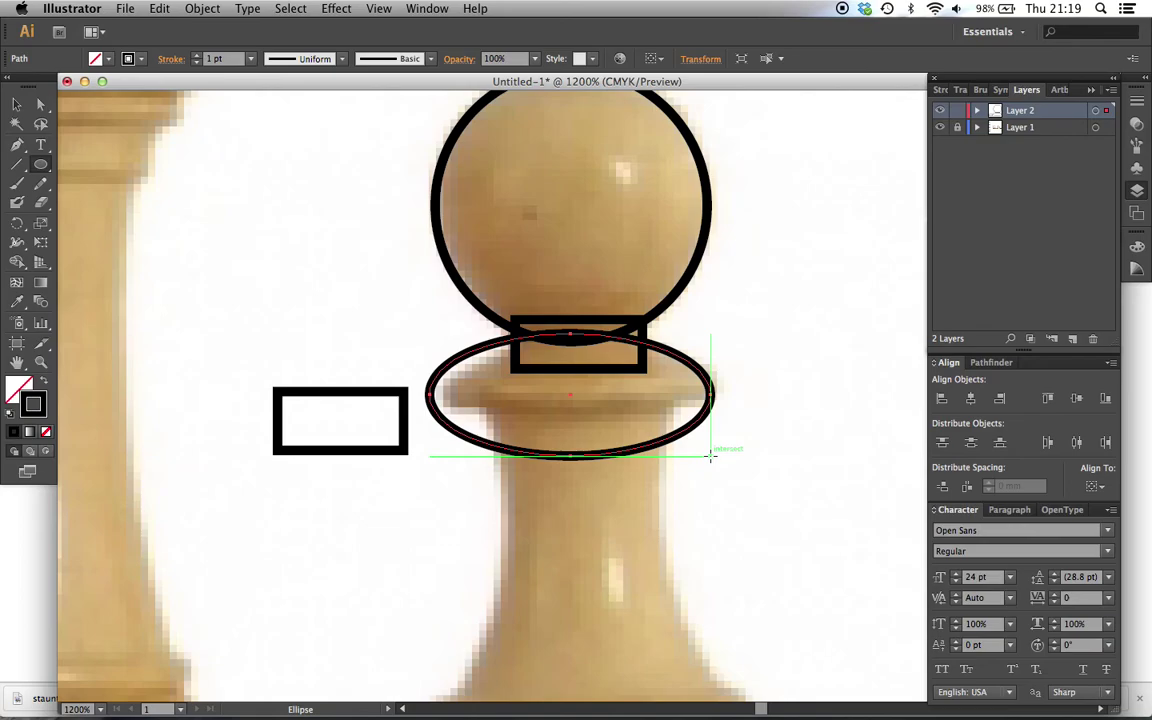
{"action": "key", "text": "v"}
{"action": "left_click", "coordinate": [680, 337]}
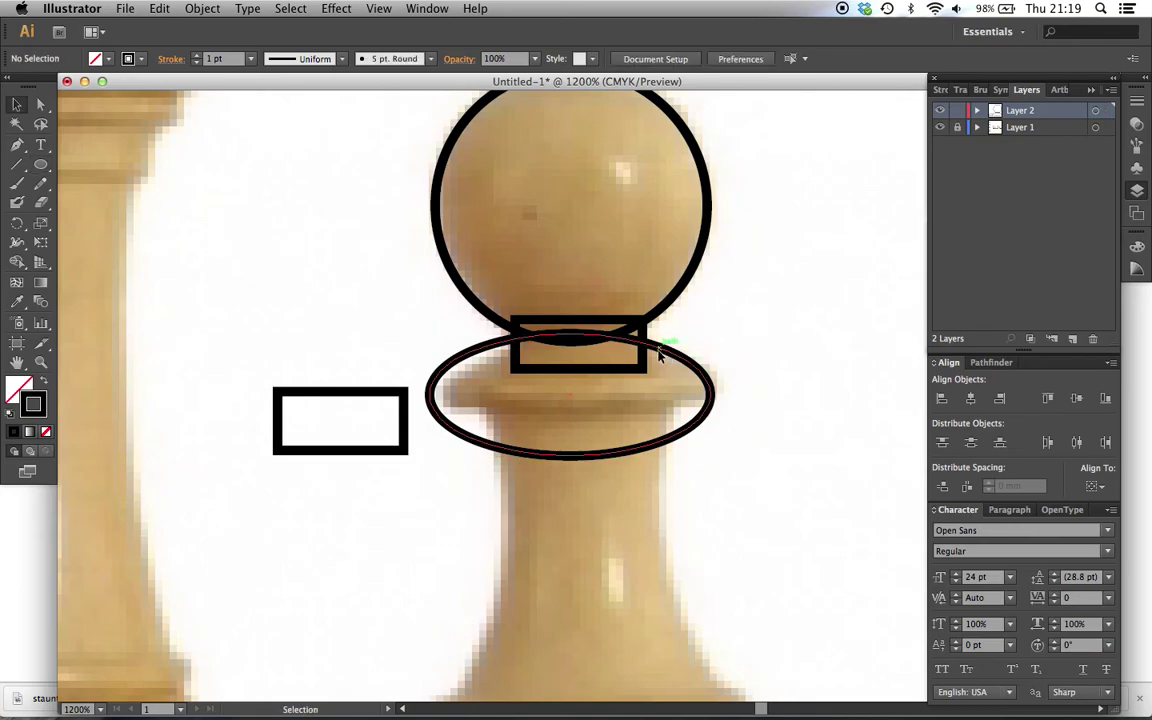
{"action": "left_click_drag", "start_coordinate": [660, 352], "coordinate": [680, 360]}
{"action": "left_click", "coordinate": [790, 457]}
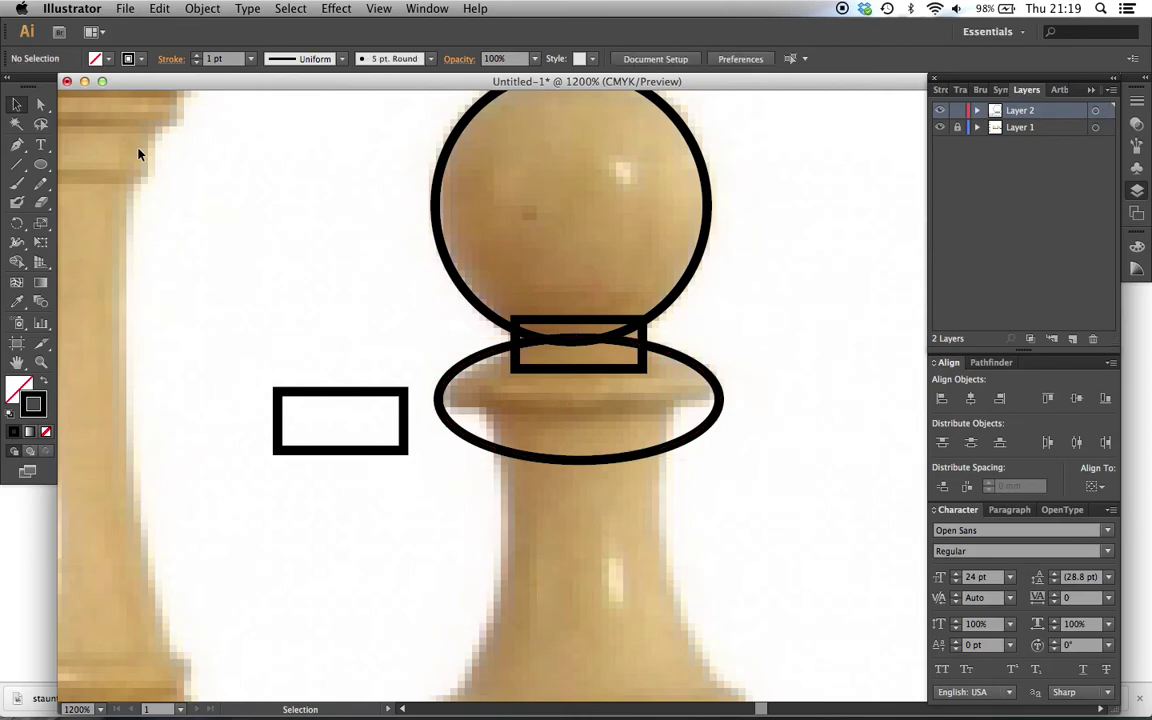
- Delete the collar ellipse's bottom anchor point with the Direct Selection tool, keeping only its upper half
{"action": "key", "text": "a"}
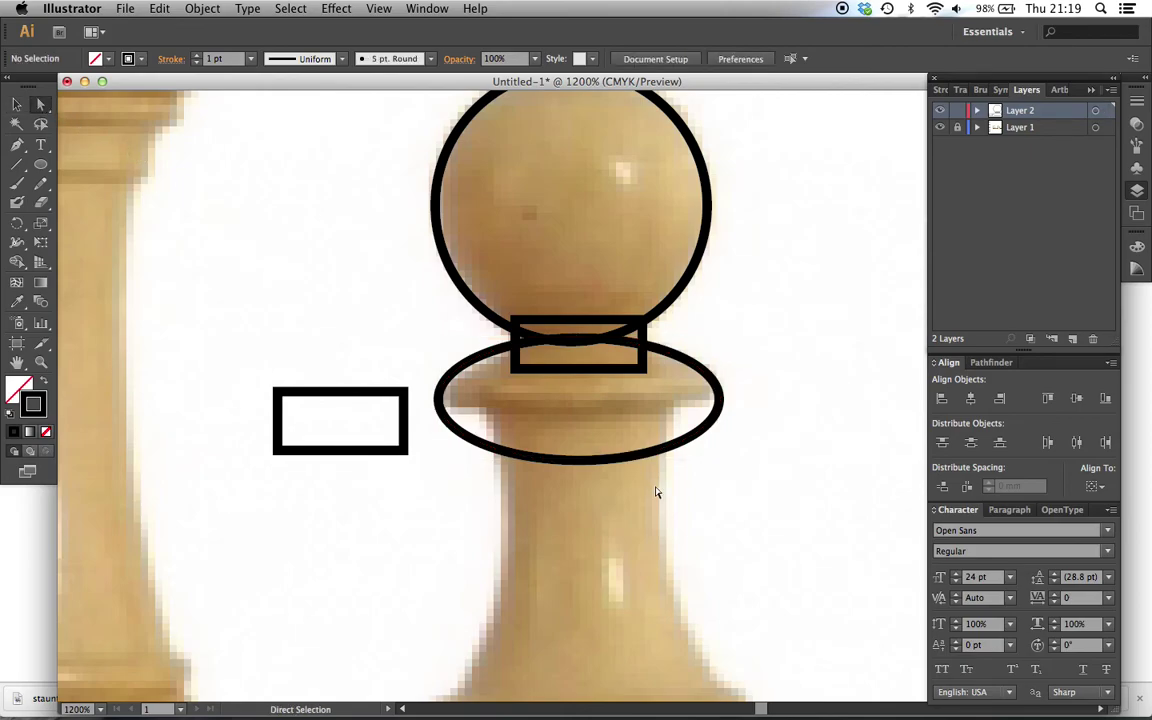
{"action": "left_click", "coordinate": [580, 462]}
{"action": "left_click", "coordinate": [579, 461]}
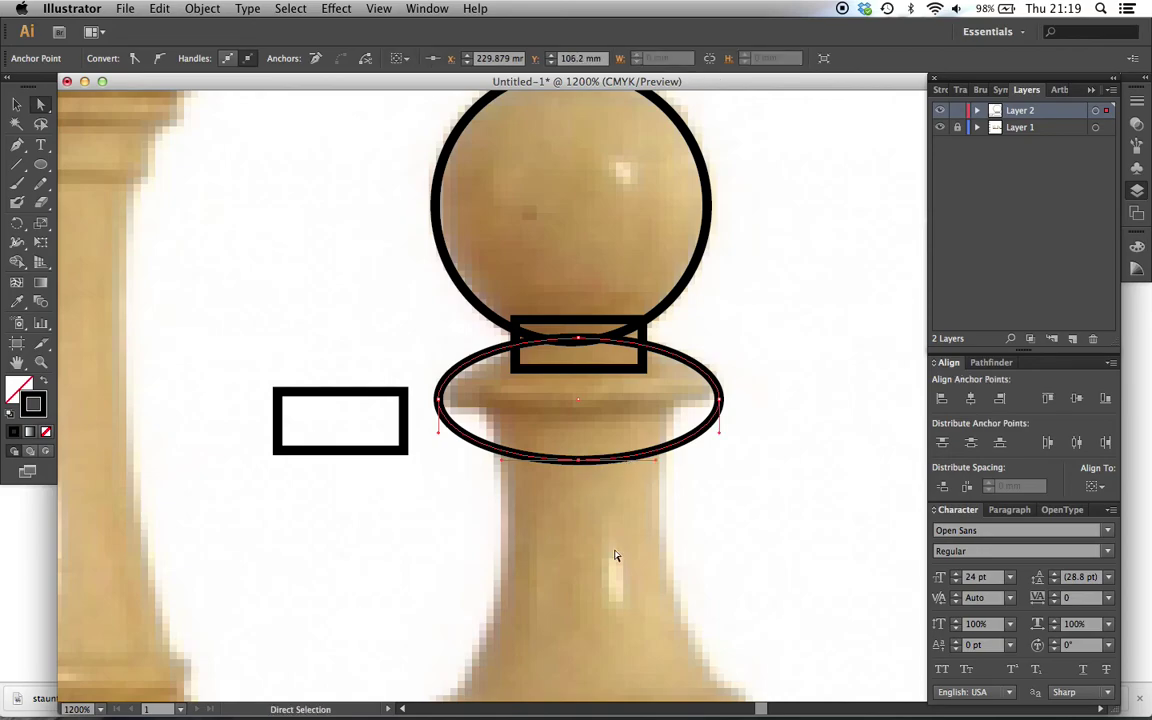
{"action": "key", "text": "Delete"}
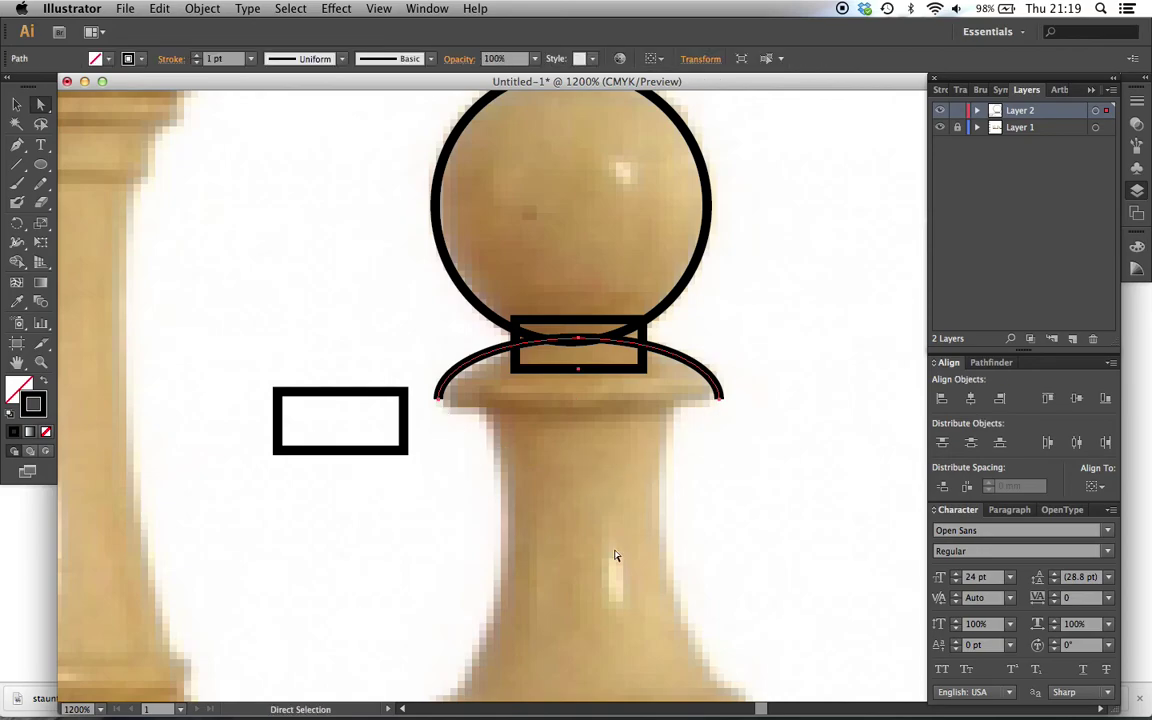
- Close the collar's half-ellipse with a straight line between its two open ends using the Pen tool
{"action": "left_click", "coordinate": [16, 143]}
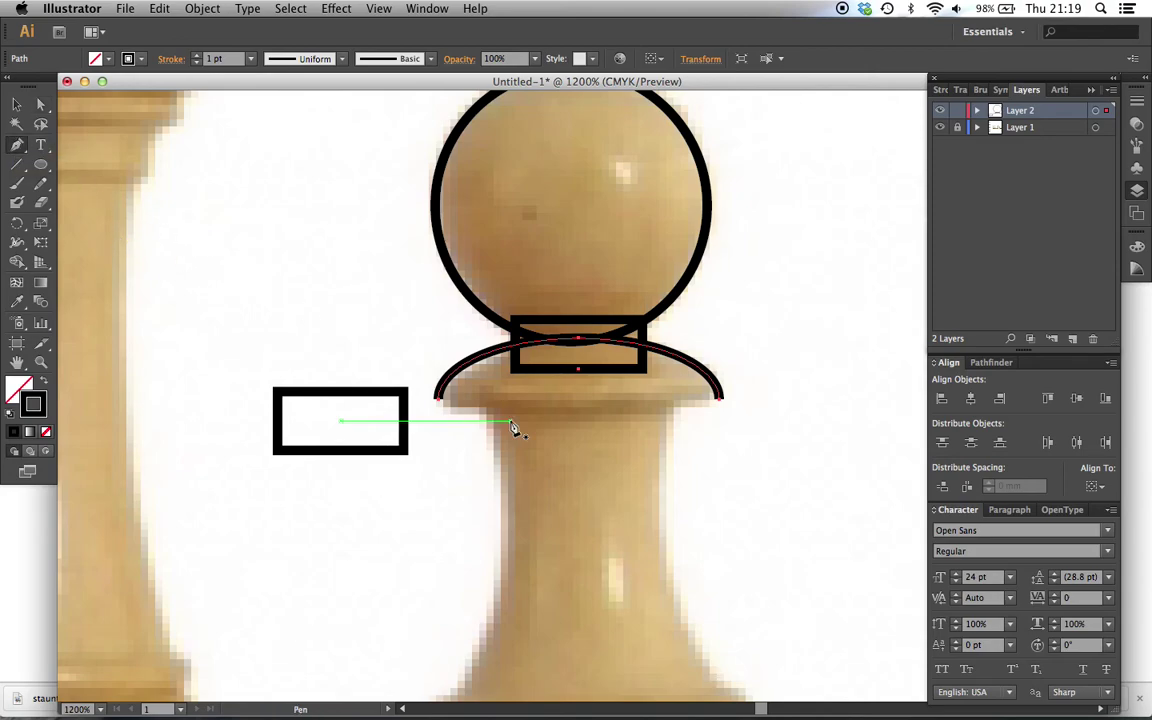
{"action": "left_click", "coordinate": [439, 400]}
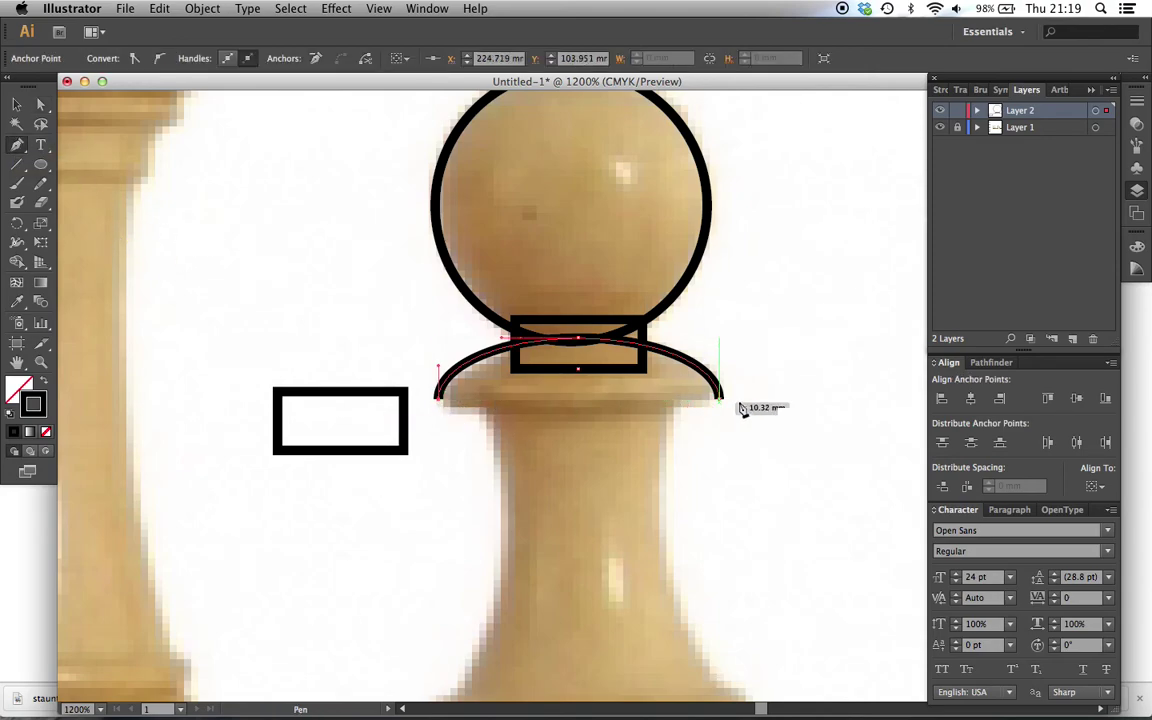
{"action": "left_click", "coordinate": [720, 398]}
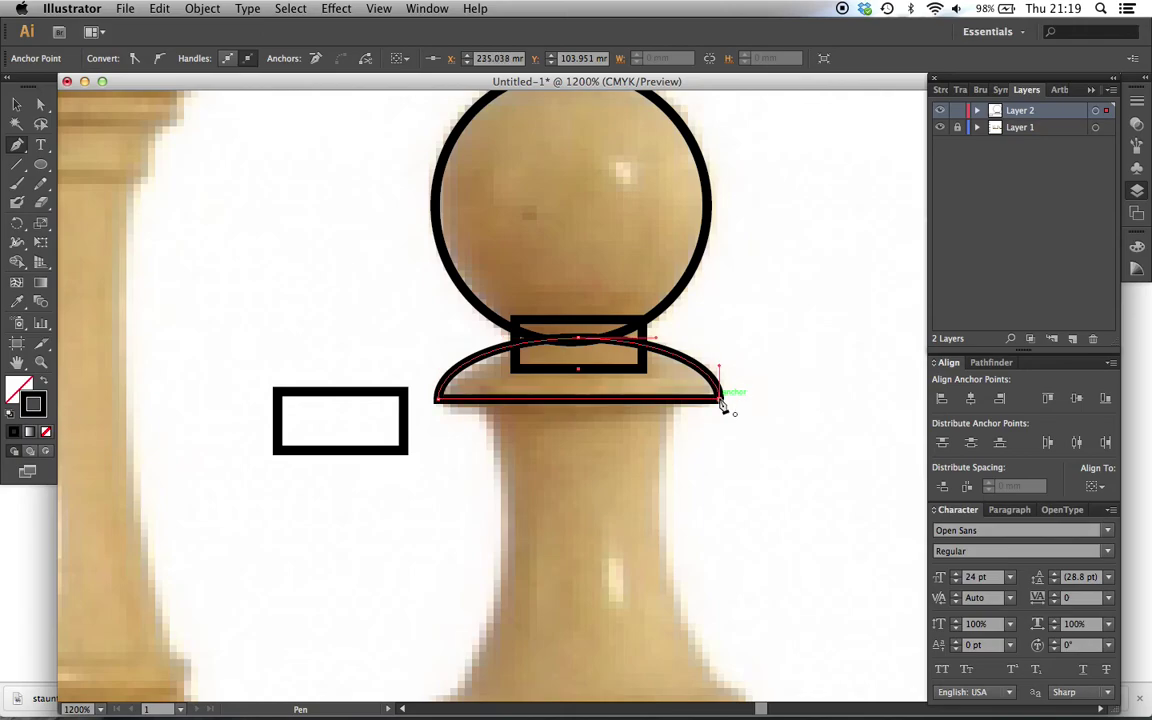
{"action": "key", "text": "v"}
{"action": "left_click", "coordinate": [755, 297]}
- Trace the pawn stem's left side with the Pen tool as a curved path from the collar down to the base
{"action": "key", "text": "super+minus"}
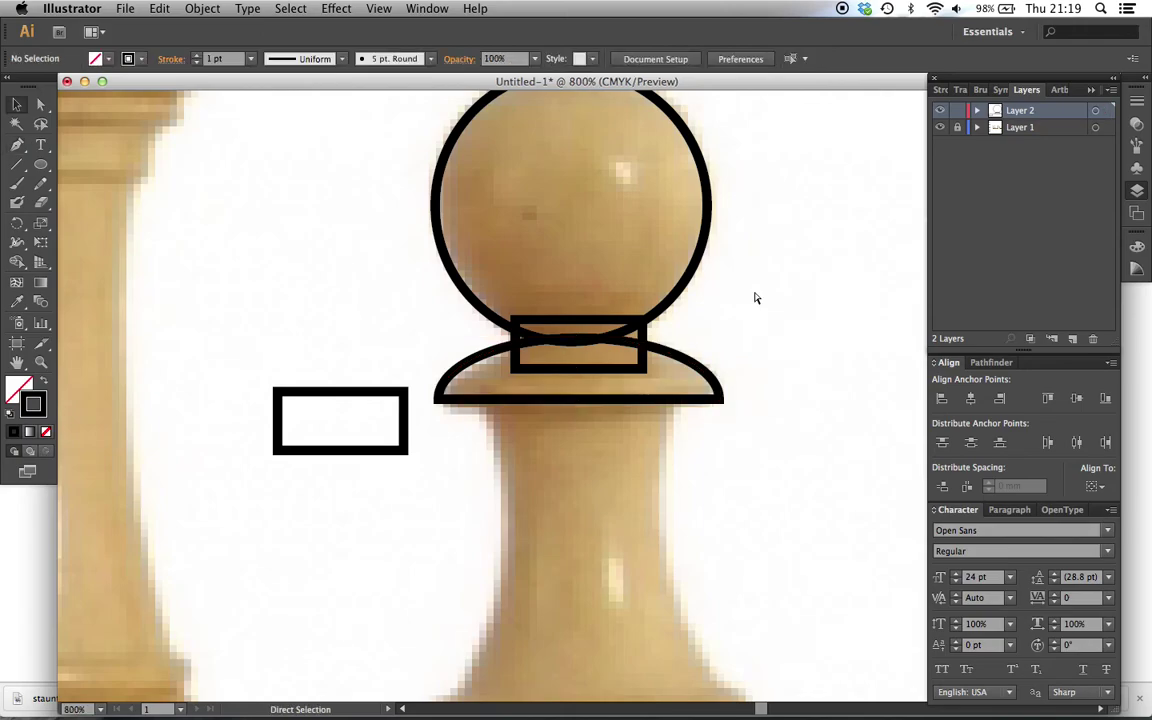
{"action": "scroll", "coordinate": [755, 297], "scroll_direction": "down", "scroll_amount": 3}
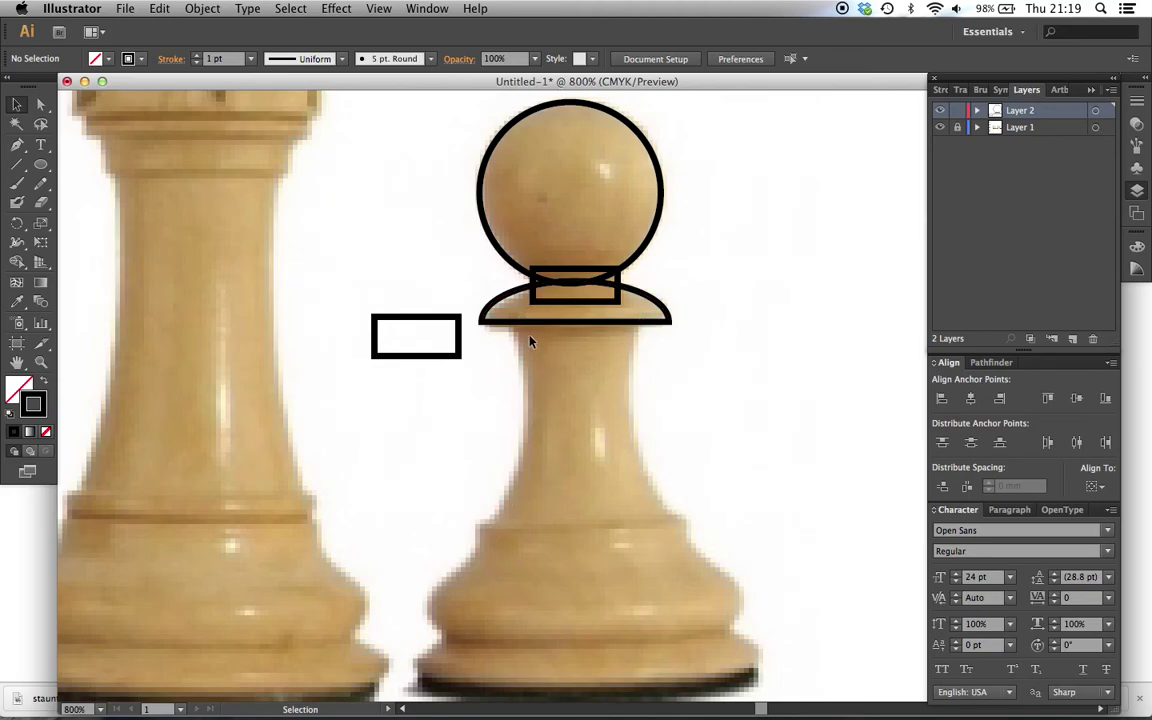
{"action": "left_click", "coordinate": [17, 144]}
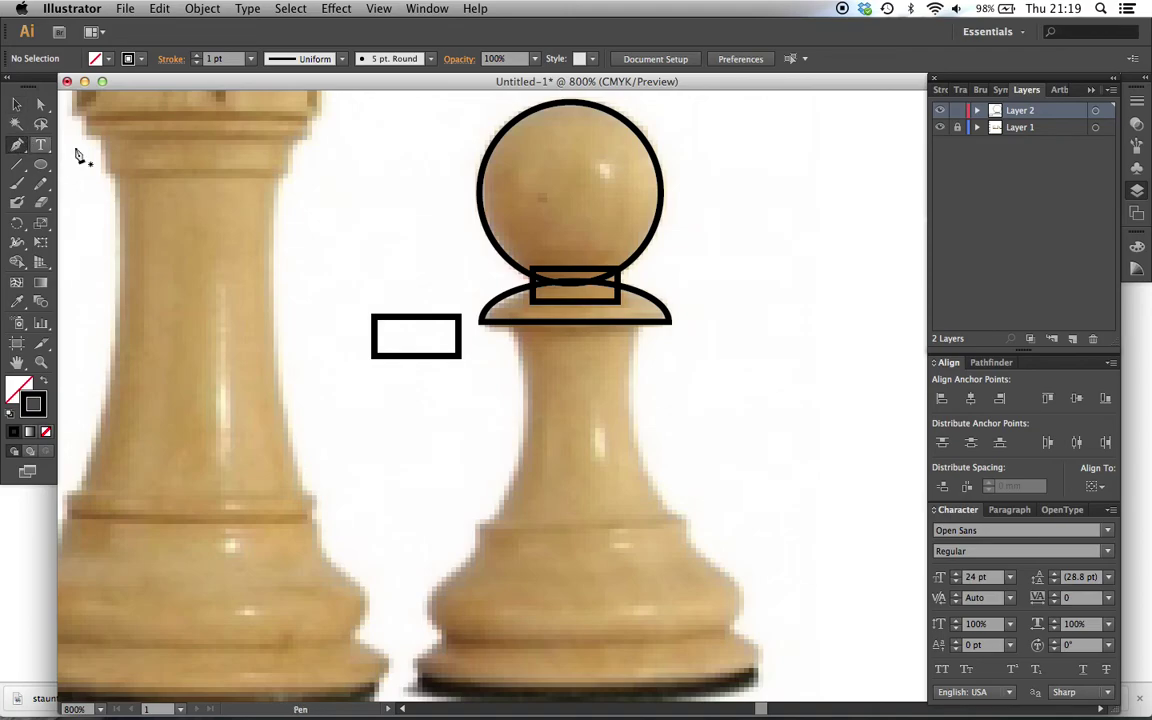
{"action": "left_click", "coordinate": [514, 324], "text": "super"}
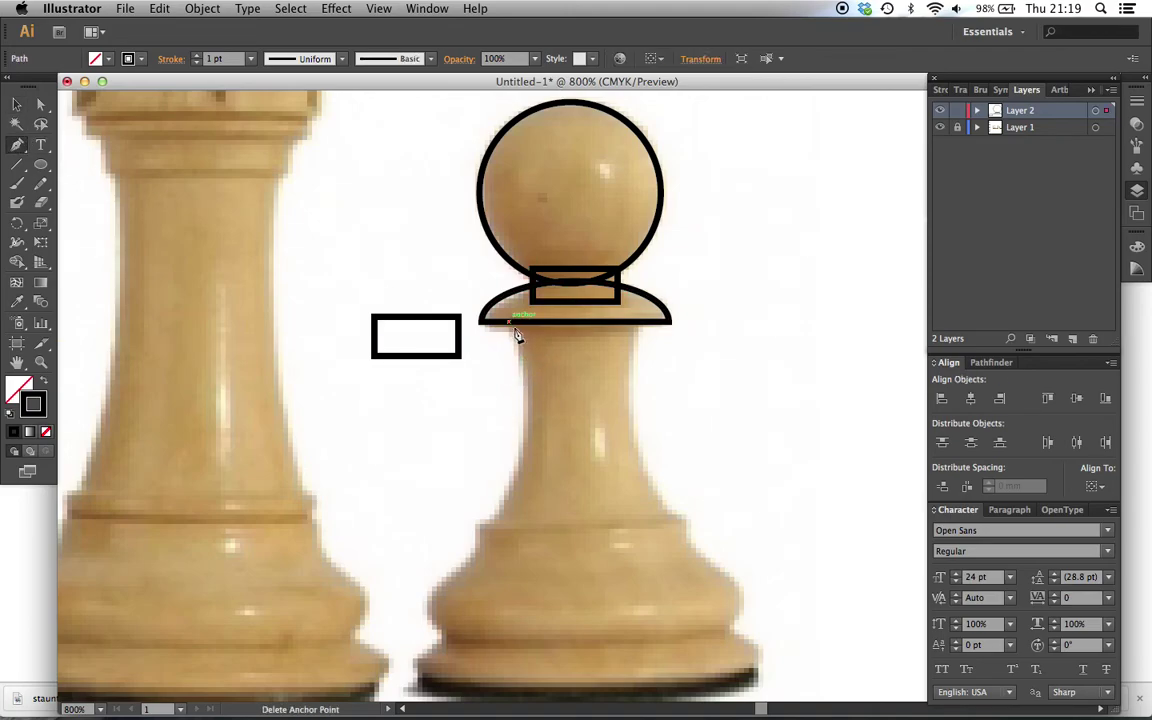
{"action": "left_click_drag", "start_coordinate": [510, 323], "coordinate": [533, 487]}
{"action": "key", "text": "shift"}
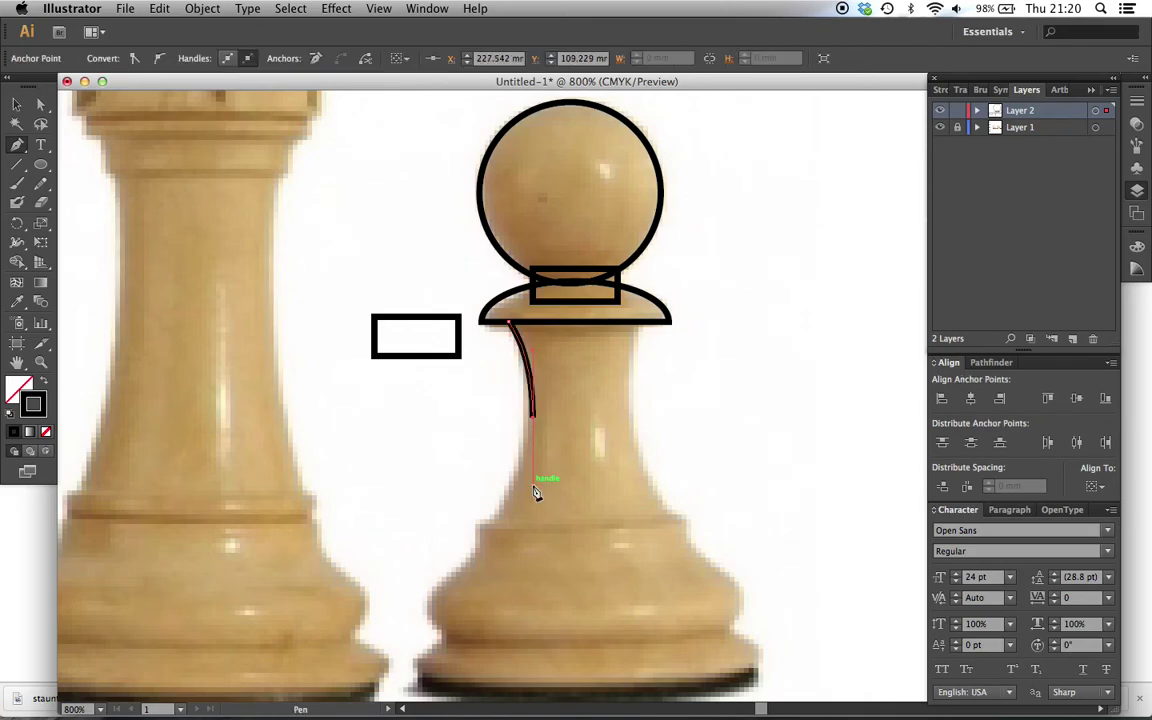
{"action": "left_click", "coordinate": [490, 521]}
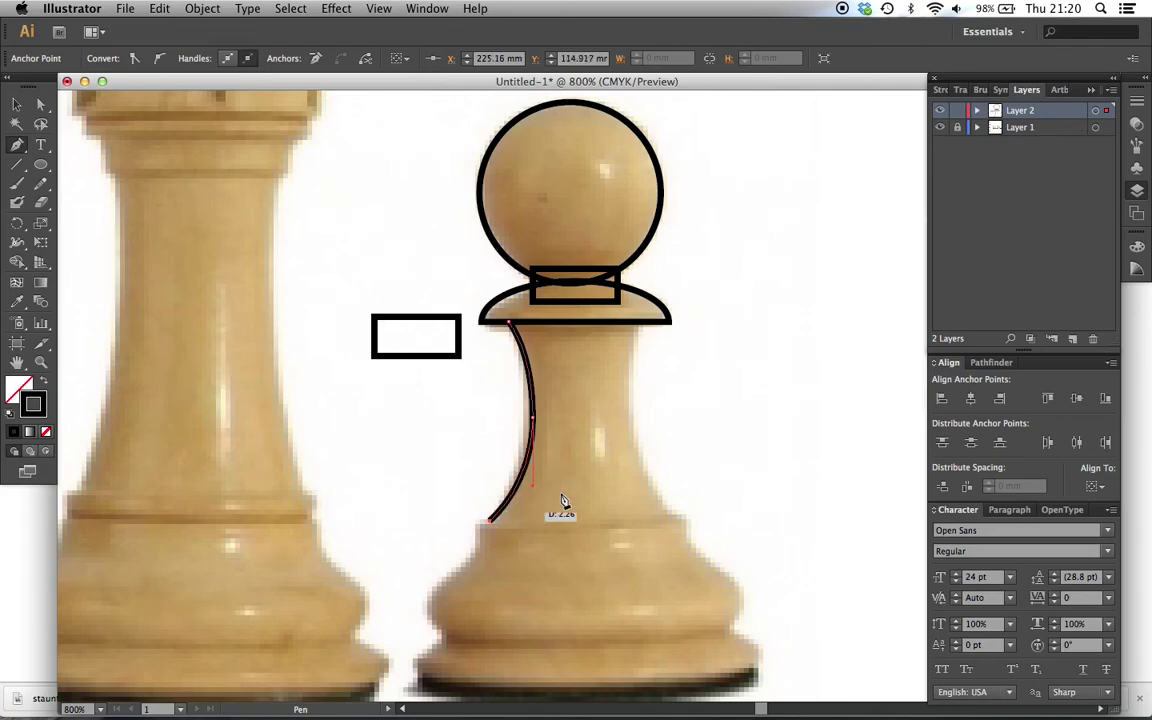
- Extend the stem path straight across its lower edge and curve it up the right side to the collar, and deselect it
{"action": "left_click", "coordinate": [671, 519]}
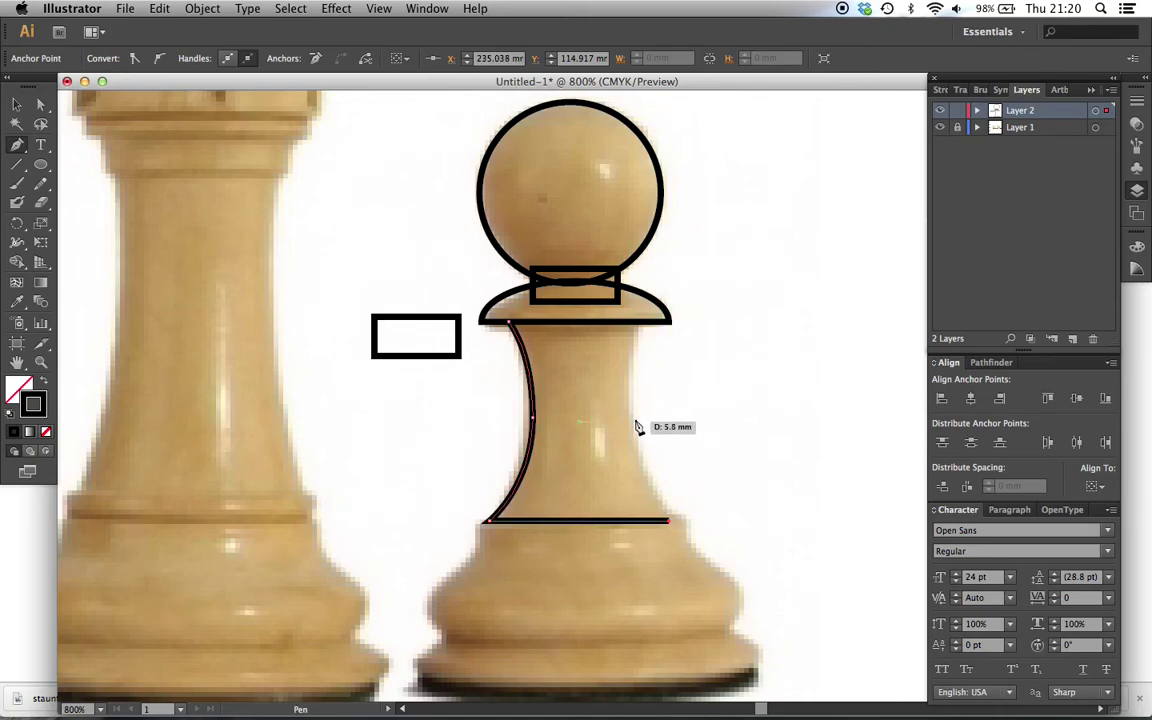
{"action": "left_click_drag", "start_coordinate": [630, 421], "coordinate": [631, 369]}
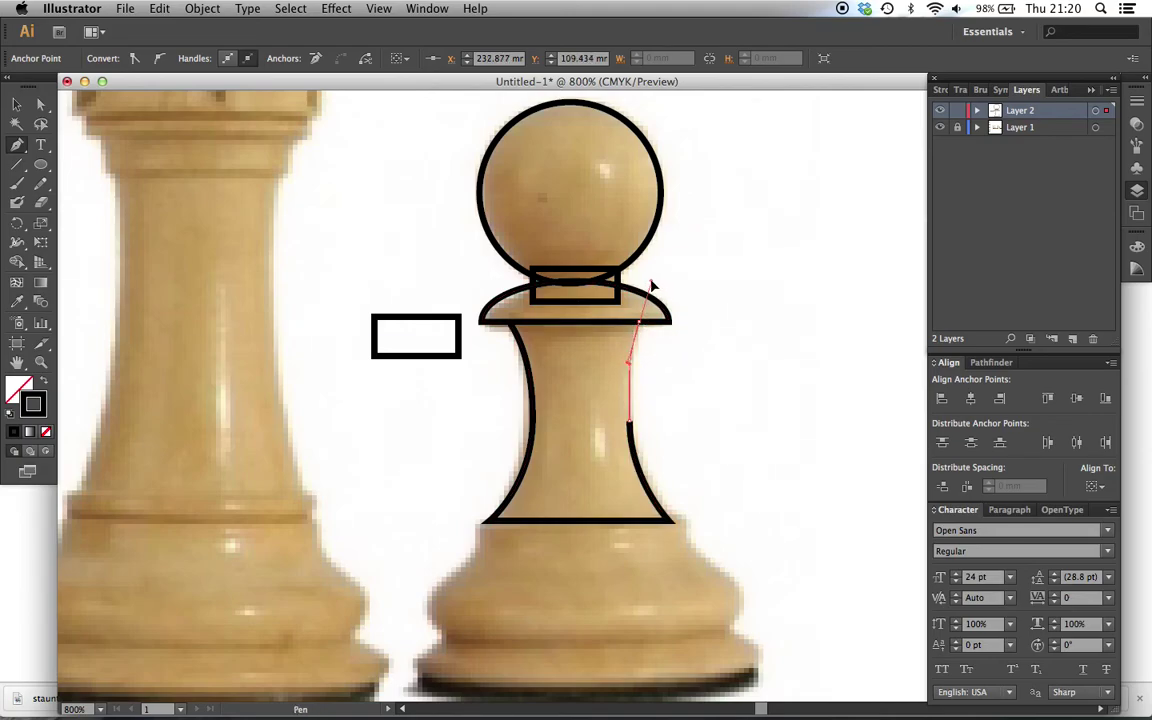
{"action": "left_click_drag", "start_coordinate": [637, 322], "coordinate": [650, 285]}
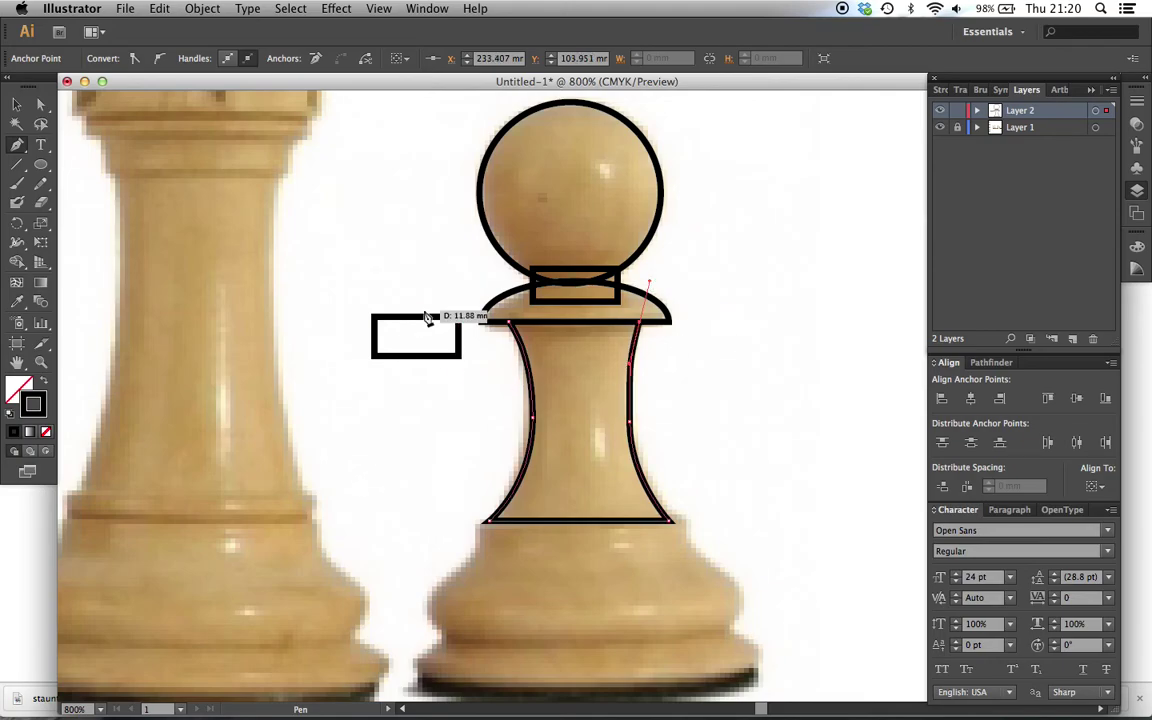
{"action": "key", "text": "super"}
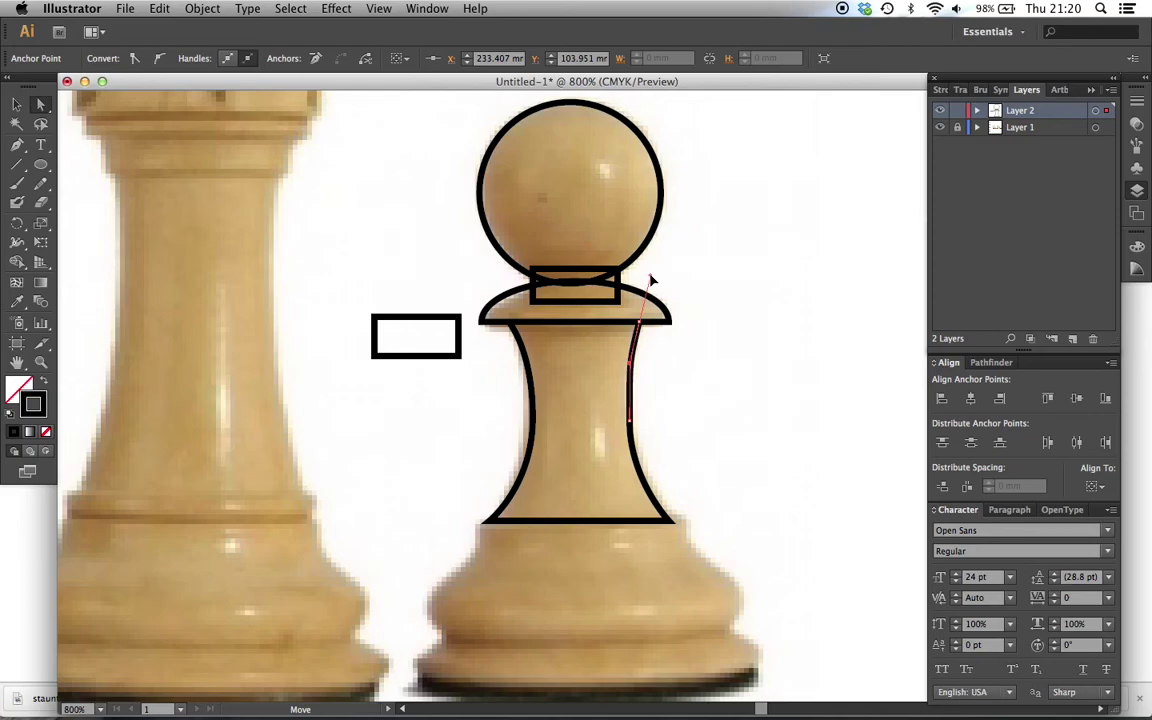
{"action": "left_click", "coordinate": [736, 404]}
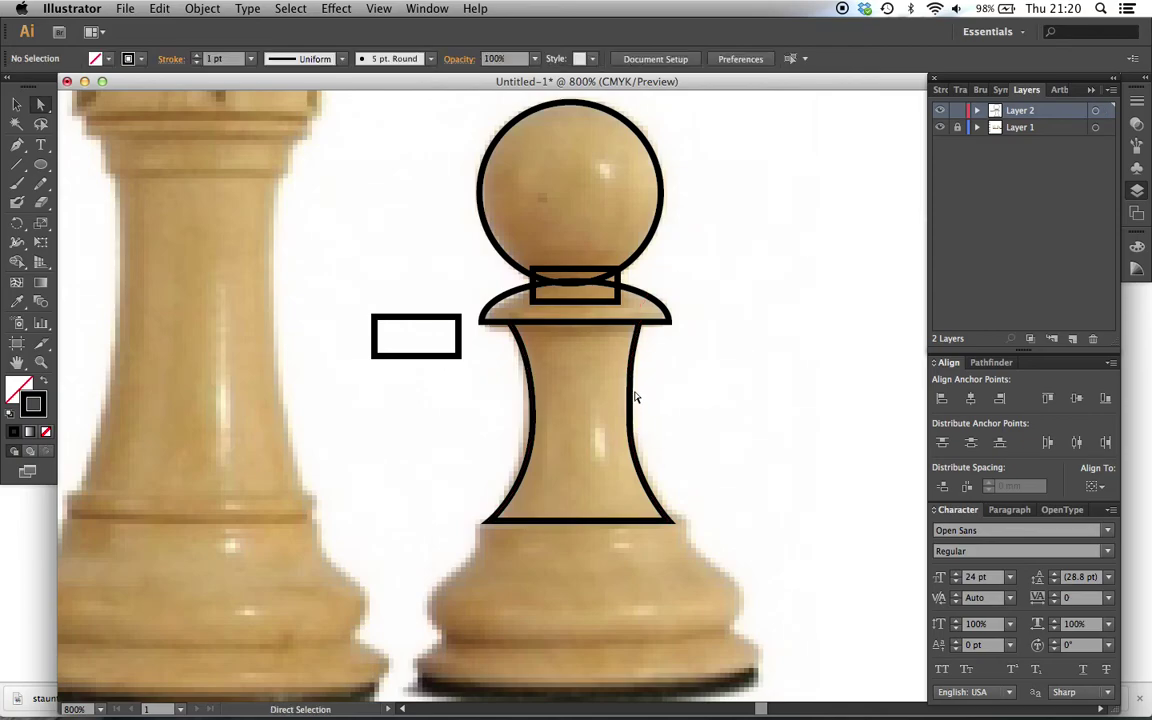
- Close the pawn's stem outline with a straight line between its two open upper ends using the Pen tool
{"action": "left_click", "coordinate": [540, 329]}
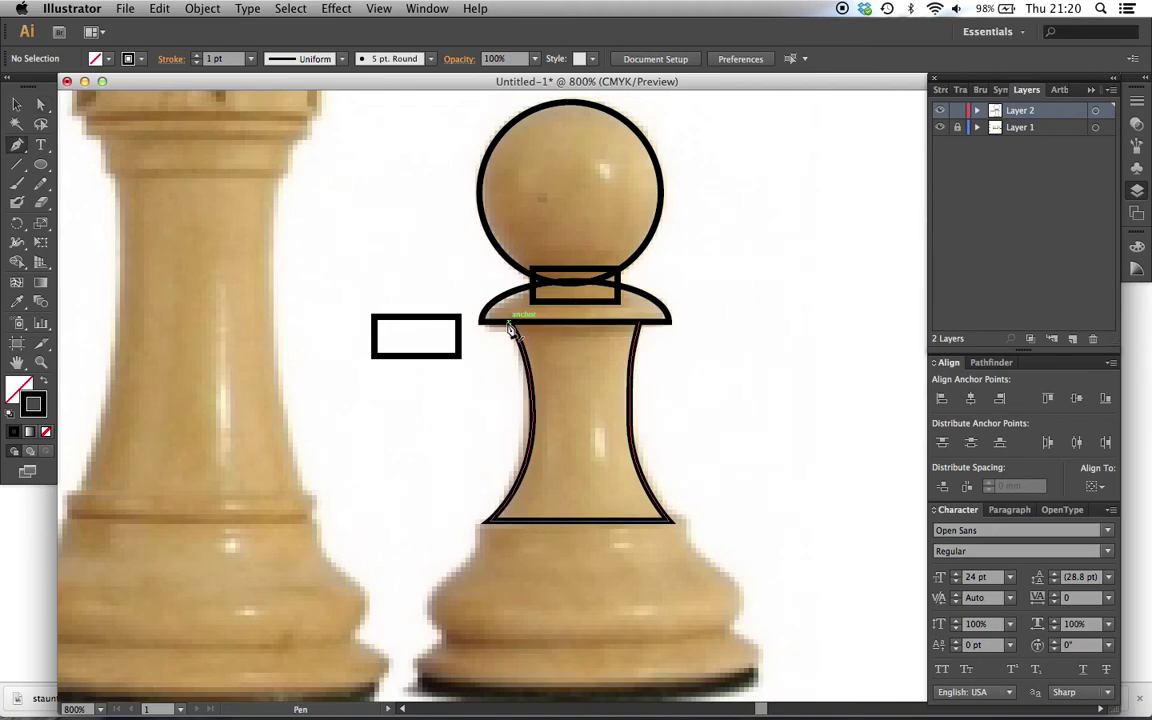
{"action": "key", "text": "p"}
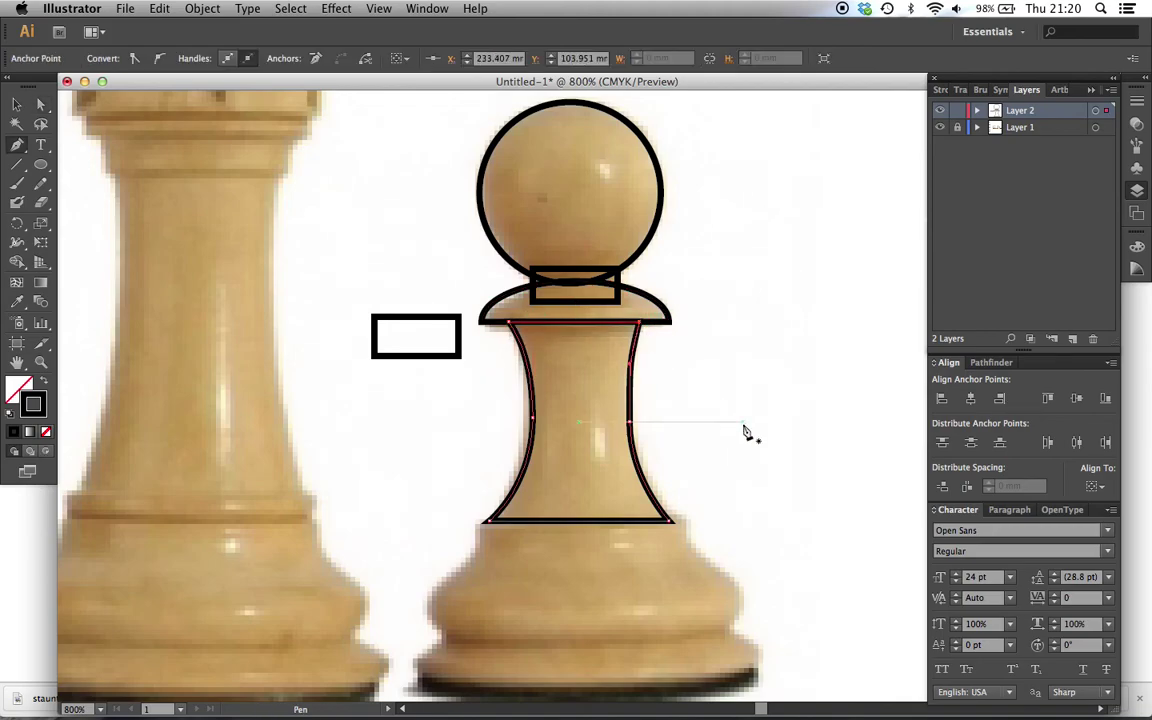
{"action": "key", "text": "v"}
{"action": "left_click", "coordinate": [743, 430]}
{"action": "key", "text": "super+minus"}
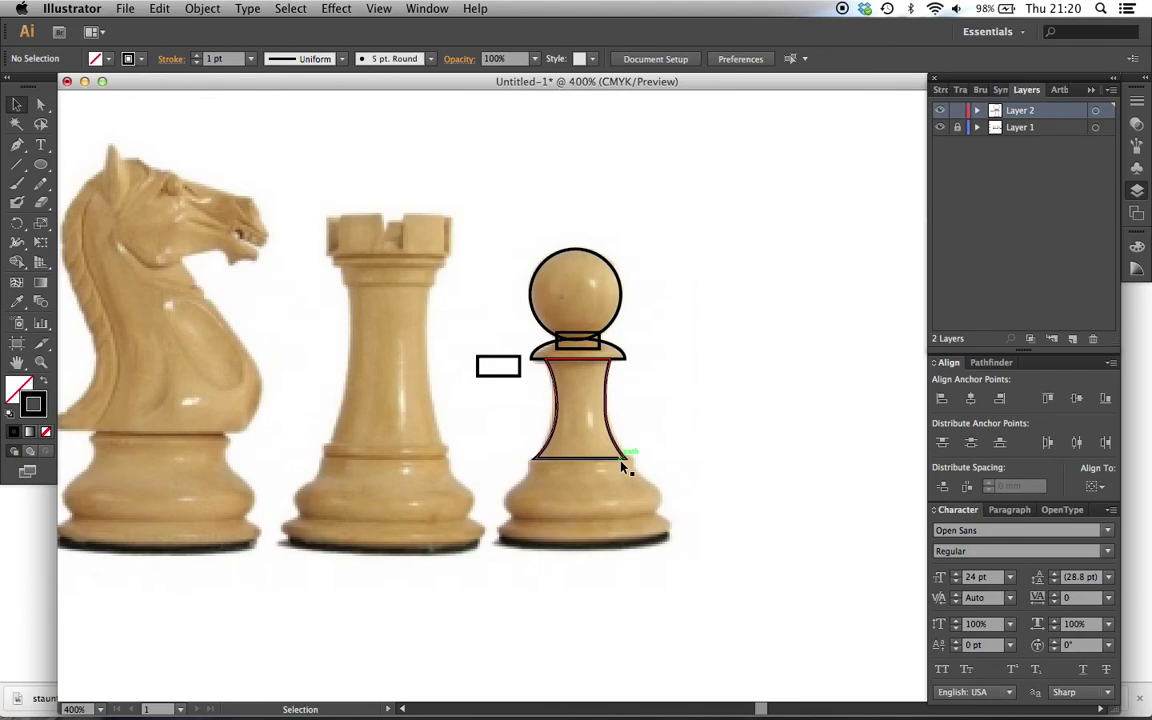
{"action": "key", "text": "super+shift+a"}
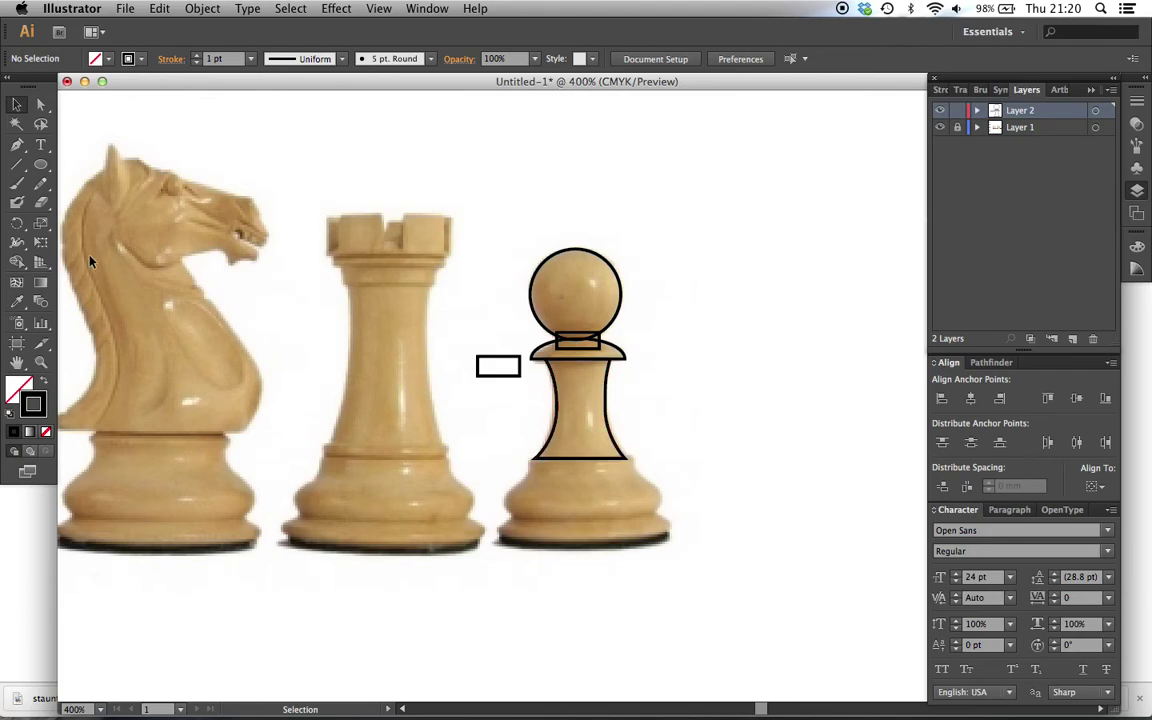
- Paint a winding black stroke with the Paintbrush and 5 pt. Round brush in the empty space beside the pawn
{"action": "left_click", "coordinate": [16, 183]}
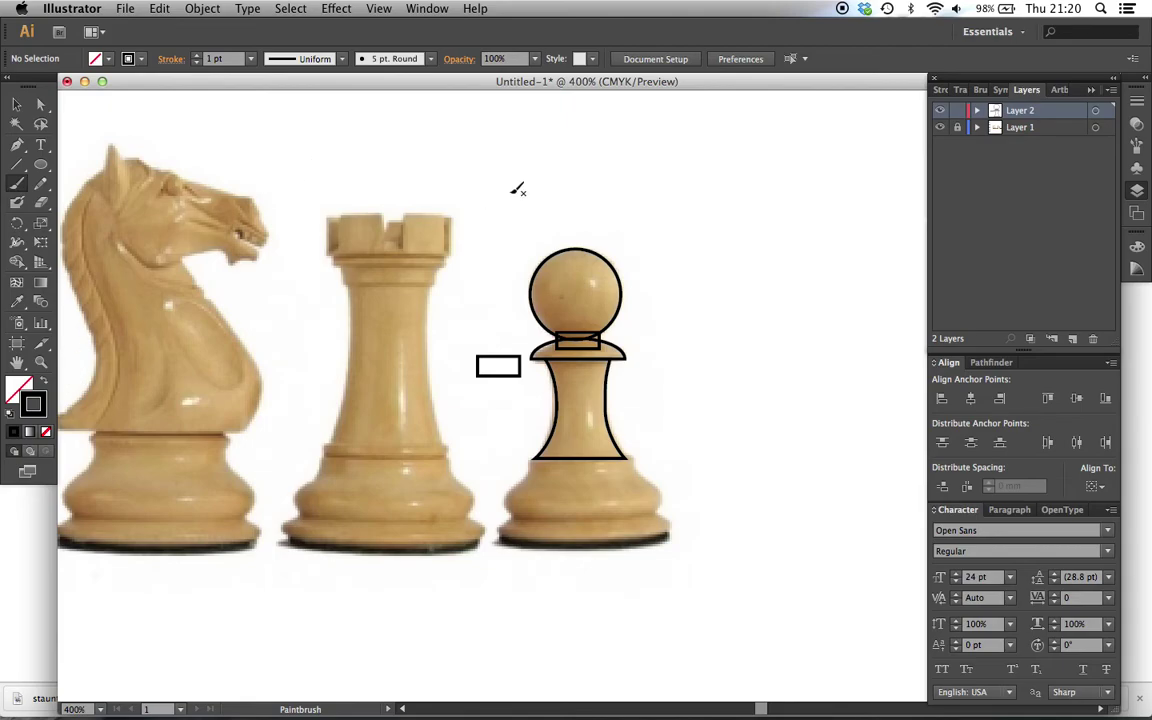
{"action": "scroll", "coordinate": [517, 188], "scroll_direction": "right", "scroll_amount": 5}
{"action": "scroll", "coordinate": [517, 188], "scroll_direction": "up", "scroll_amount": 4}
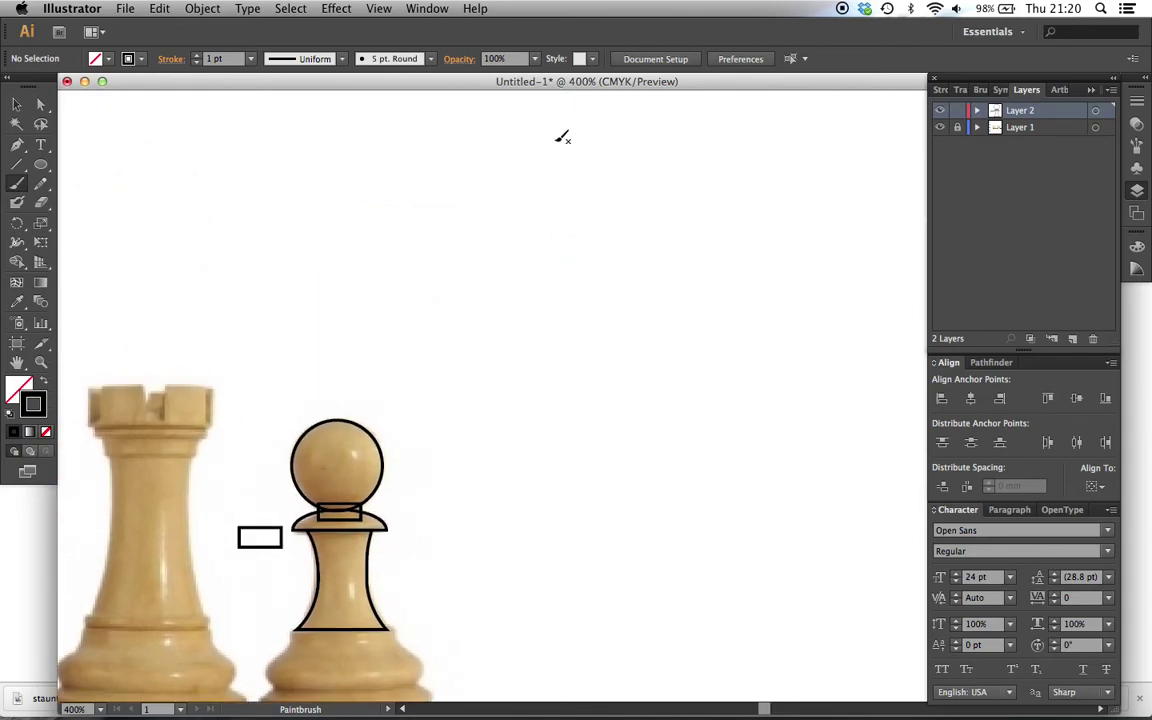
{"action": "mouse_move", "coordinate": [560, 136]}
{"action": "left_mouse_down"}
{"action": "mouse_move", "coordinate": [496, 296]}
{"action": "mouse_move", "coordinate": [643, 185]}
{"action": "mouse_move", "coordinate": [617, 413]}
{"action": "left_mouse_up"}
{"action": "mouse_move", "coordinate": [657, 365]}
{"action": "left_mouse_down"}
{"action": "mouse_move", "coordinate": [738, 243]}
{"action": "mouse_move", "coordinate": [687, 389]}
{"action": "mouse_move", "coordinate": [790, 205]}
{"action": "left_mouse_up"}
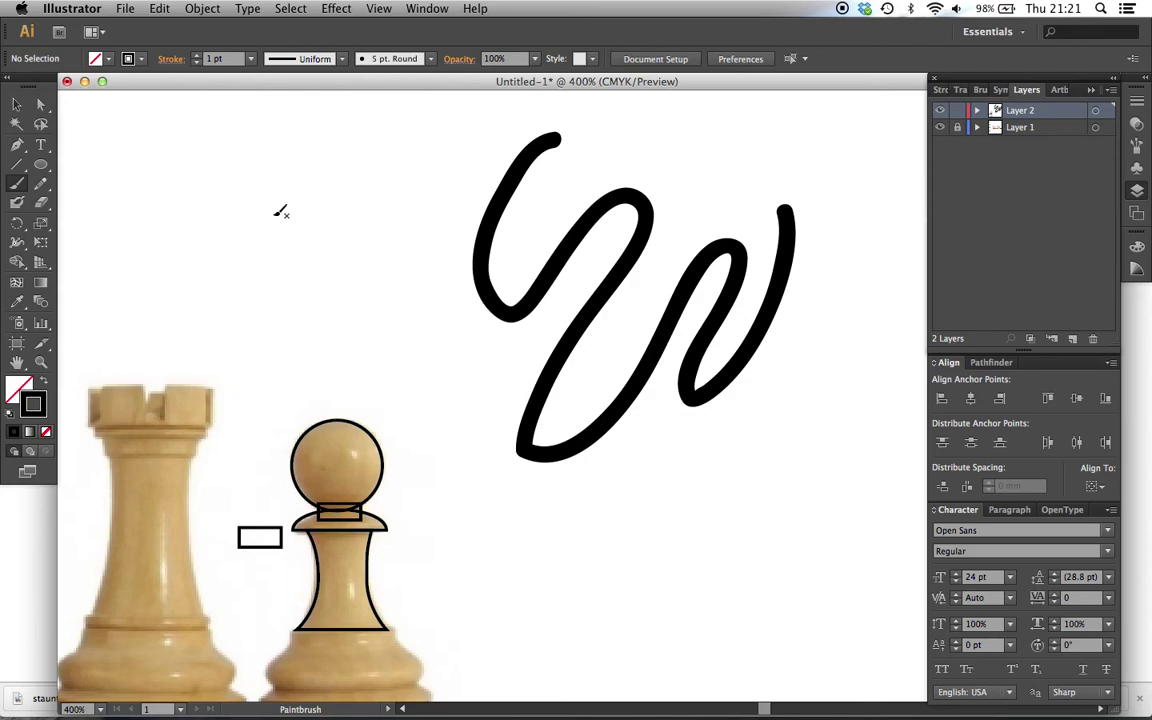
- Set the fill to yellow, choose the Charcoal - Feather brush and paint freehand strokes over the black squiggle
{"action": "left_click", "coordinate": [17, 391]}
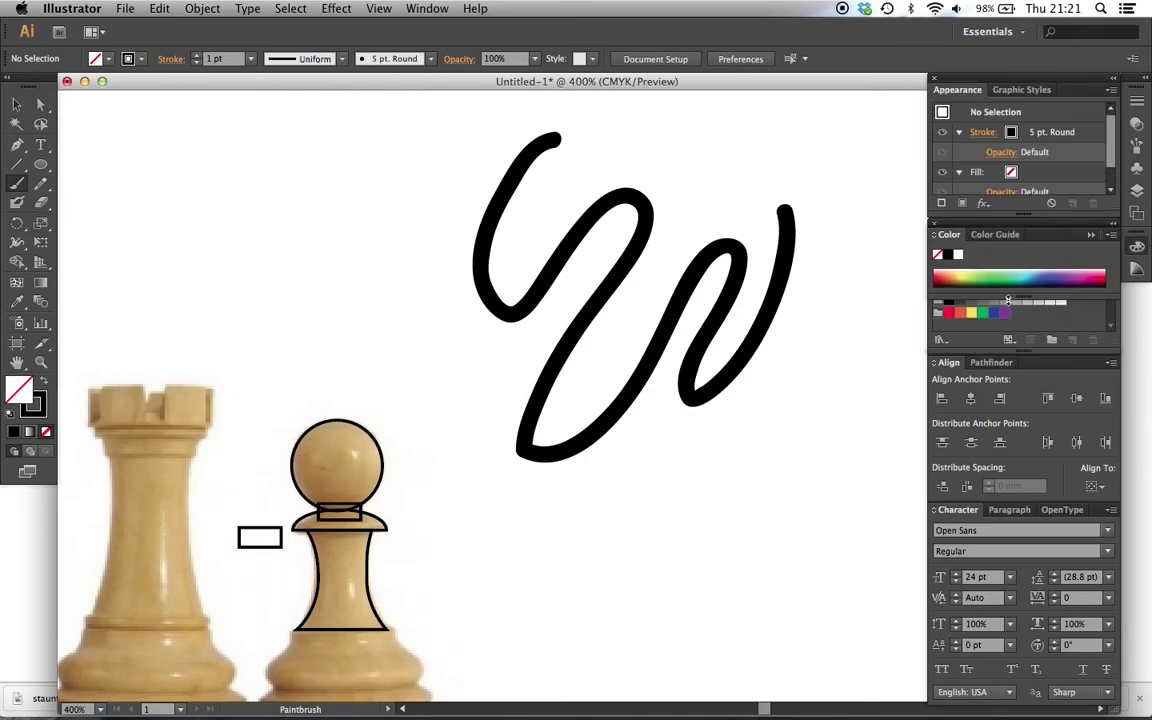
{"action": "left_click", "coordinate": [993, 256]}
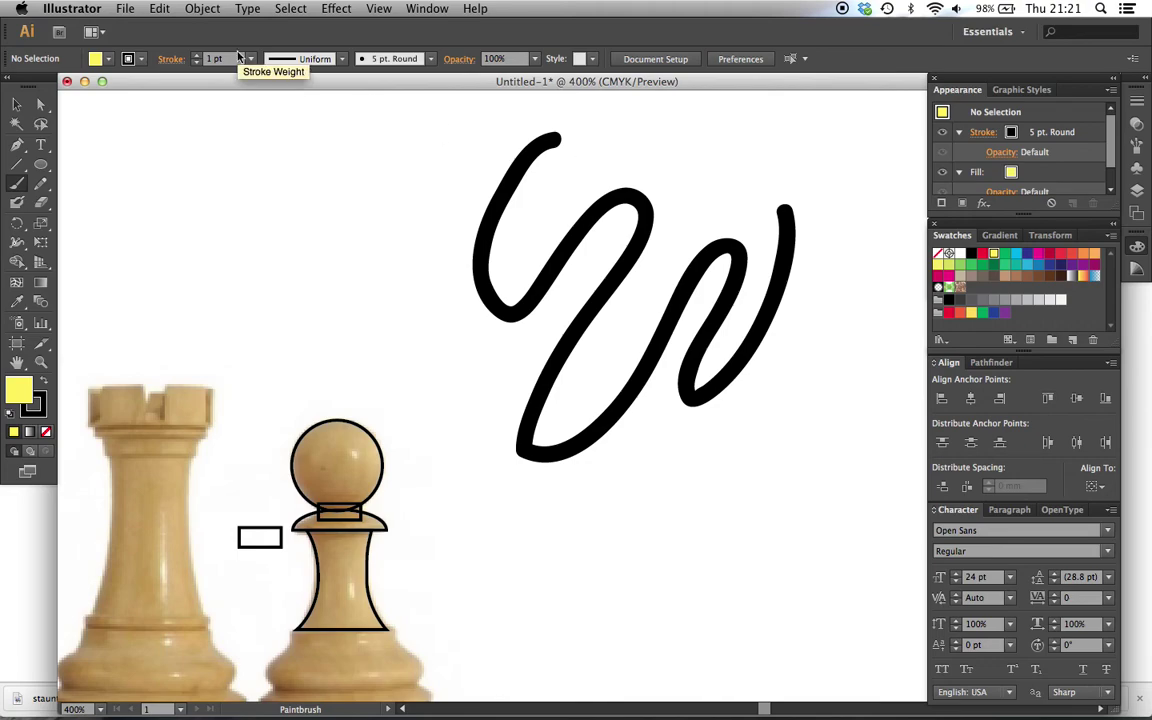
{"action": "left_click", "coordinate": [431, 61]}
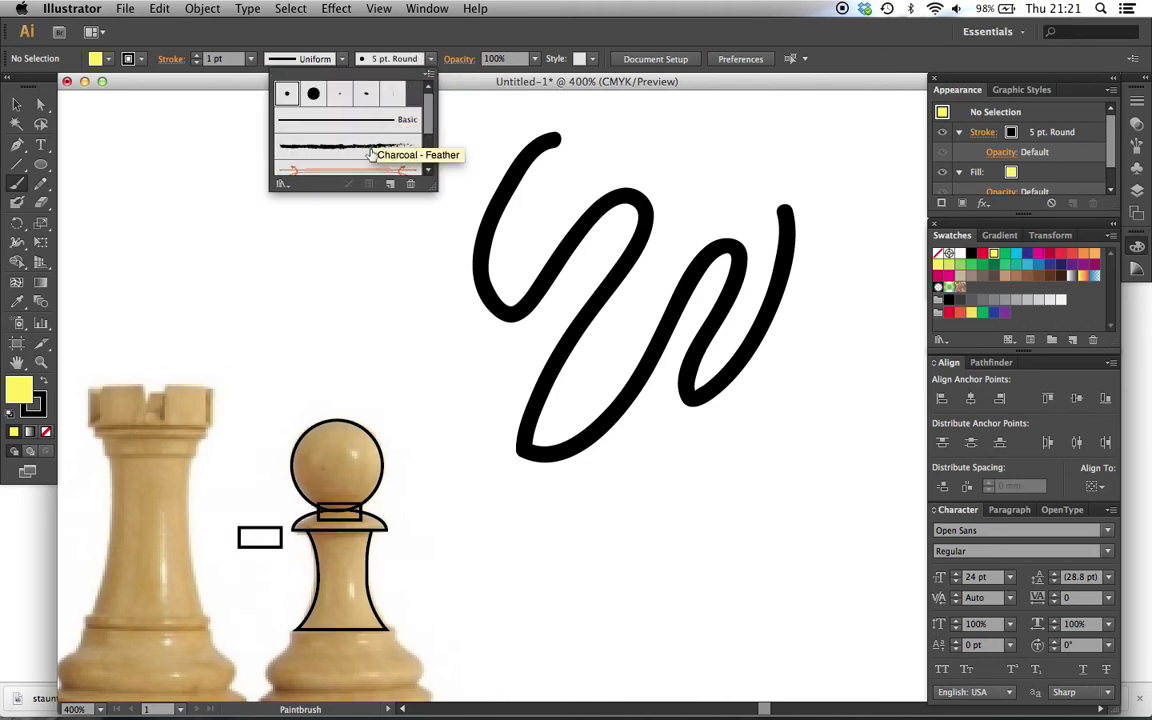
{"action": "left_click", "coordinate": [334, 145]}
{"action": "left_click", "coordinate": [595, 150]}
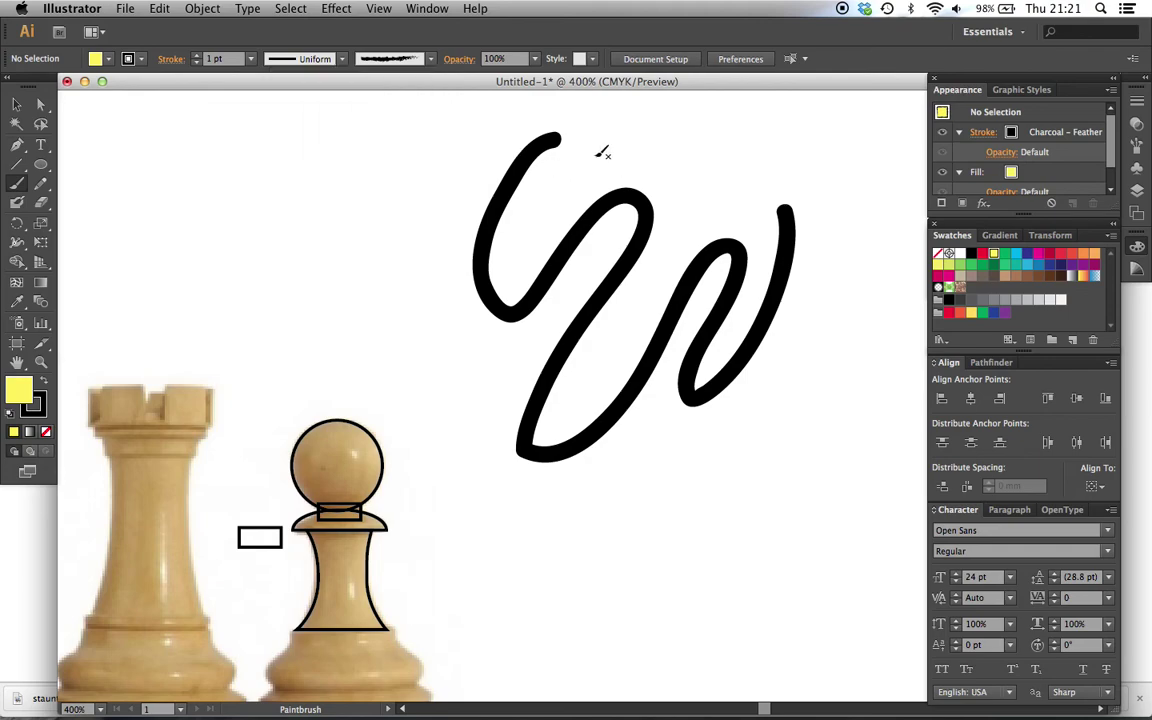
{"action": "mouse_move", "coordinate": [590, 148]}
{"action": "left_mouse_down"}
{"action": "mouse_move", "coordinate": [528, 216]}
{"action": "mouse_move", "coordinate": [533, 263]}
{"action": "mouse_move", "coordinate": [636, 136]}
{"action": "mouse_move", "coordinate": [662, 167]}
{"action": "mouse_move", "coordinate": [638, 294]}
{"action": "mouse_move", "coordinate": [606, 360]}
{"action": "mouse_move", "coordinate": [720, 178]}
{"action": "left_mouse_up"}
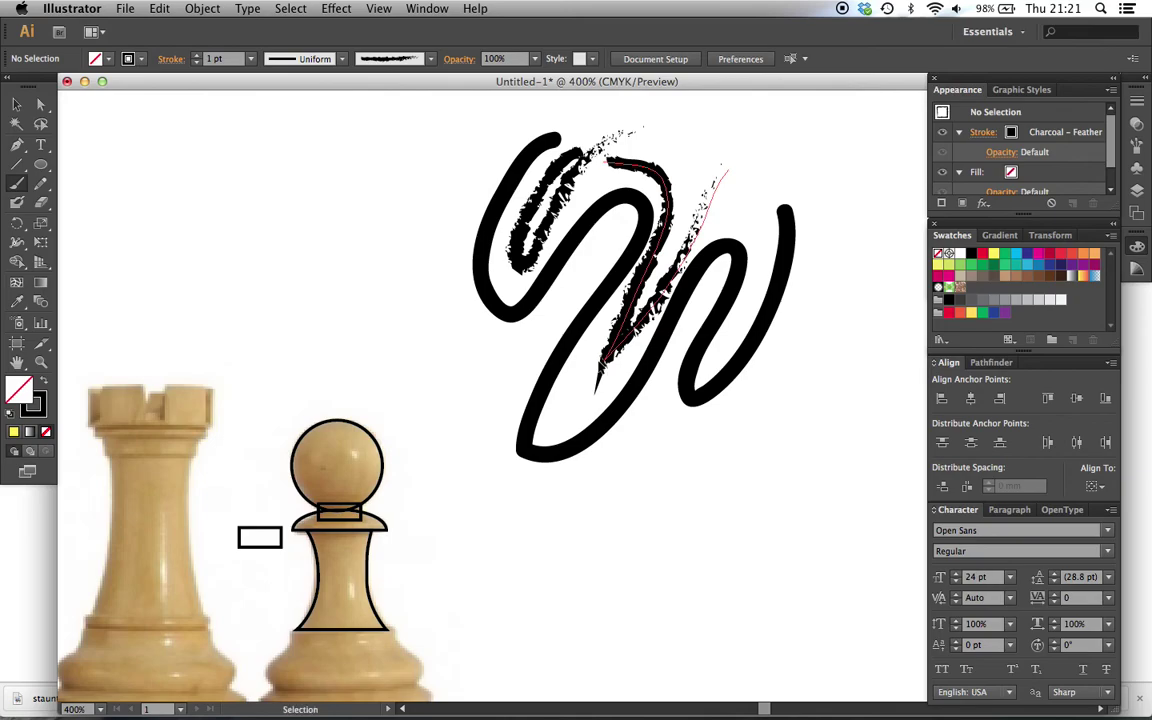
- Undo the charcoal brush strokes and delete the remaining black squiggle
{"action": "key", "text": "super+z"}
{"action": "key", "text": "super+z"}
{"action": "key", "text": "super+z"}
{"action": "key", "text": "super+z"}
{"action": "left_click", "coordinate": [16, 103]}
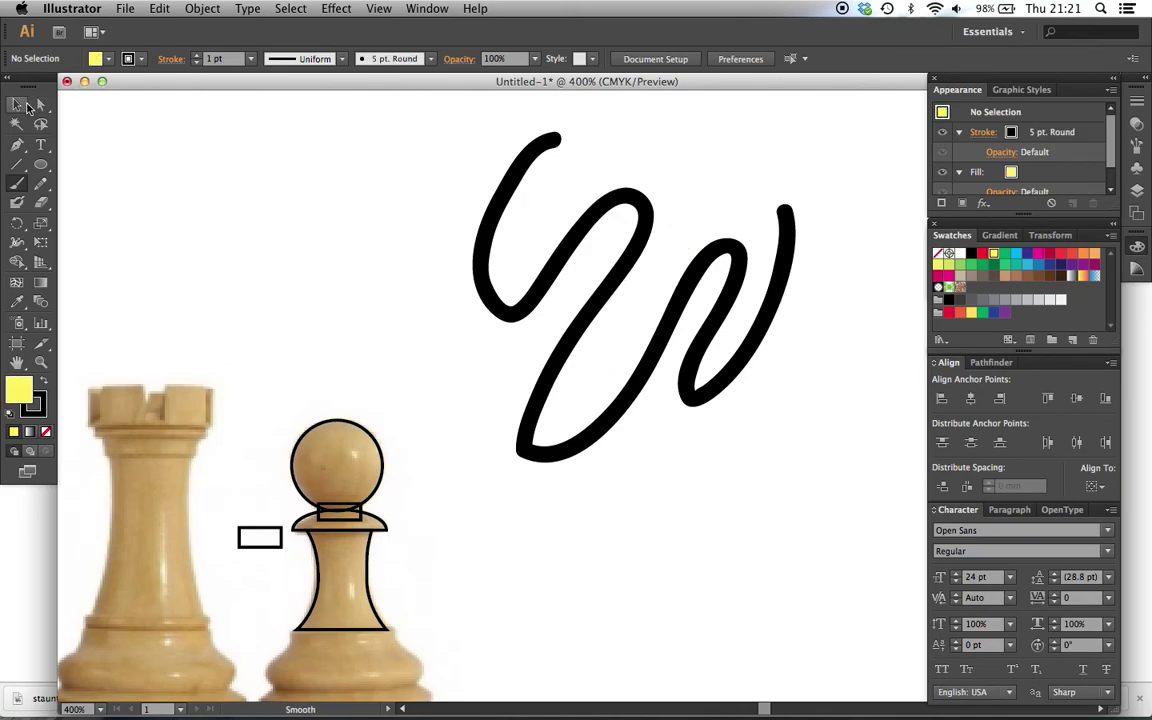
{"action": "mouse_move", "coordinate": [434, 222]}
{"action": "left_mouse_down"}
{"action": "mouse_move", "coordinate": [661, 296]}
{"action": "mouse_move", "coordinate": [750, 340]}
{"action": "left_mouse_up"}
{"action": "key", "text": "Delete"}
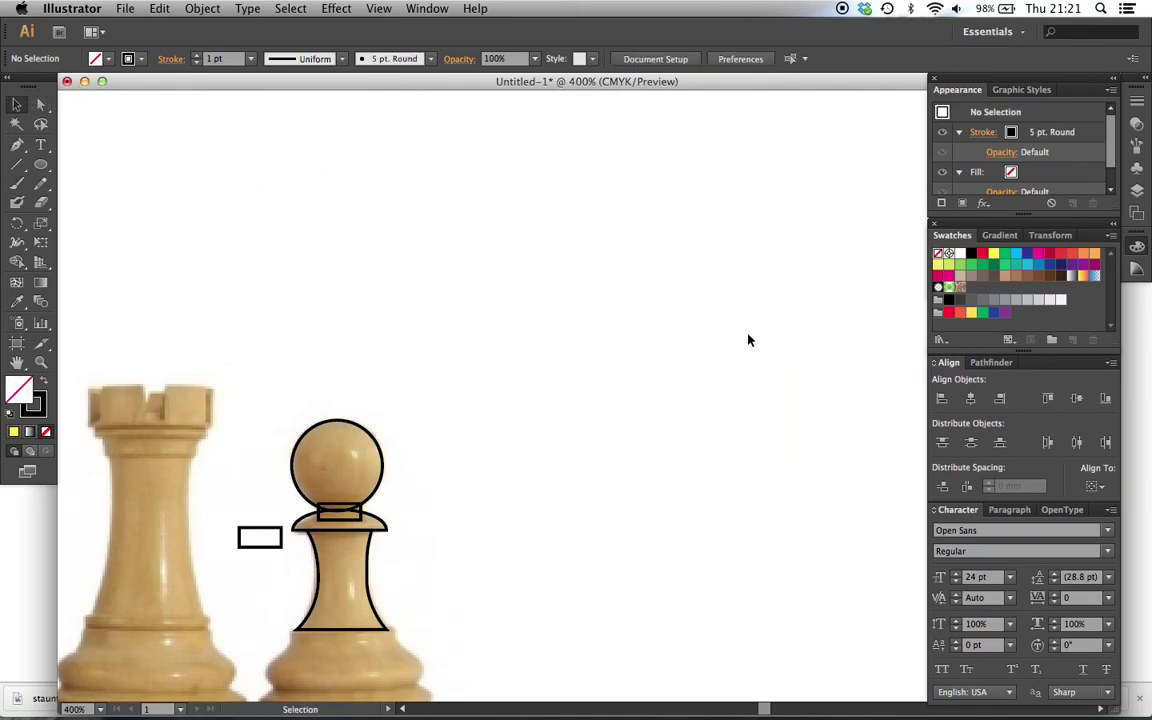
- Examine the traced pawn up close and against the full row of chess pieces
{"action": "scroll", "coordinate": [748, 340], "scroll_direction": "left", "scroll_amount": 3}
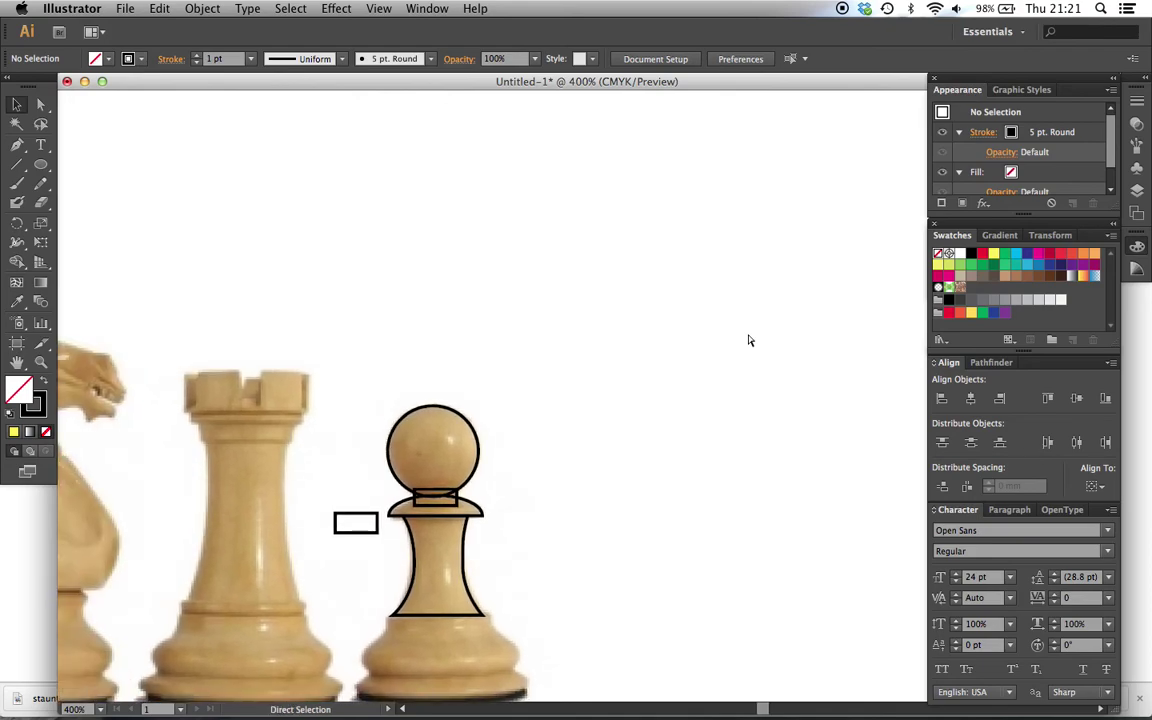
{"action": "key", "text": "super+minus"}
{"action": "scroll", "coordinate": [748, 340], "scroll_direction": "left", "scroll_amount": 2}
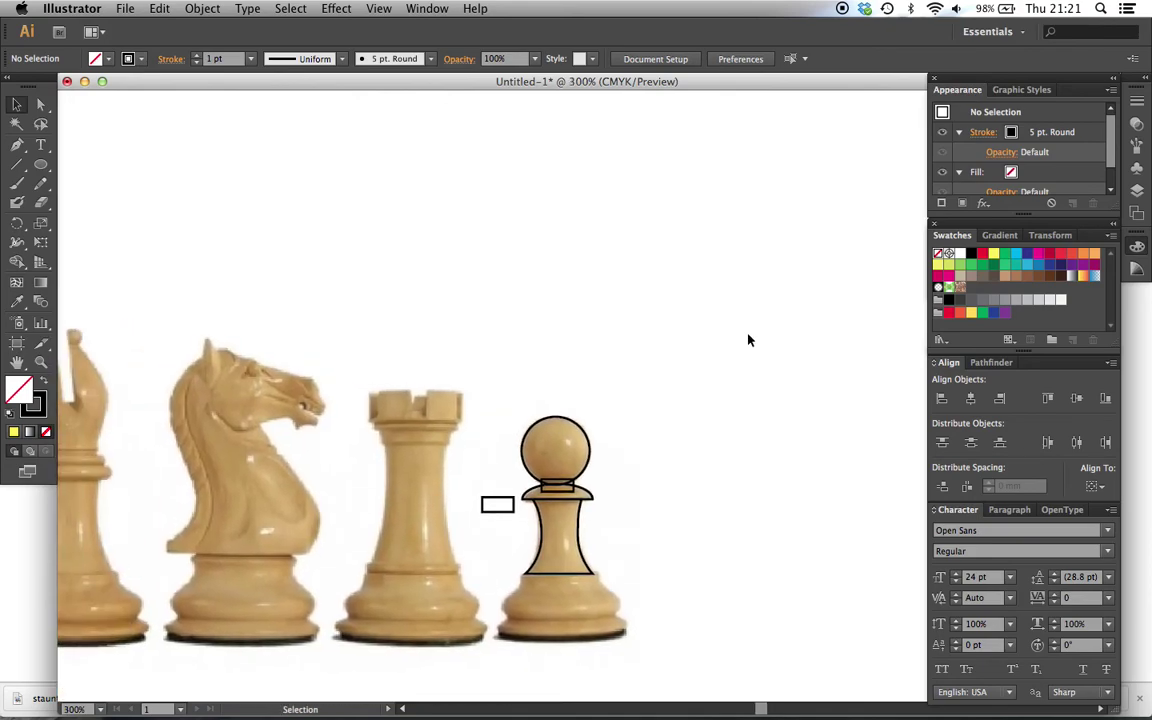
{"action": "key", "text": "super+minus"}
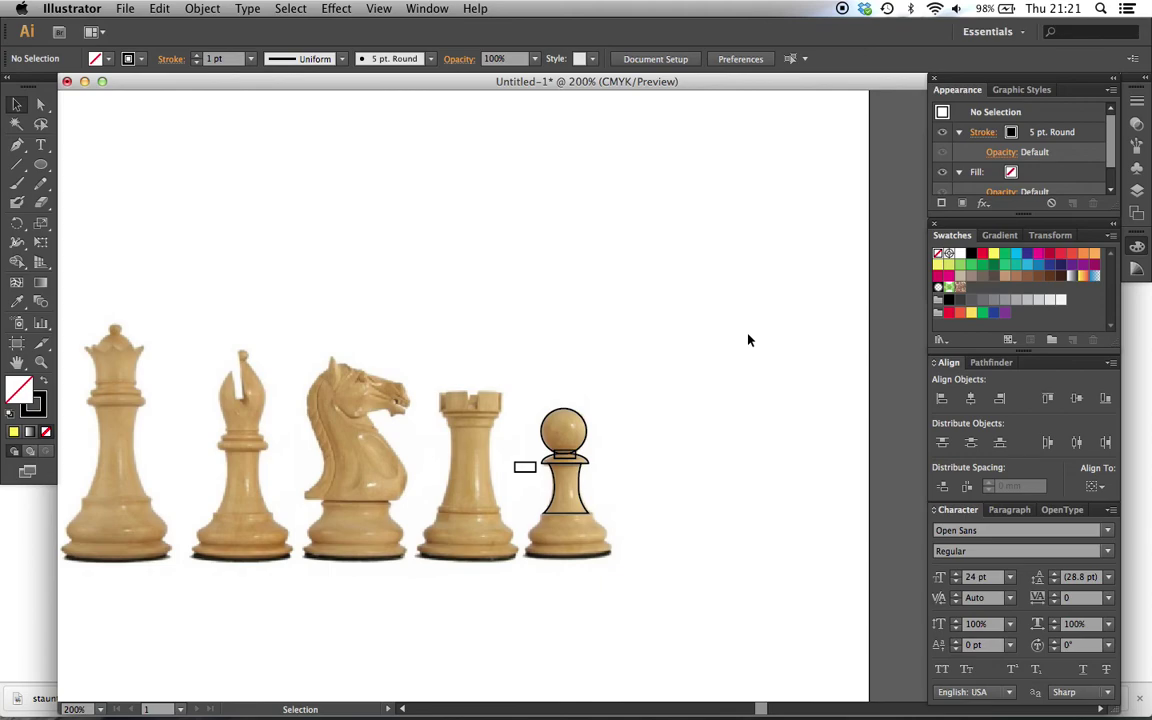
{"action": "key", "text": "super+equal"}
{"action": "key", "text": "super+equal"}
{"action": "key", "text": "super+equal"}
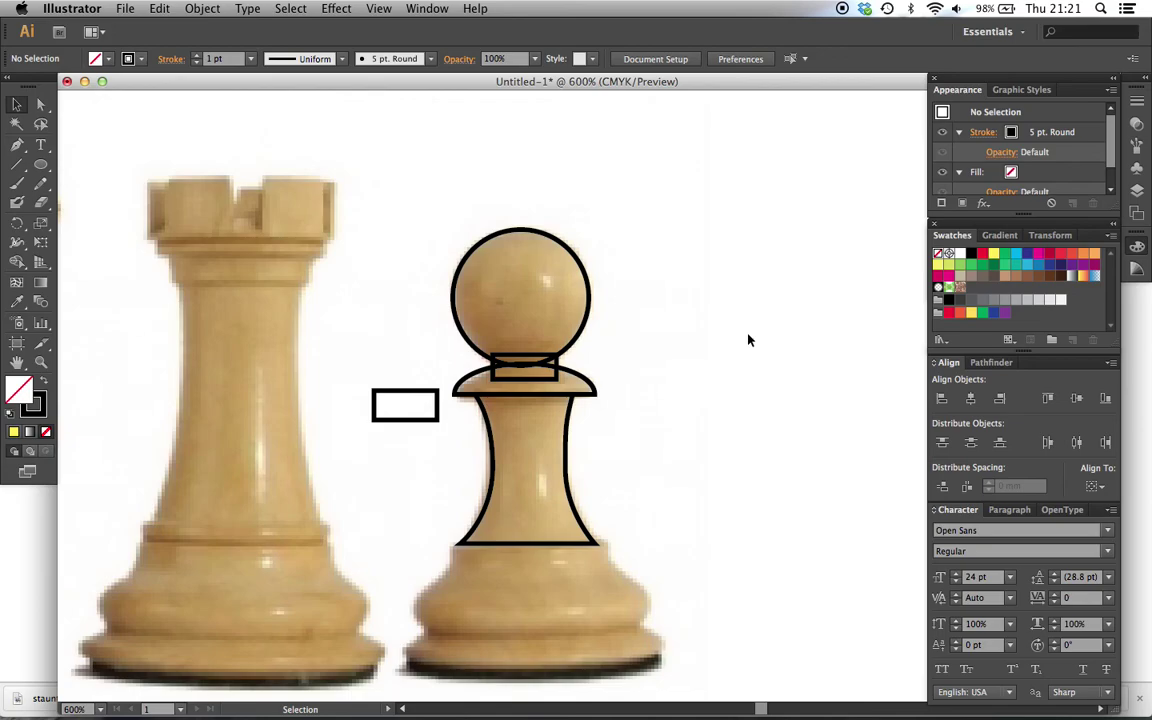
{"action": "key", "text": "super+minus"}
{"action": "key", "text": "super+minus"}
{"action": "key", "text": "super+minus"}
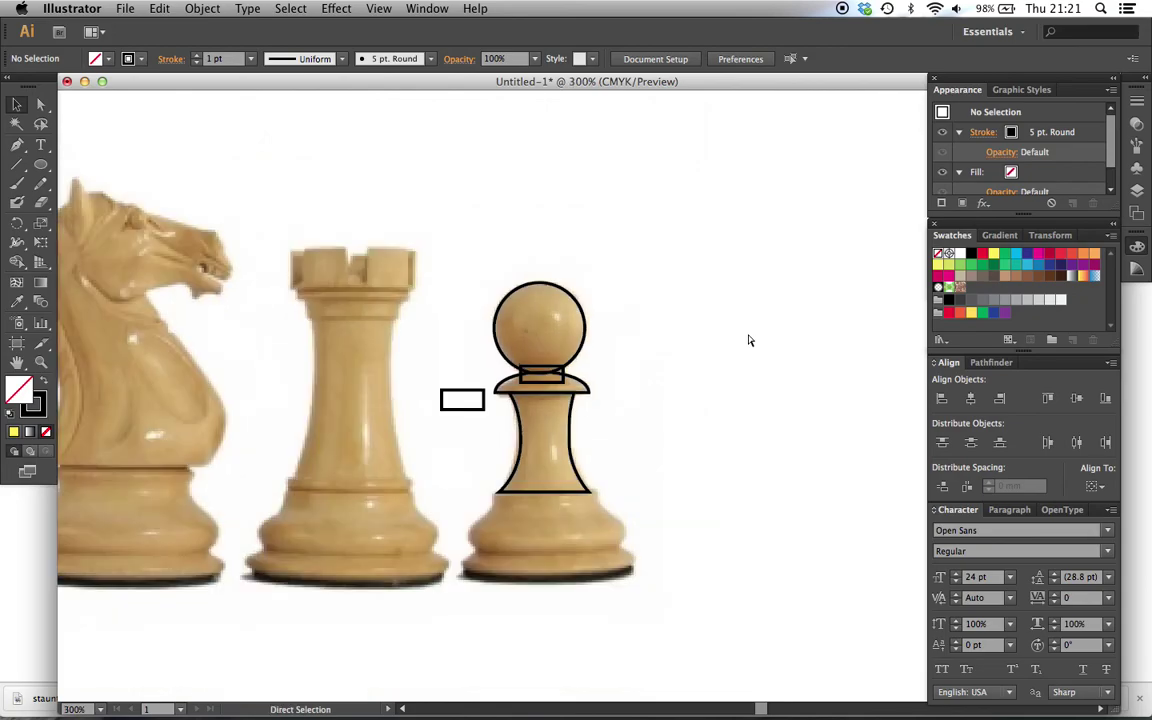
{"action": "key", "text": "super+minus"}
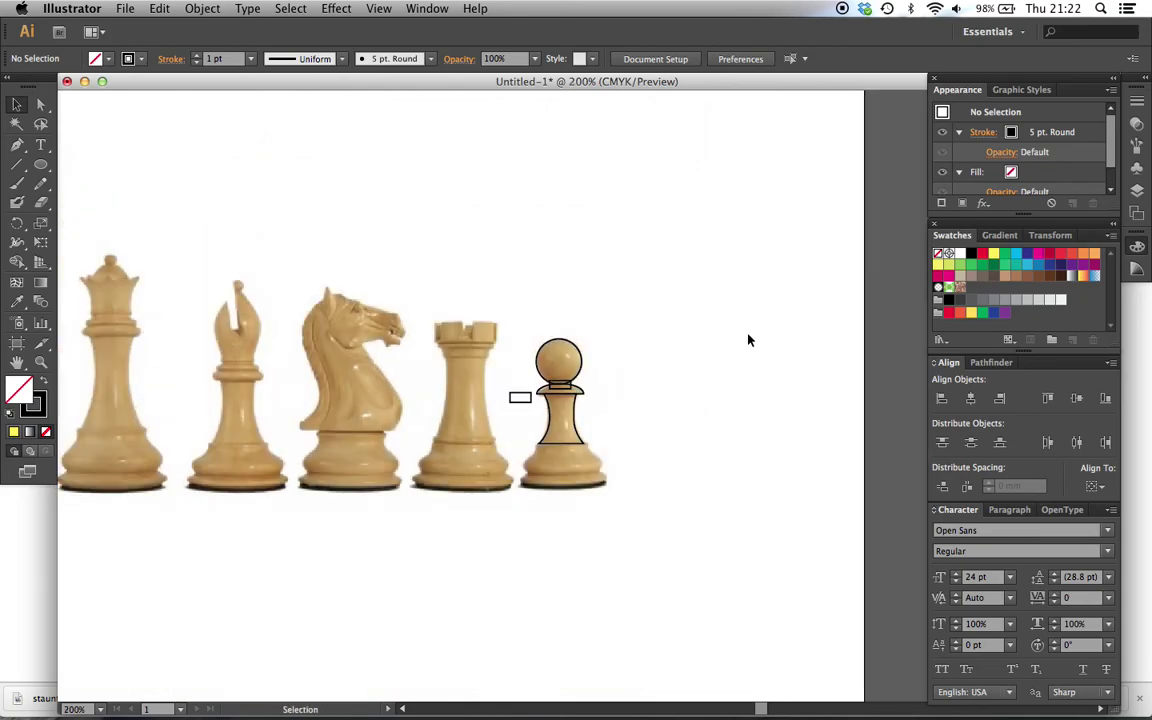
{"action": "scroll", "coordinate": [501, 249], "scroll_direction": "left", "scroll_amount": 5}
{"action": "scroll", "coordinate": [501, 249], "scroll_direction": "up", "scroll_amount": 1}
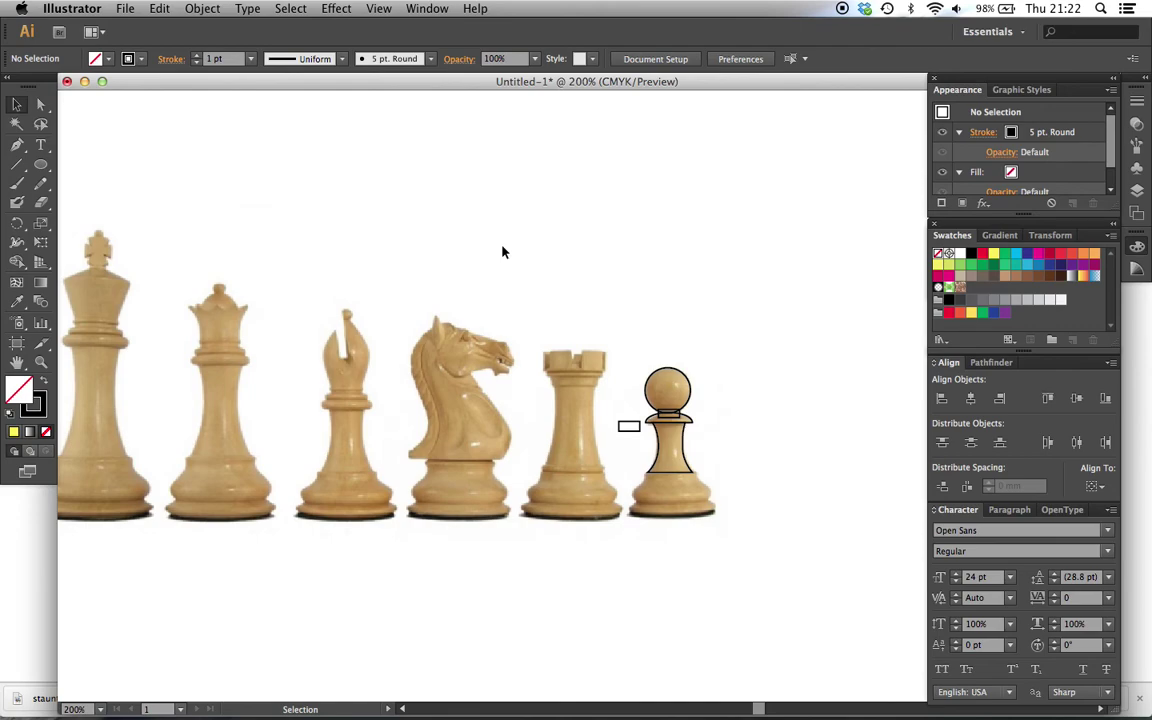
{"action": "scroll", "coordinate": [503, 252], "scroll_direction": "left", "scroll_amount": 5}
{"action": "scroll", "coordinate": [503, 252], "scroll_direction": "up", "scroll_amount": 2}
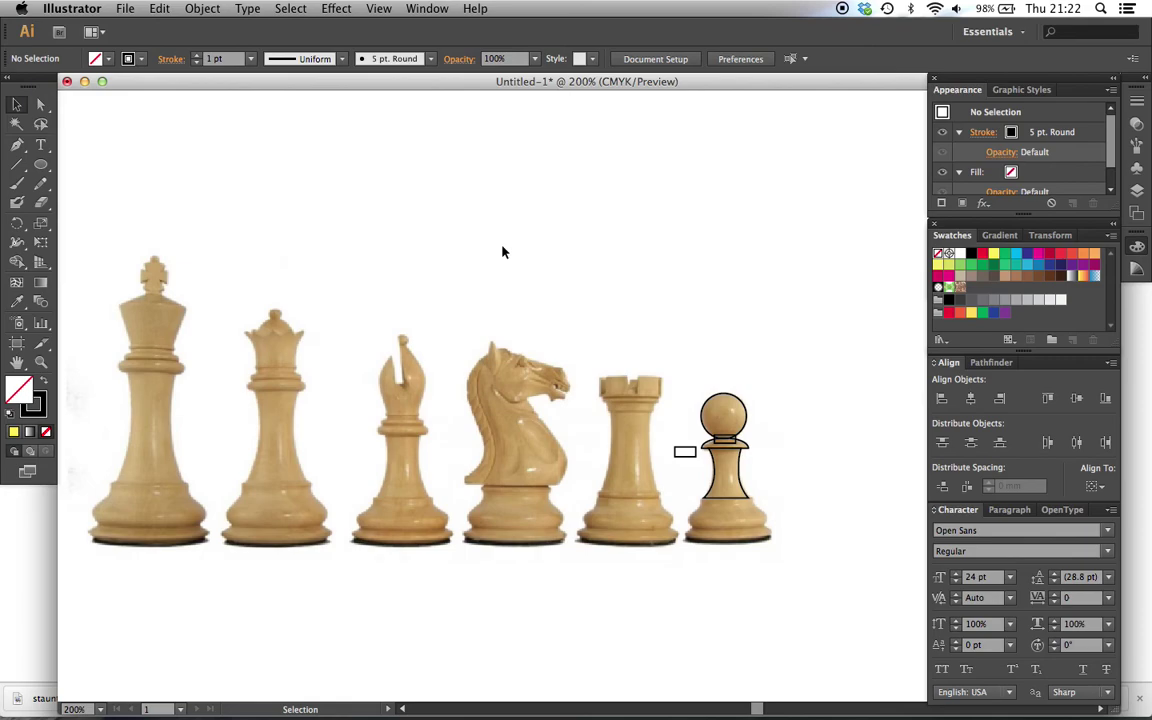
- Draw a straight horizontal line with the Pen tool in the empty space above the knight and rook, using a black stroke and no fill
{"action": "left_click", "coordinate": [18, 146]}
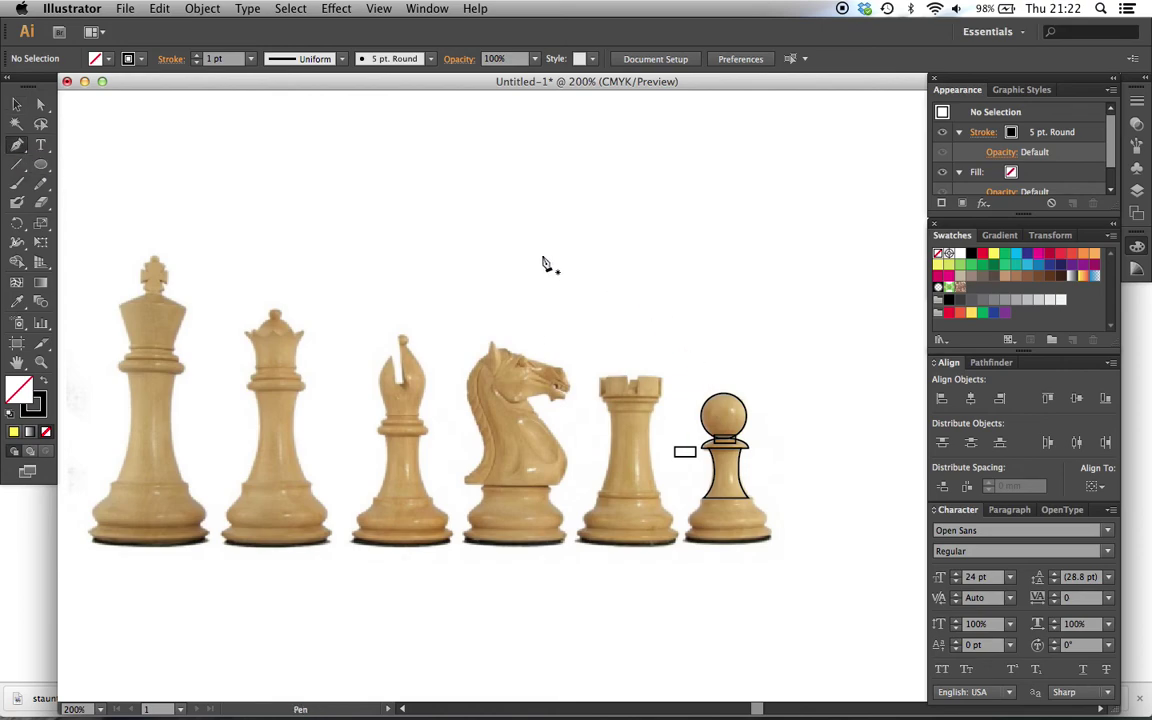
{"action": "left_click", "coordinate": [33, 404]}
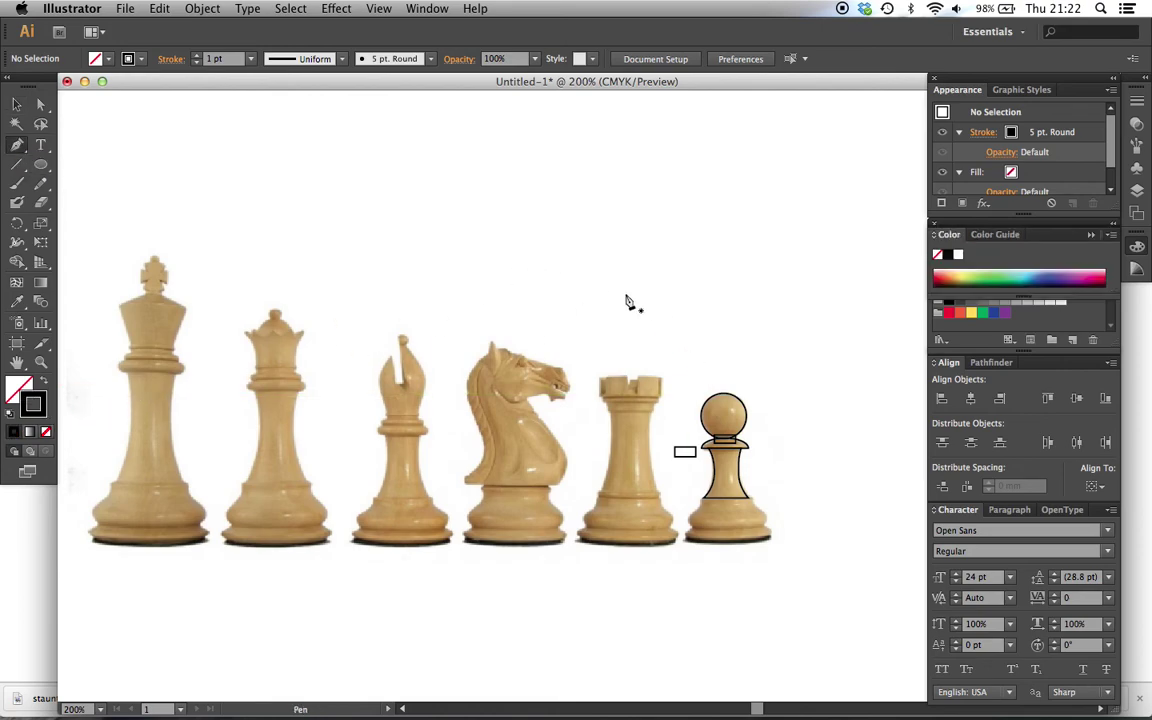
{"action": "left_click", "coordinate": [541, 233]}
{"action": "left_click", "coordinate": [712, 233]}
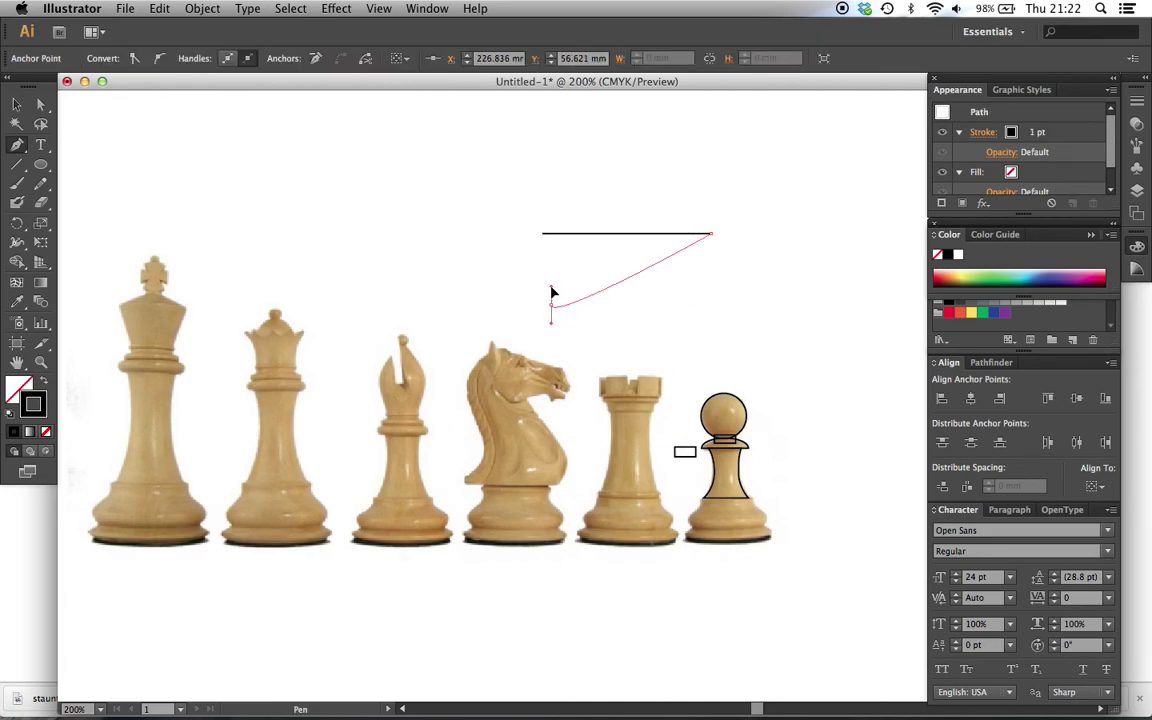
{"action": "key", "text": "v"}
{"action": "left_click", "coordinate": [550, 308]}
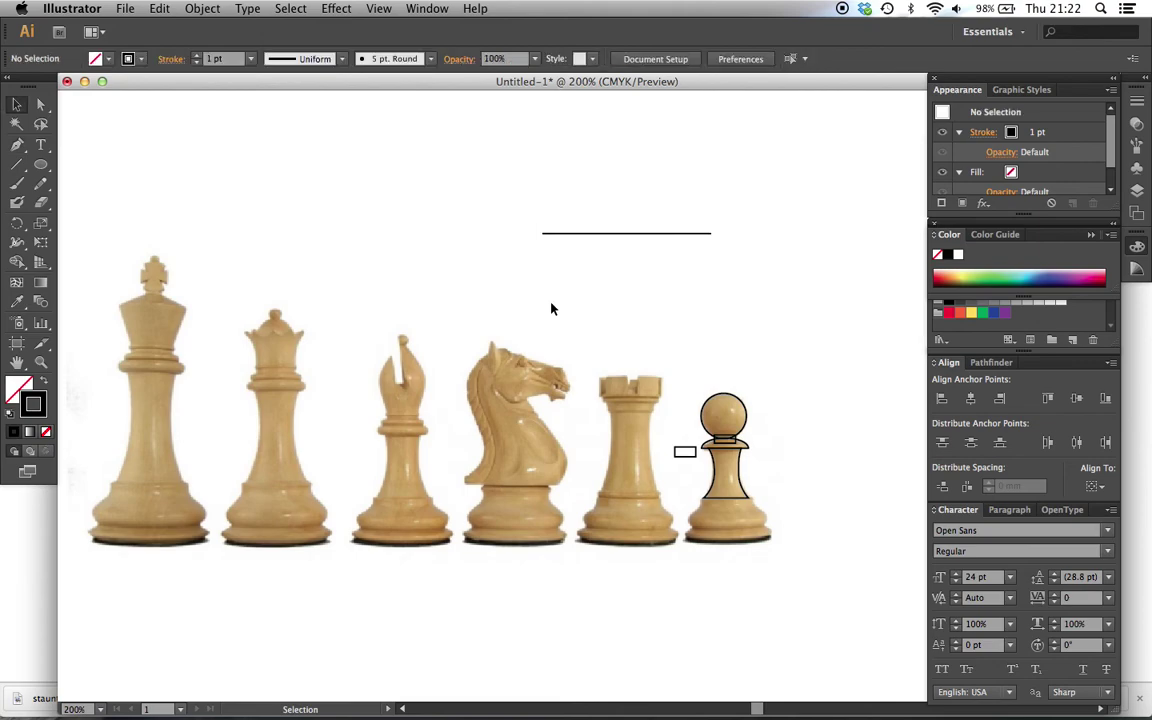
- Draw a symmetrical arch about 20 mm wide with the Pen tool, using two curved anchor points below the horizontal line
{"action": "key", "text": "p"}
{"action": "left_click_drag", "start_coordinate": [653, 335], "coordinate": [654, 268]}
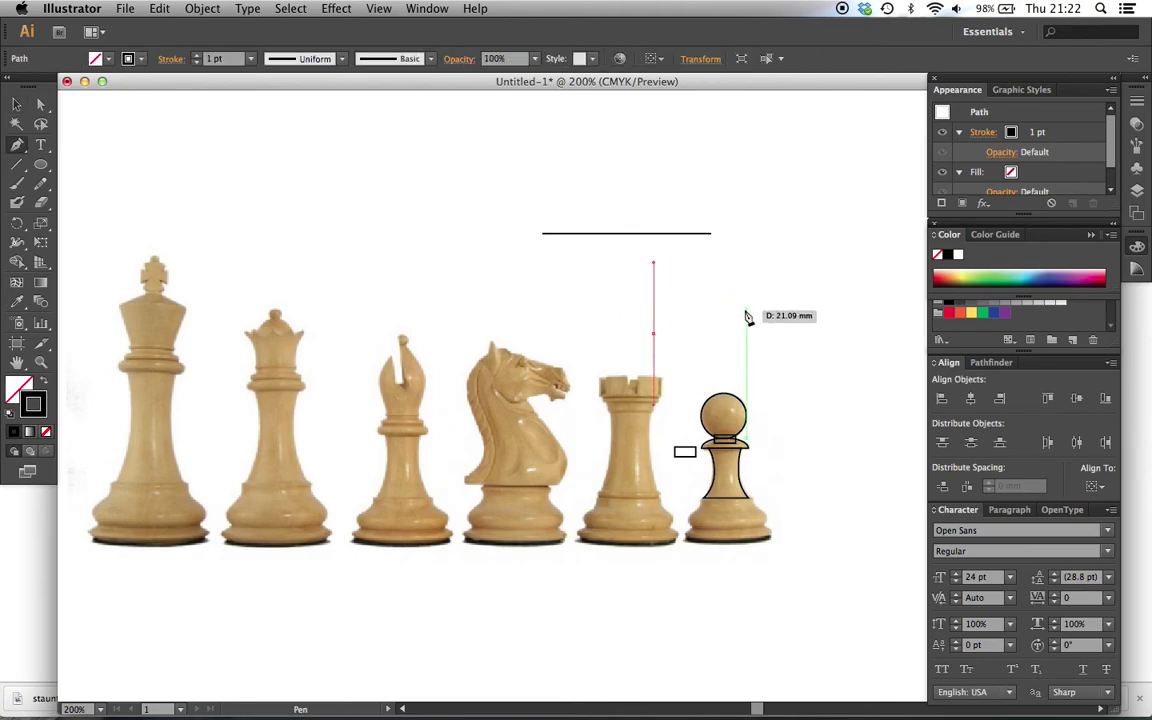
{"action": "left_click_drag", "start_coordinate": [746, 335], "coordinate": [746, 388]}
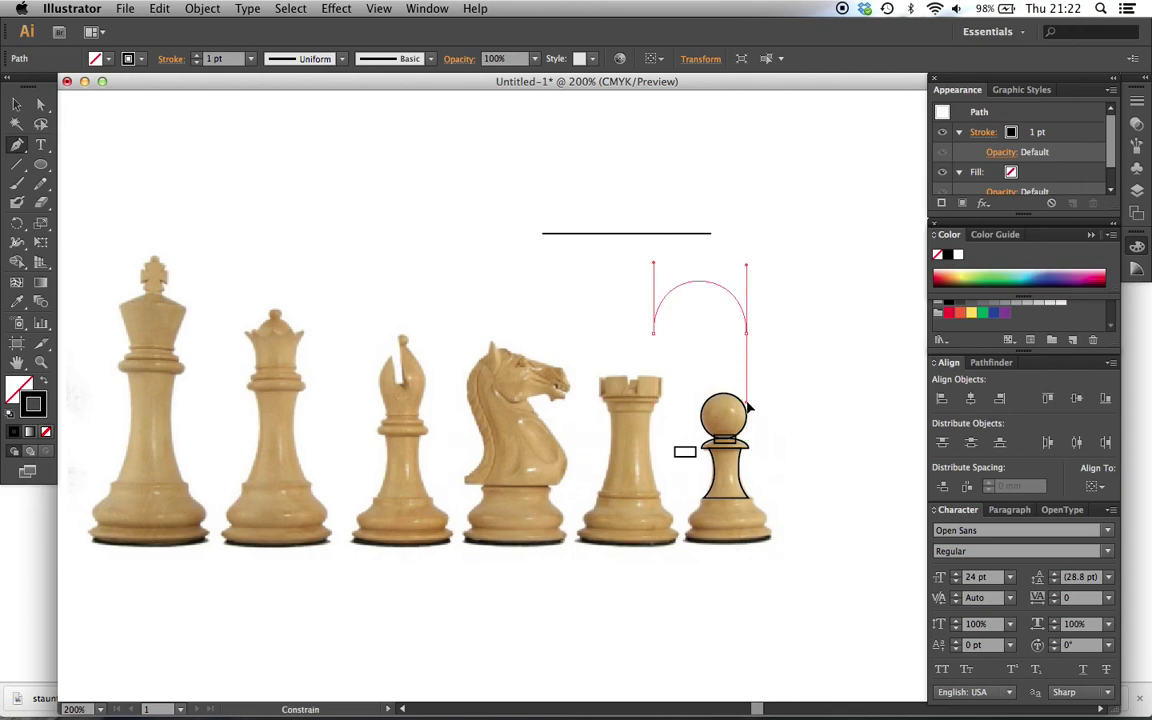
{"action": "key", "text": "v"}
{"action": "left_click", "coordinate": [817, 311]}
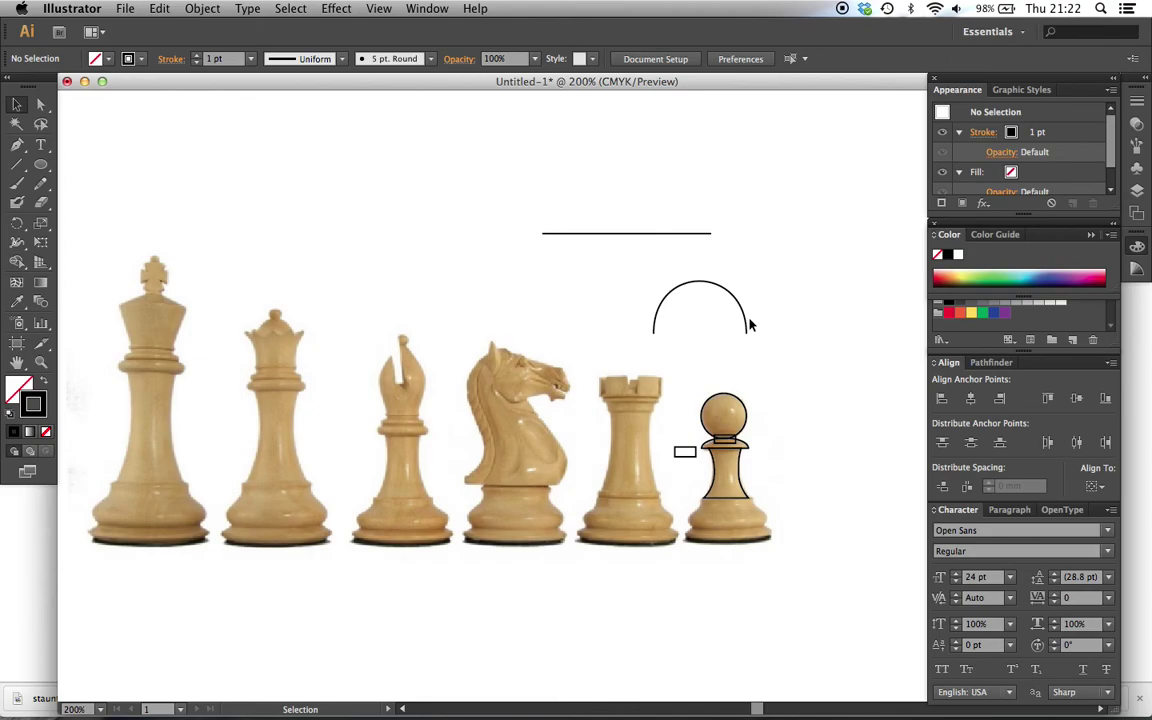
- Trace a curved Pen path along the top of the knight's head, from behind the ear to just past the brow
{"action": "key", "text": "a"}
{"action": "key", "text": "super+equal"}
{"action": "key", "text": "super+equal"}
{"action": "key", "text": "super+equal"}
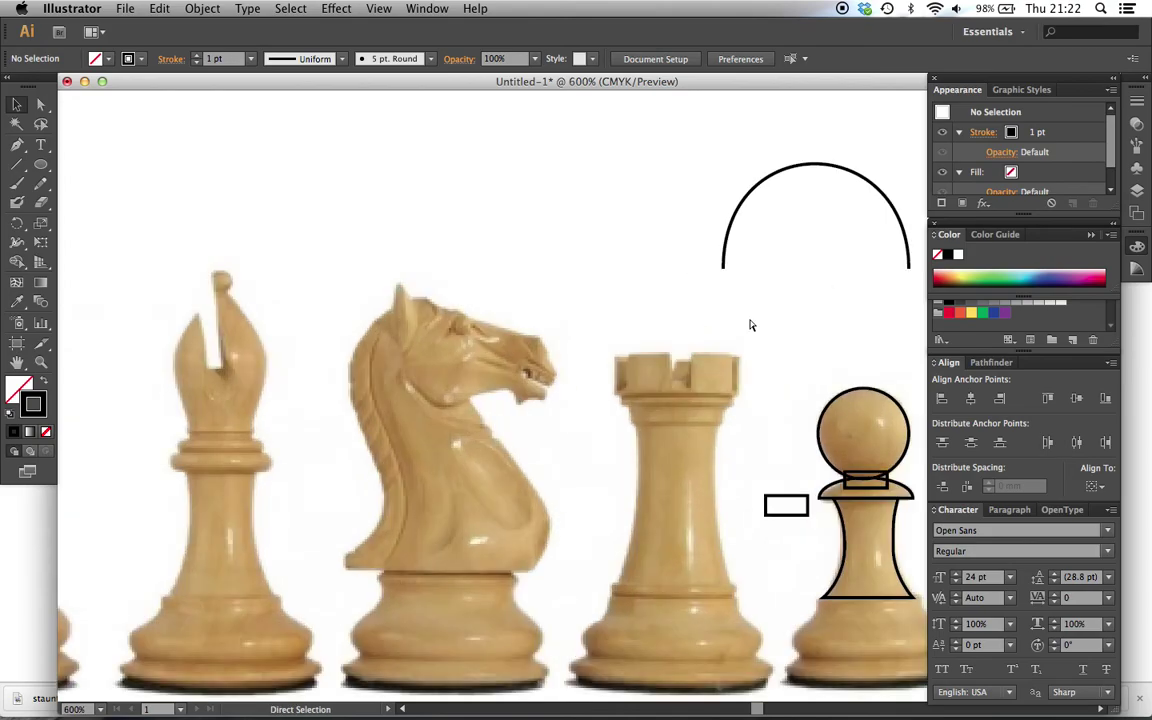
{"action": "key", "text": "super+equal"}
{"action": "scroll", "coordinate": [437, 329], "scroll_direction": "left", "scroll_amount": 2}
{"action": "key", "text": "v"}
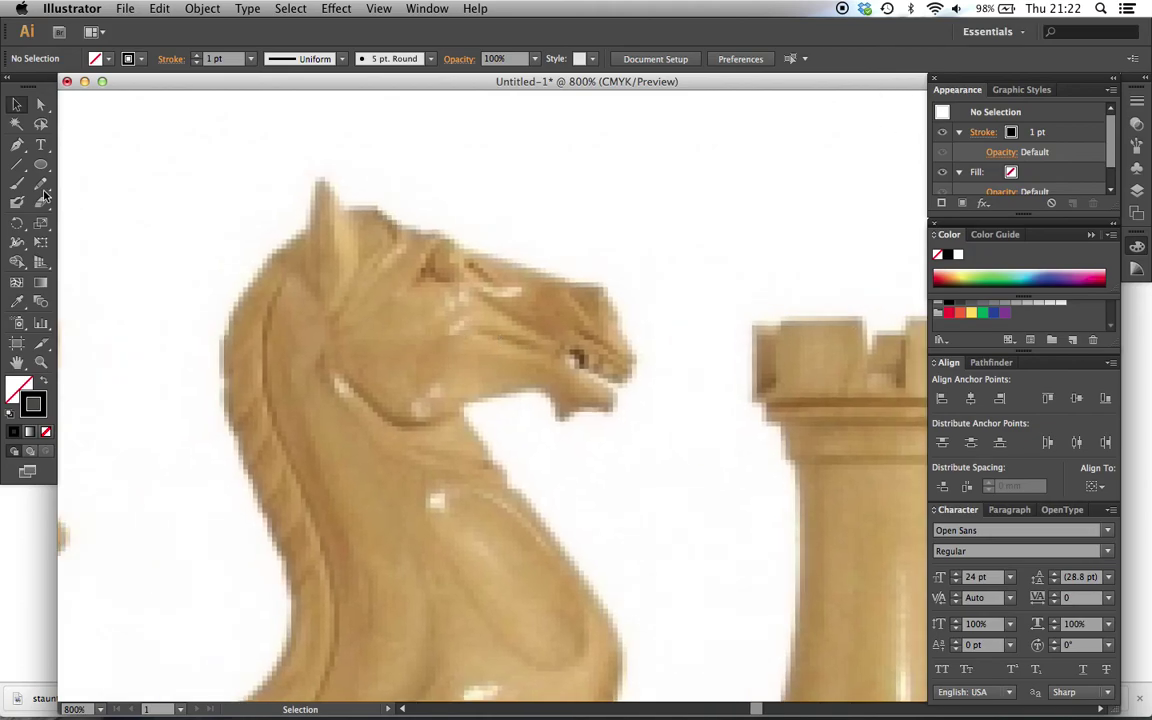
{"action": "left_click", "coordinate": [17, 145]}
{"action": "scroll", "coordinate": [372, 223], "scroll_direction": "left", "scroll_amount": 2}
{"action": "scroll", "coordinate": [372, 223], "scroll_direction": "up", "scroll_amount": 1}
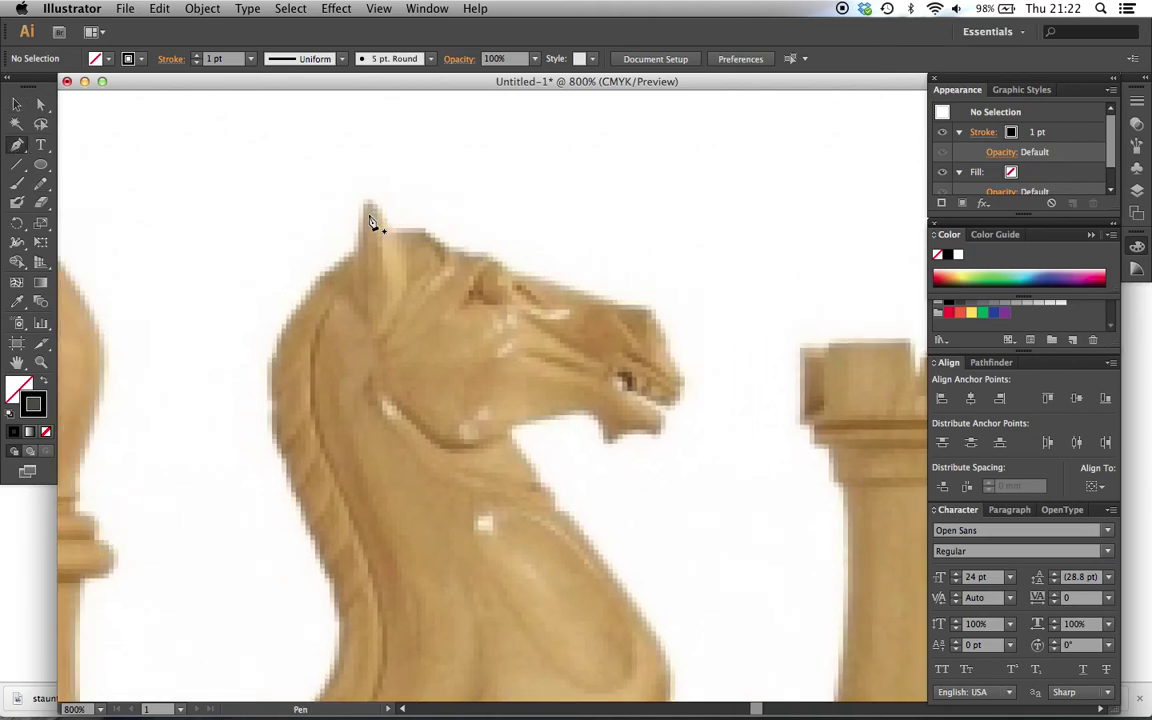
{"action": "key", "text": "super+equal"}
{"action": "key", "text": "super+equal"}
{"action": "scroll", "coordinate": [372, 224], "scroll_direction": "up", "scroll_amount": 2}
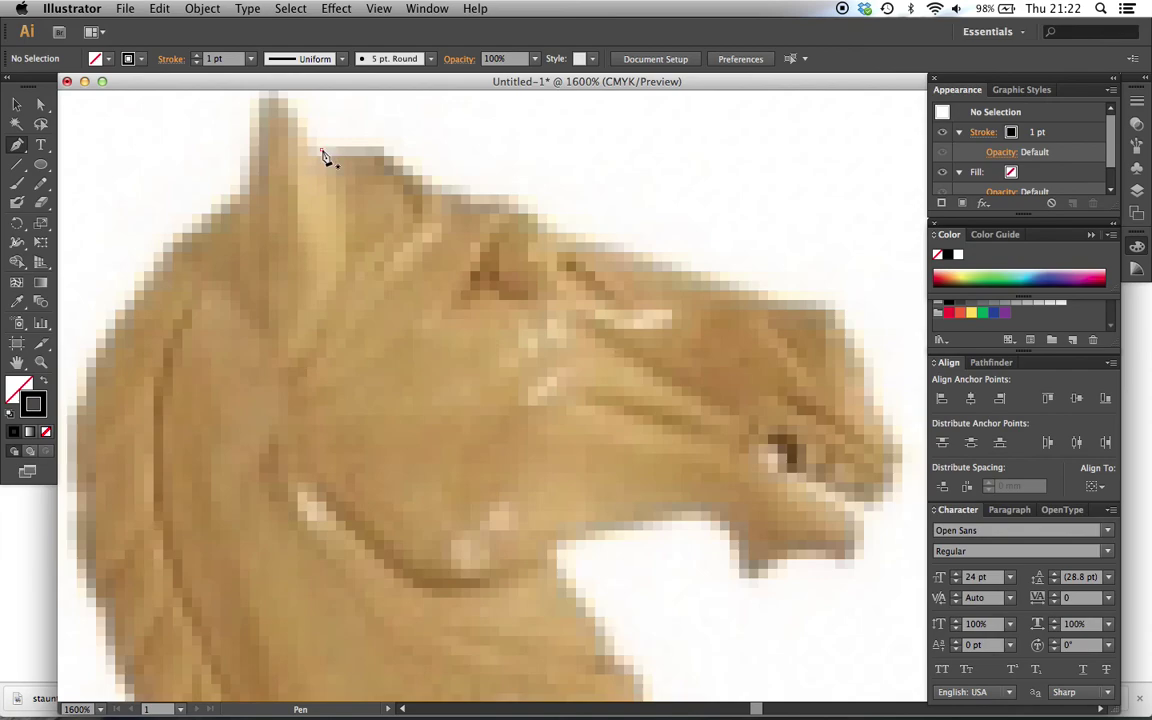
{"action": "left_click", "coordinate": [321, 151]}
{"action": "left_click_drag", "start_coordinate": [377, 147], "coordinate": [496, 216]}
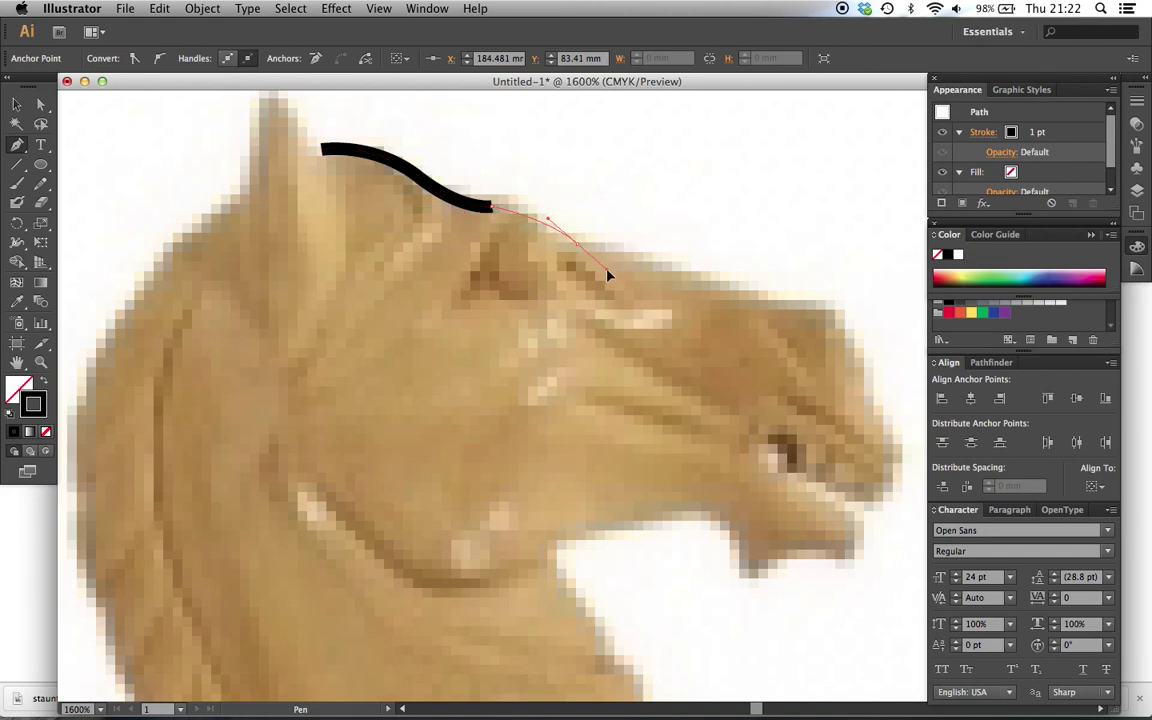
{"action": "left_click_drag", "start_coordinate": [577, 246], "coordinate": [455, 224]}
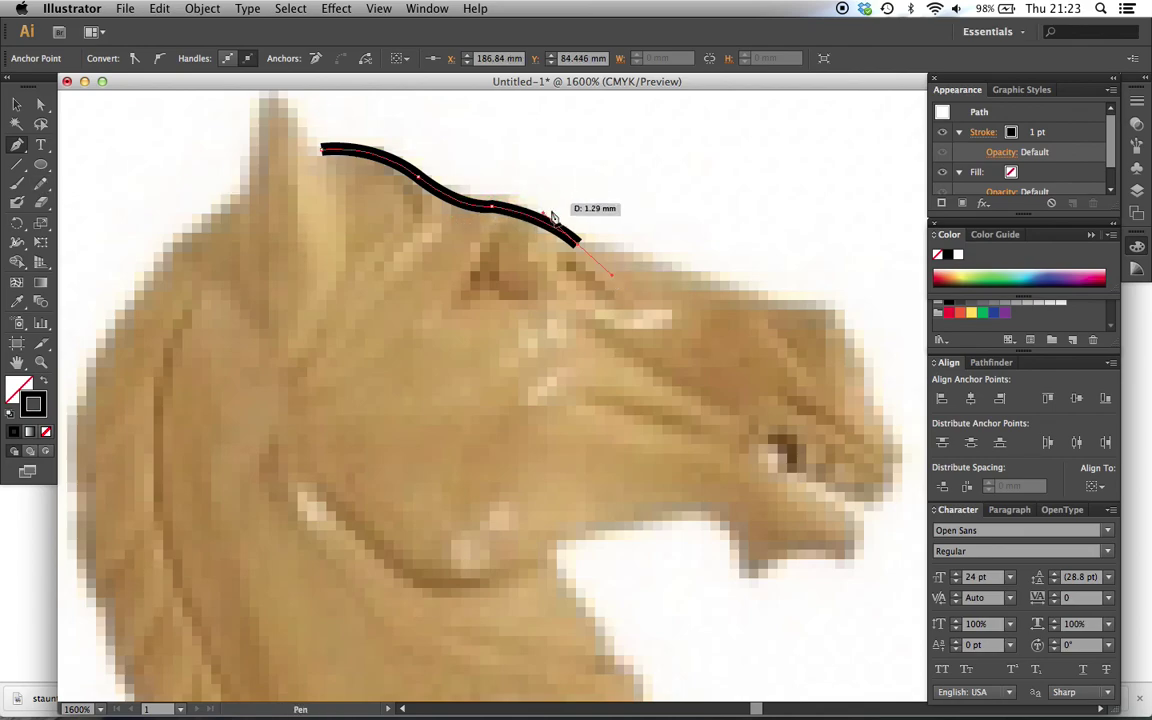
- Move the brow anchor point slightly up onto the knight's outline and even out the bend there with the Smooth tool
{"action": "key", "text": "a"}
{"action": "left_click_drag", "start_coordinate": [491, 207], "coordinate": [487, 201]}
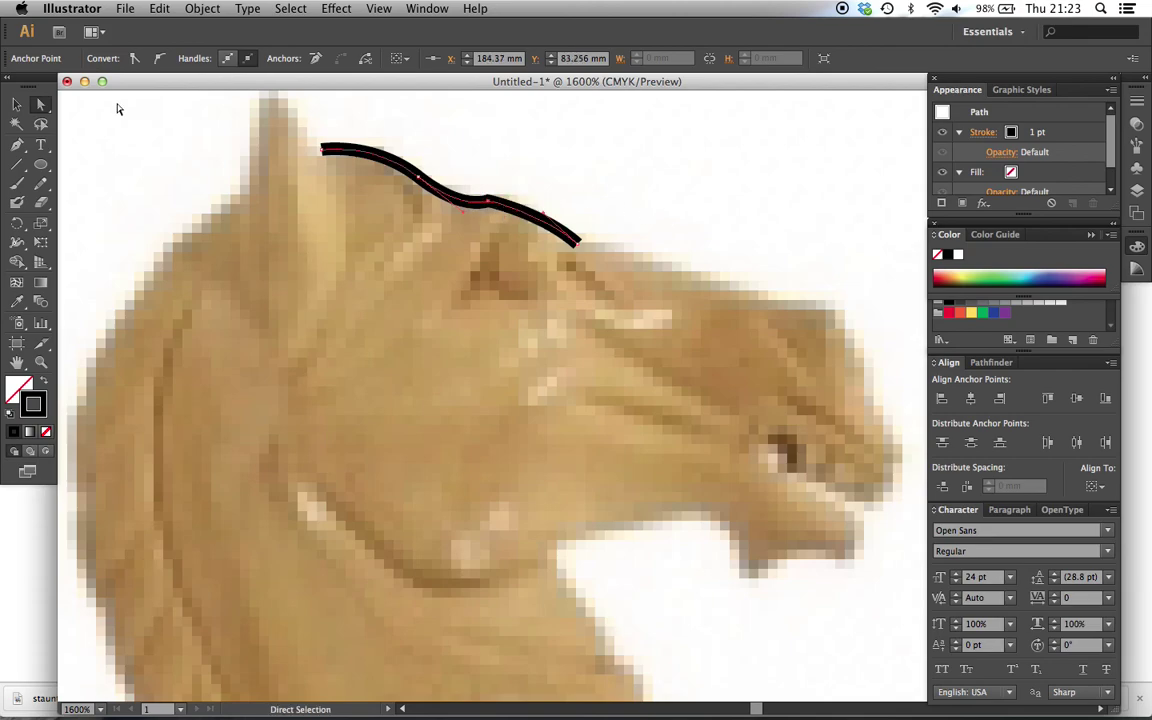
{"action": "left_click_drag", "start_coordinate": [41, 184], "coordinate": [88, 187]}
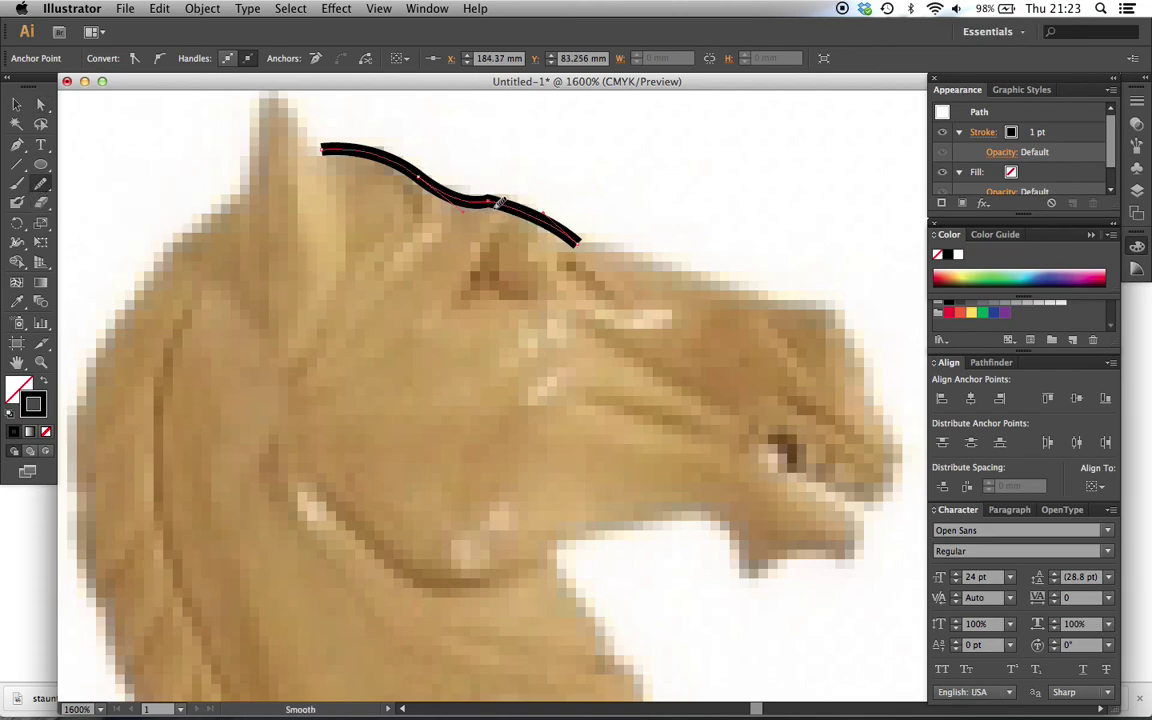
{"action": "mouse_move", "coordinate": [500, 203]}
{"action": "left_mouse_down"}
{"action": "mouse_move", "coordinate": [442, 180]}
{"action": "mouse_move", "coordinate": [520, 196]}
{"action": "left_mouse_up"}
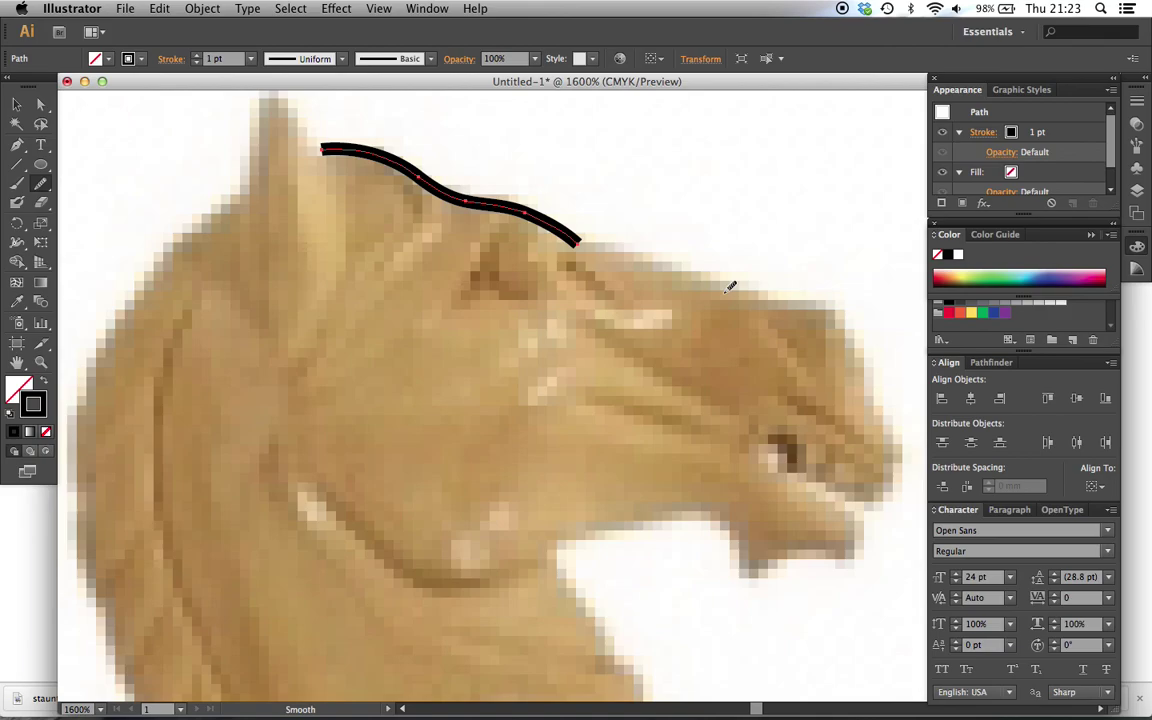
{"action": "key", "text": "v"}
{"action": "left_click", "coordinate": [668, 252]}
{"action": "key", "text": "super+minus"}
{"action": "key", "text": "super+minus"}
{"action": "key", "text": "super+minus"}
{"action": "key", "text": "super+minus"}
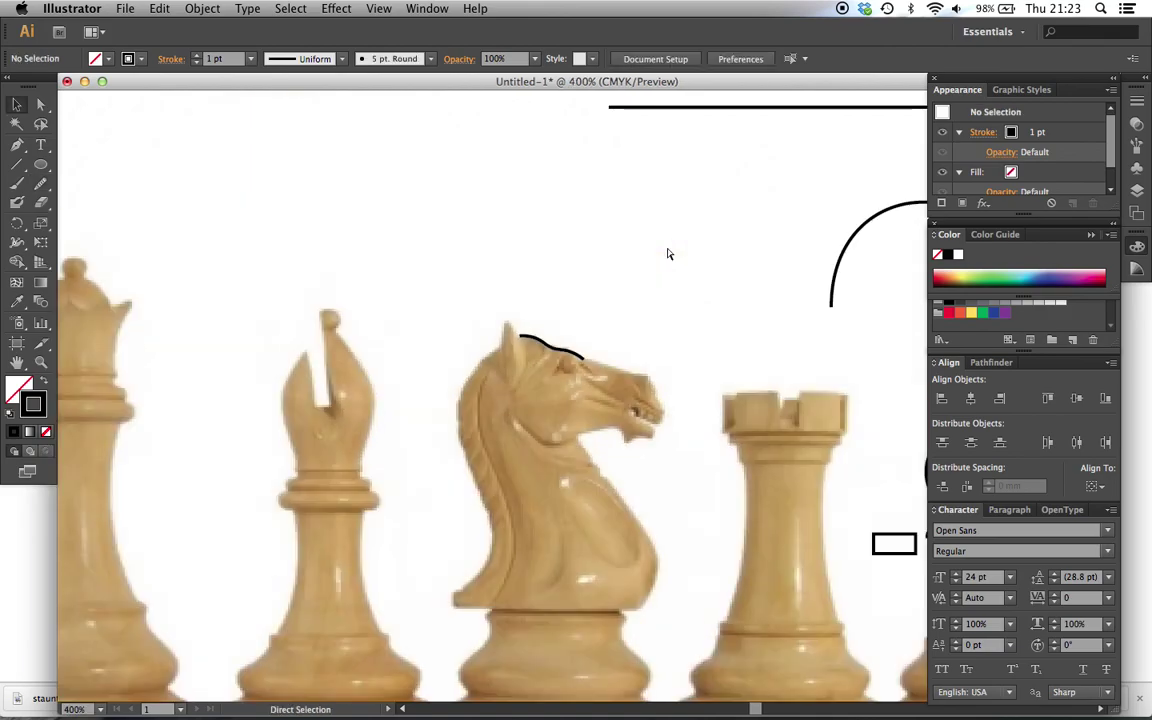
{"action": "key", "text": "super+minus"}
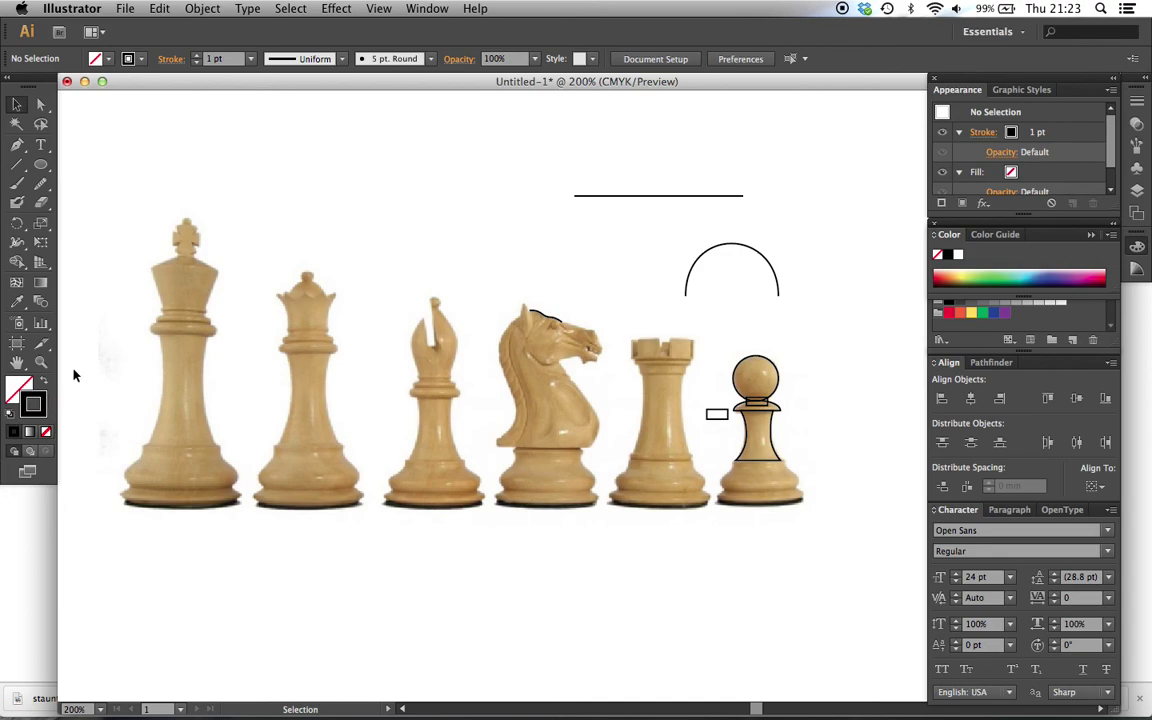
{"action": "left_click", "coordinate": [38, 404]}
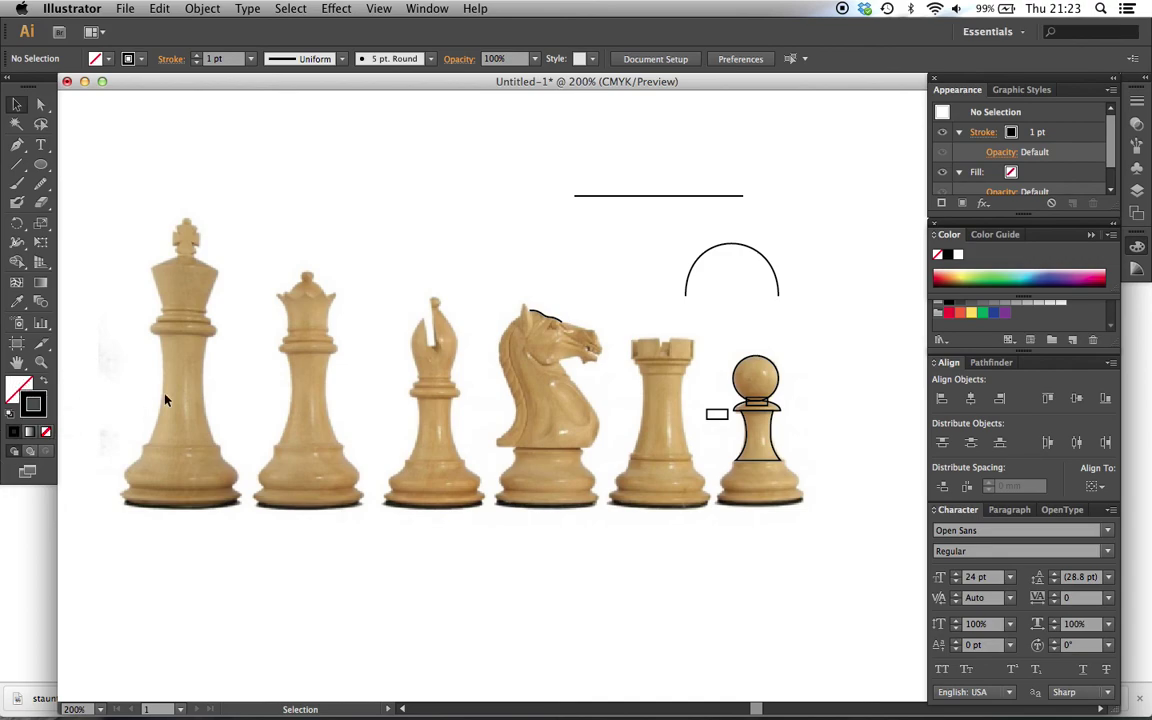